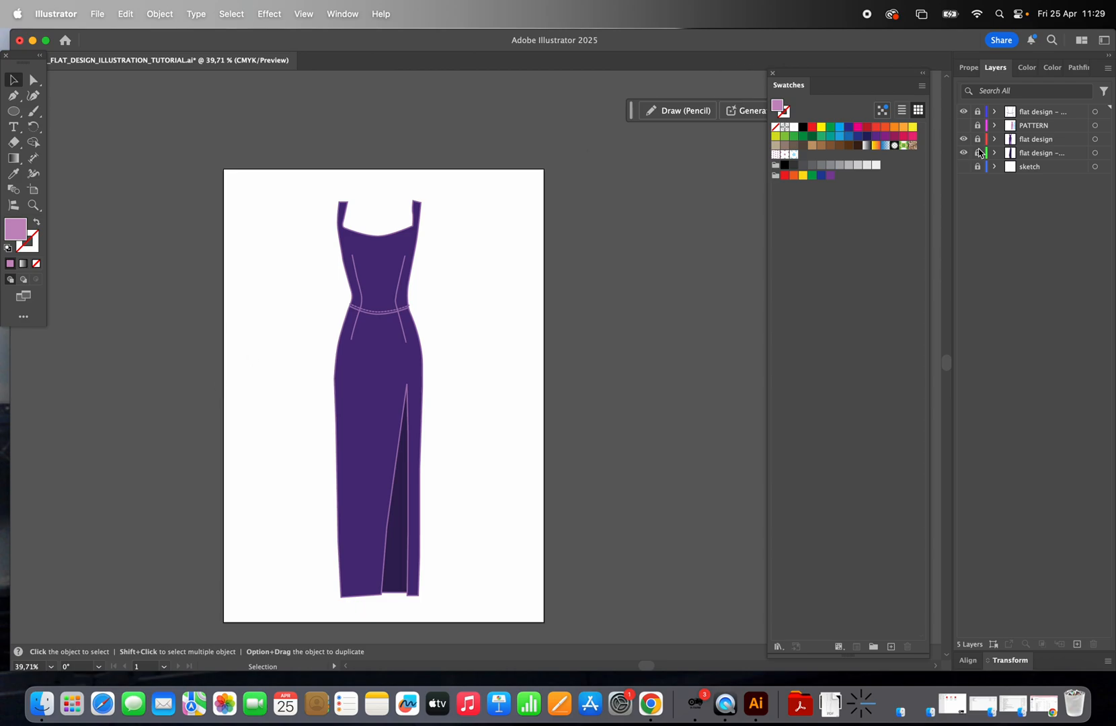
- Add a new layer directly above the "flat design" layer and name it GRAPHIC DESIGN
click(1057, 144)
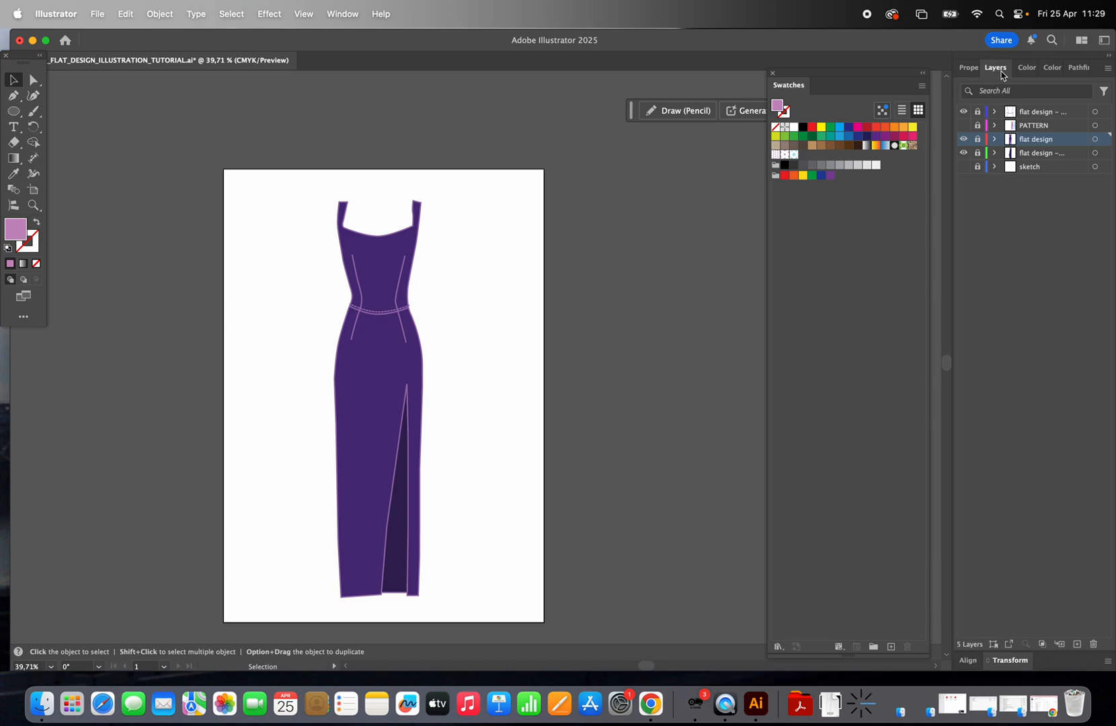
click(1077, 644)
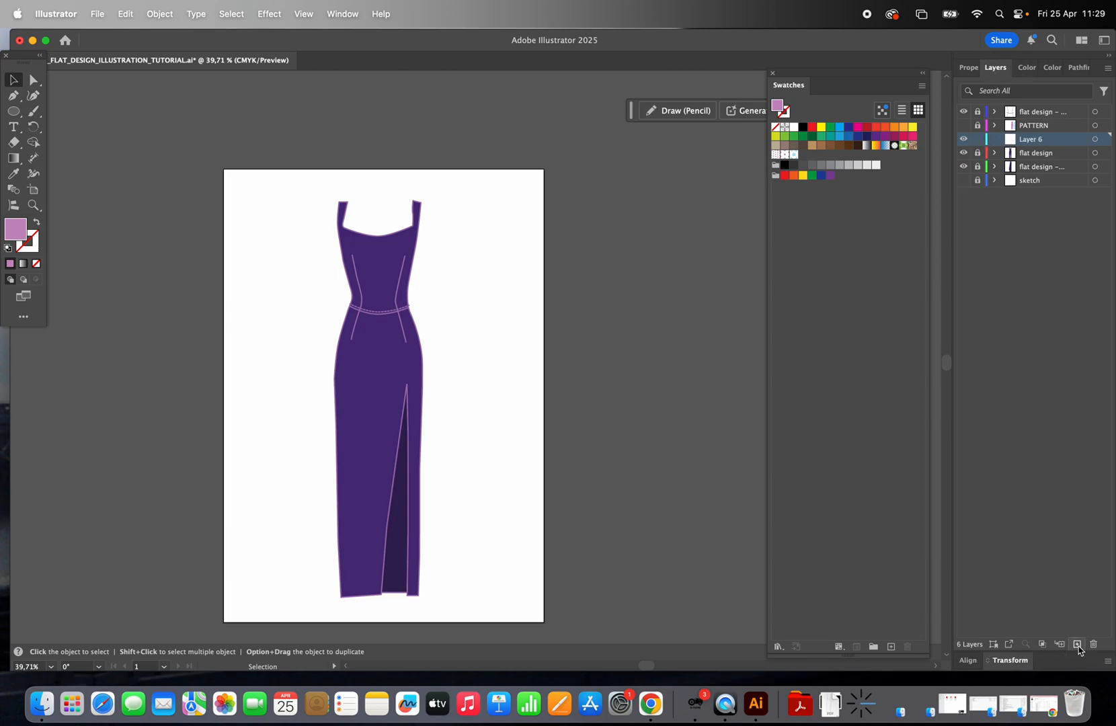
double_click(1038, 141)
text(Gra)
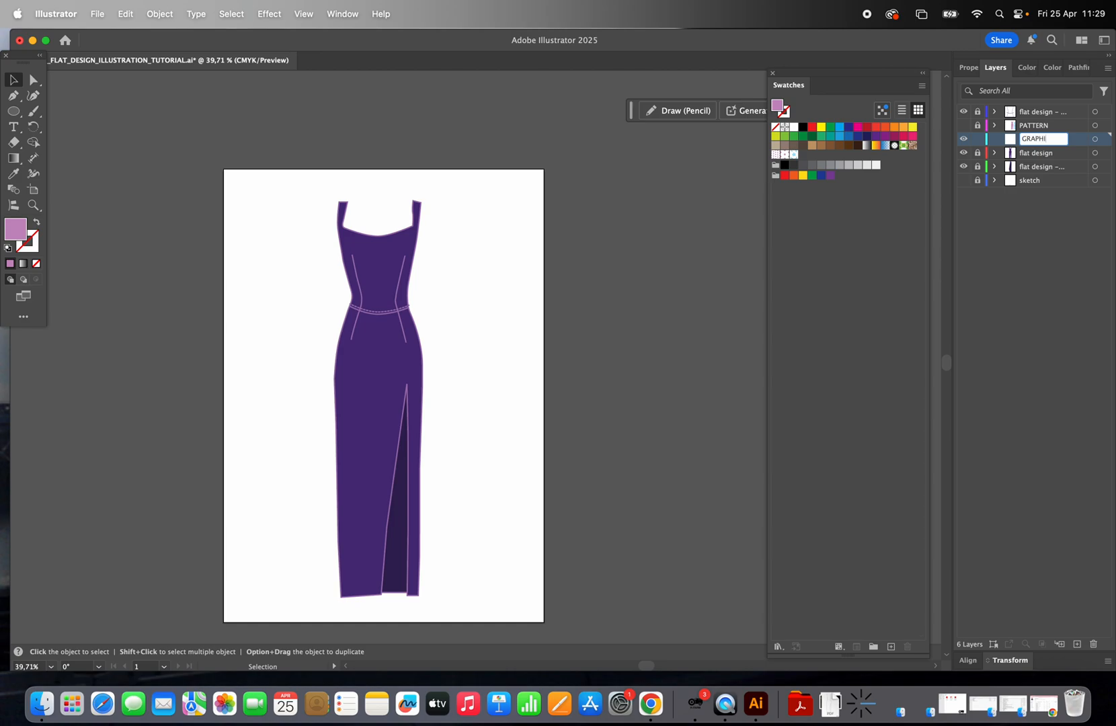
text(PHIC DESIGN)
click(1000, 345)
click(1058, 143)
- Examine the dress up close from the neckline down to the hem and slit
click(33, 205)
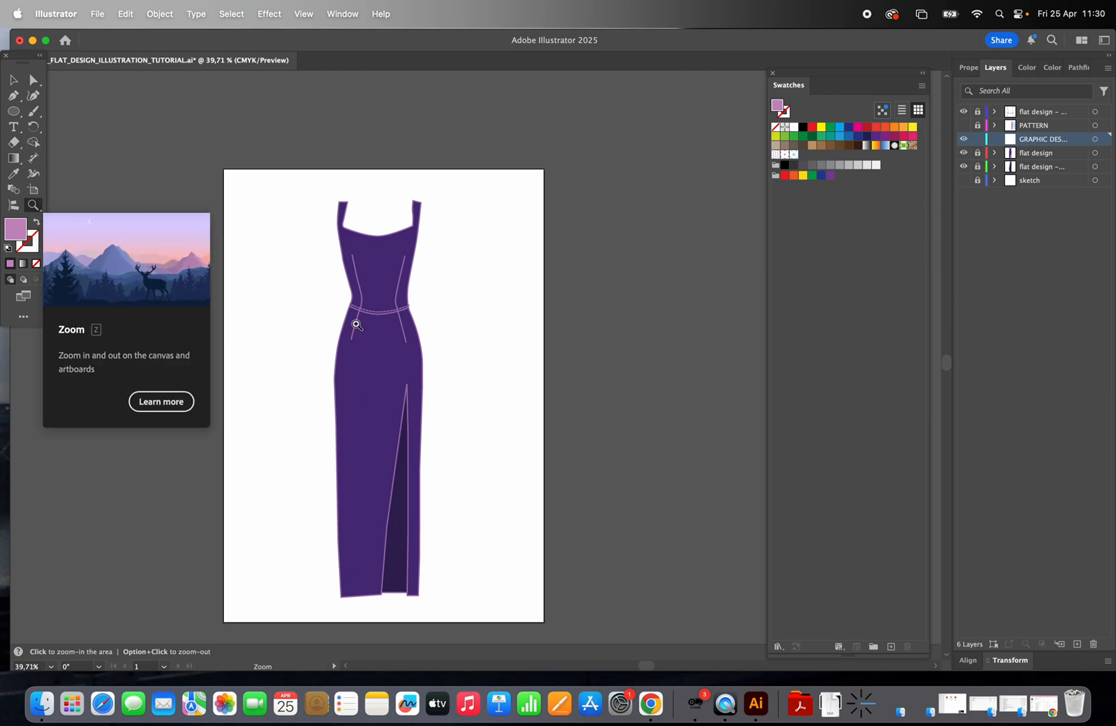
click(395, 349)
click(507, 400)
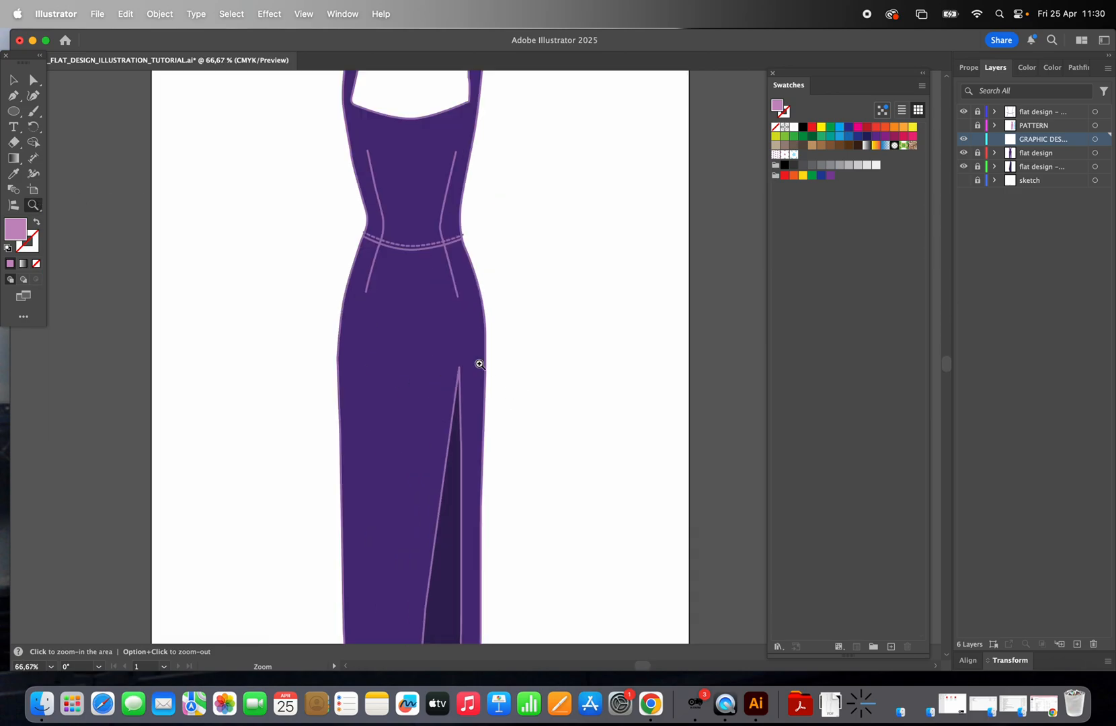
click(452, 340)
click(455, 342)
scroll(455, 342, up, 10)
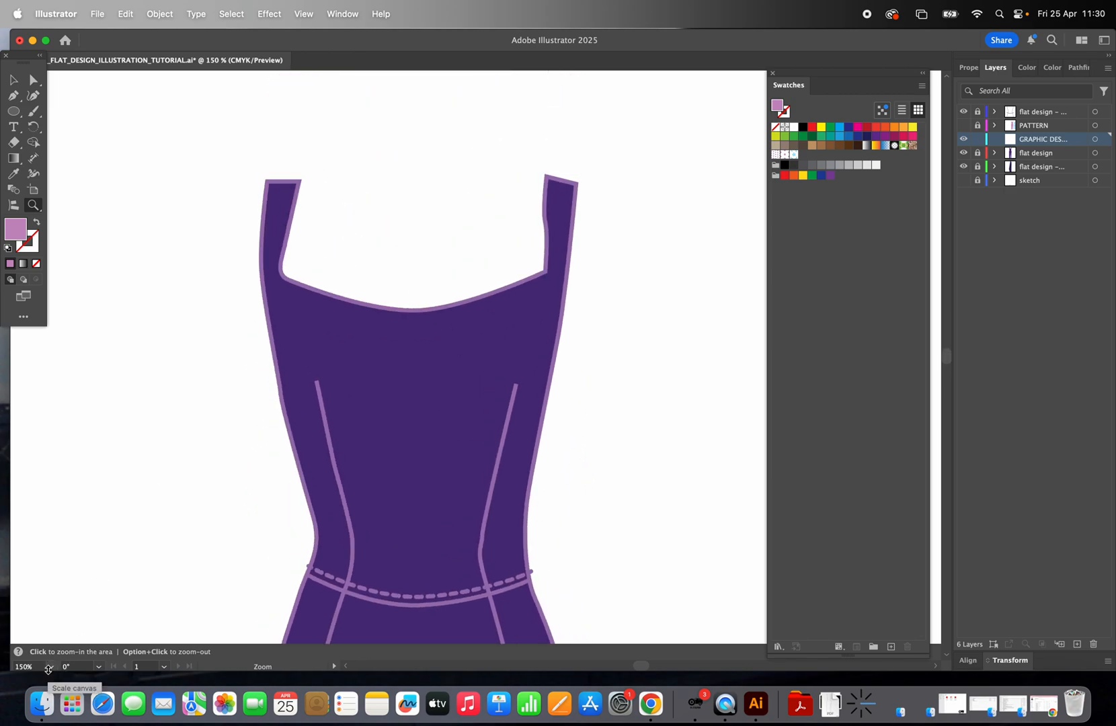
click(52, 668)
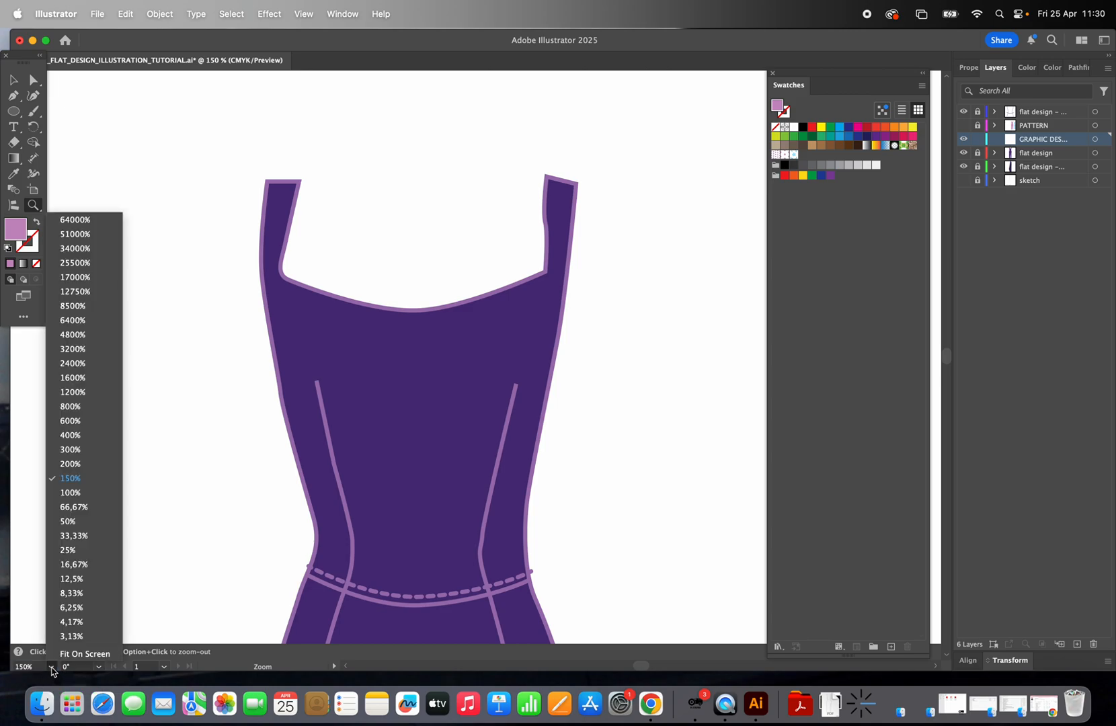
click(173, 575)
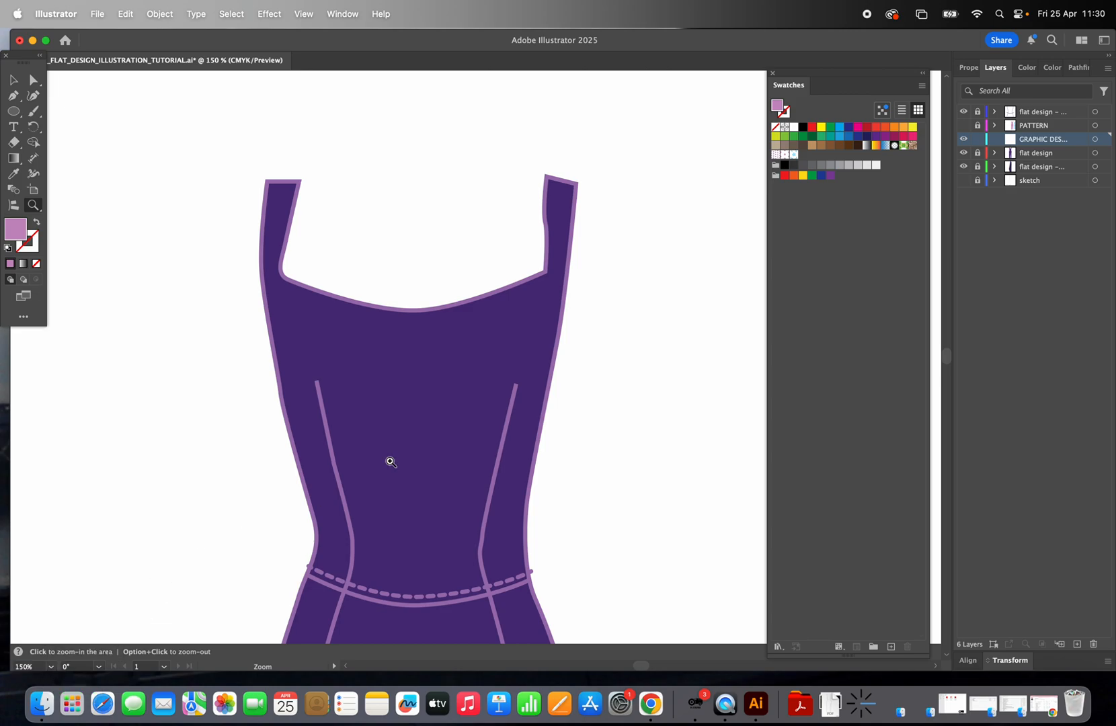
scroll(506, 402, down, 1)
scroll(507, 402, down, 15)
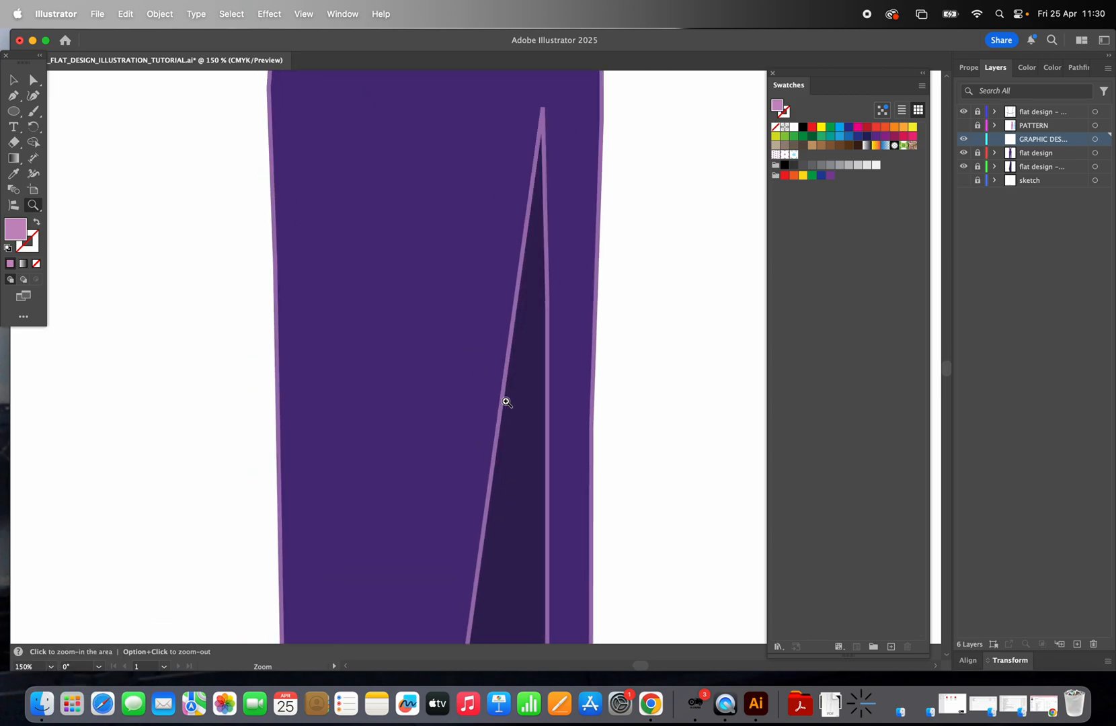
scroll(506, 402, down, 5)
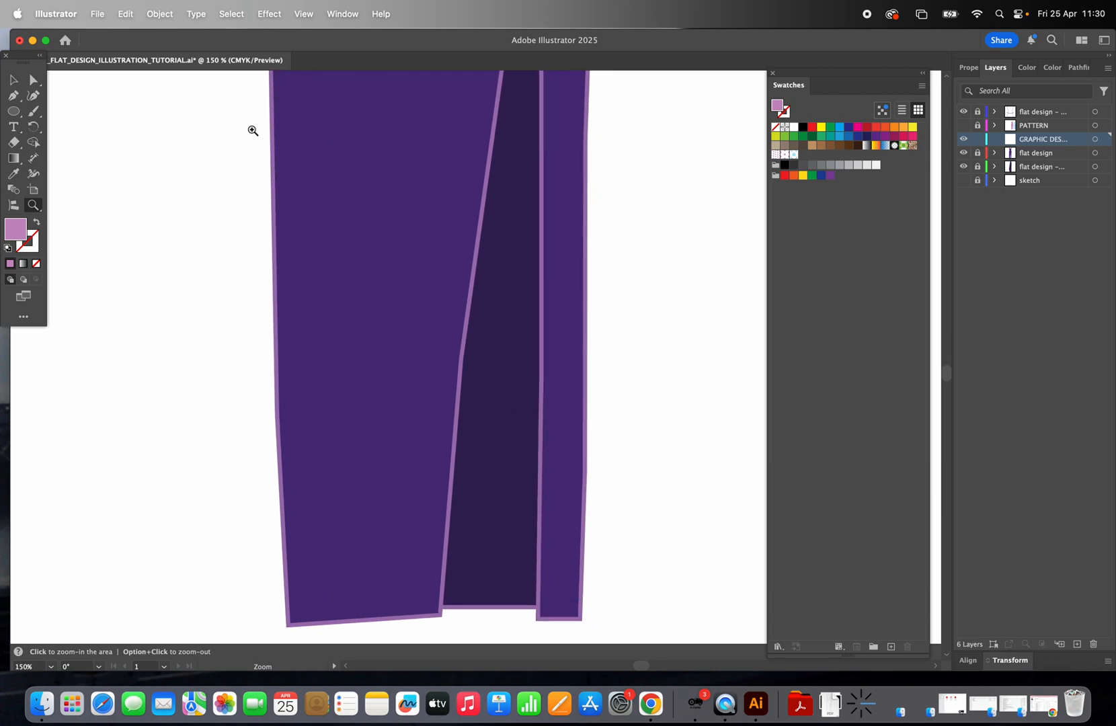
- Start a starfish outline with the Pen tool near the skirt's lower left edge, drawing the upward arm with a pink stroke and no fill
click(15, 95)
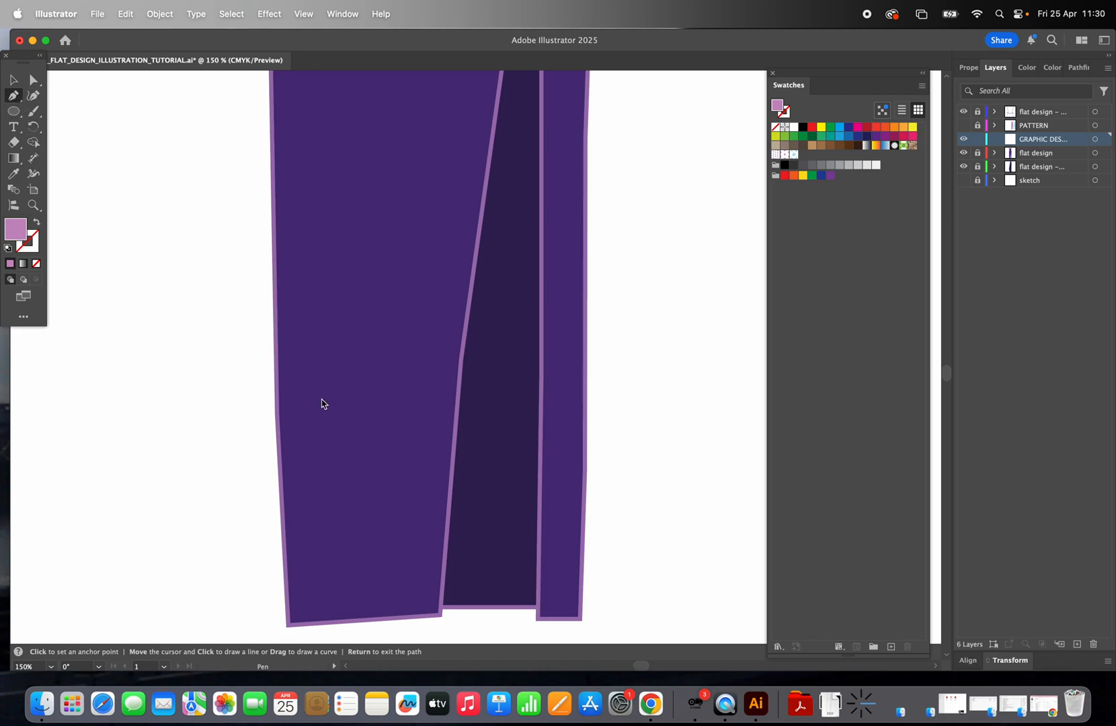
click(316, 405)
click(318, 392)
click(316, 382)
click(315, 374)
scroll(321, 388, up, 10)
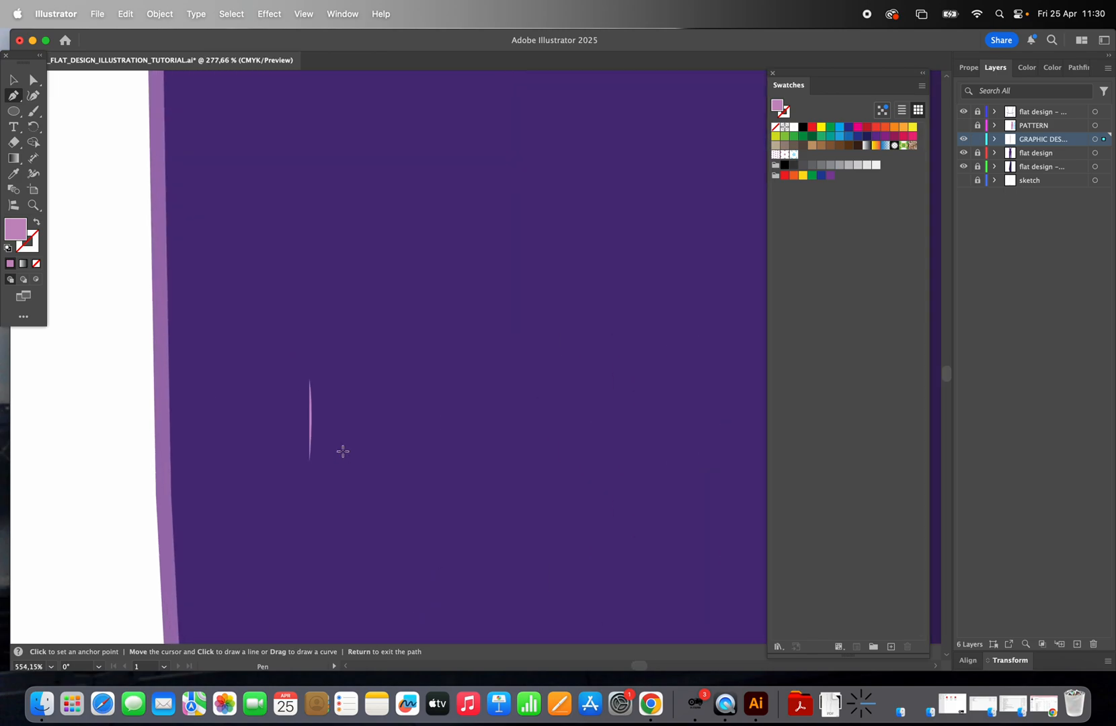
click(303, 297)
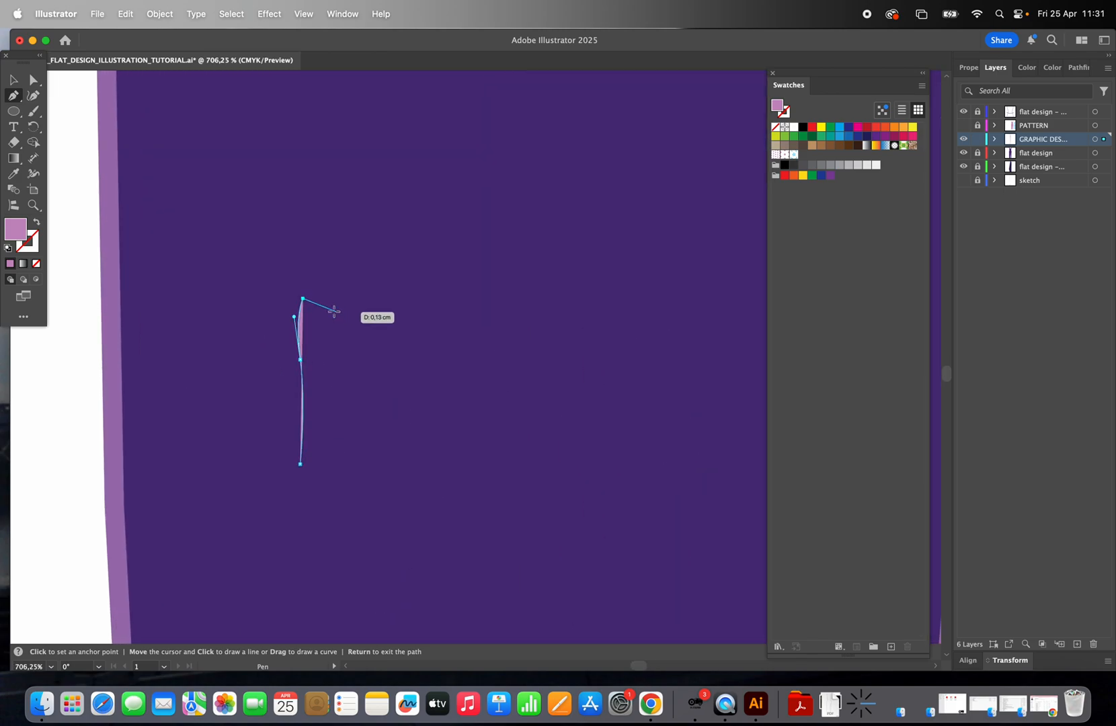
click(37, 223)
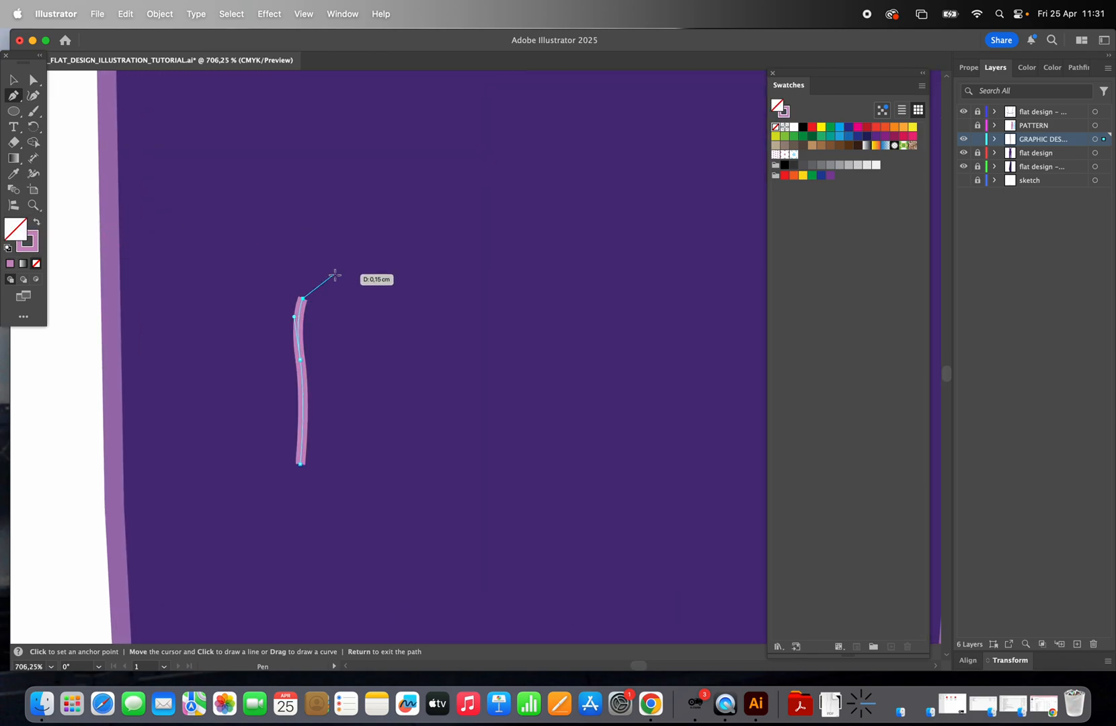
drag(324, 294, 336, 312)
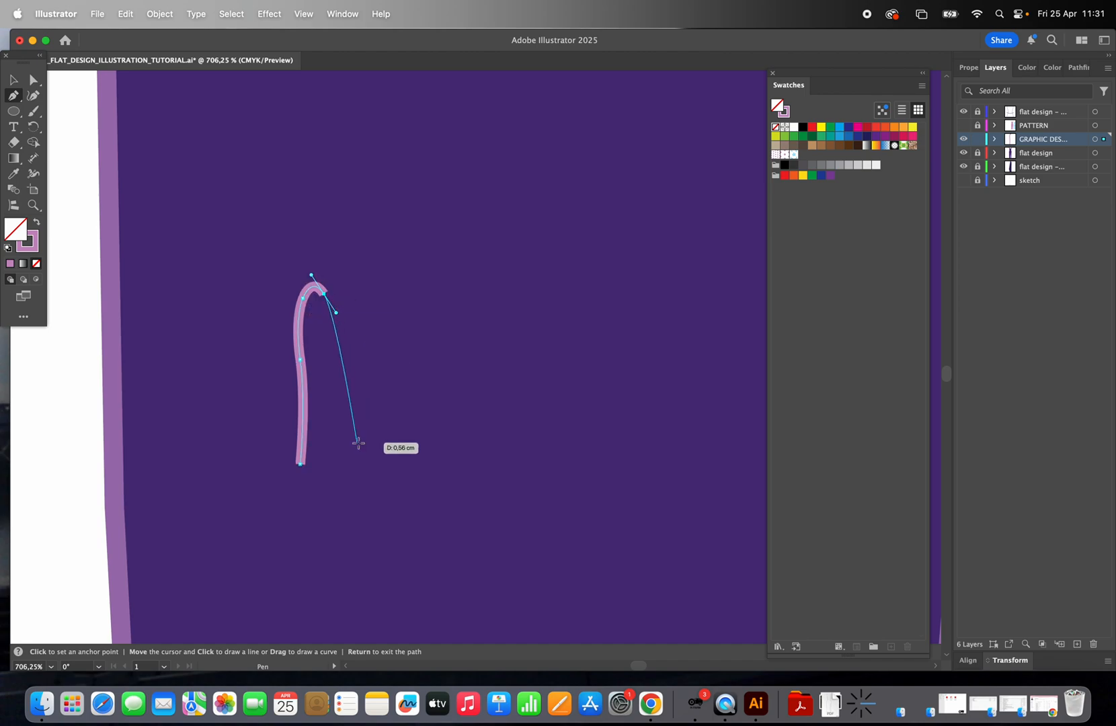
click(372, 464)
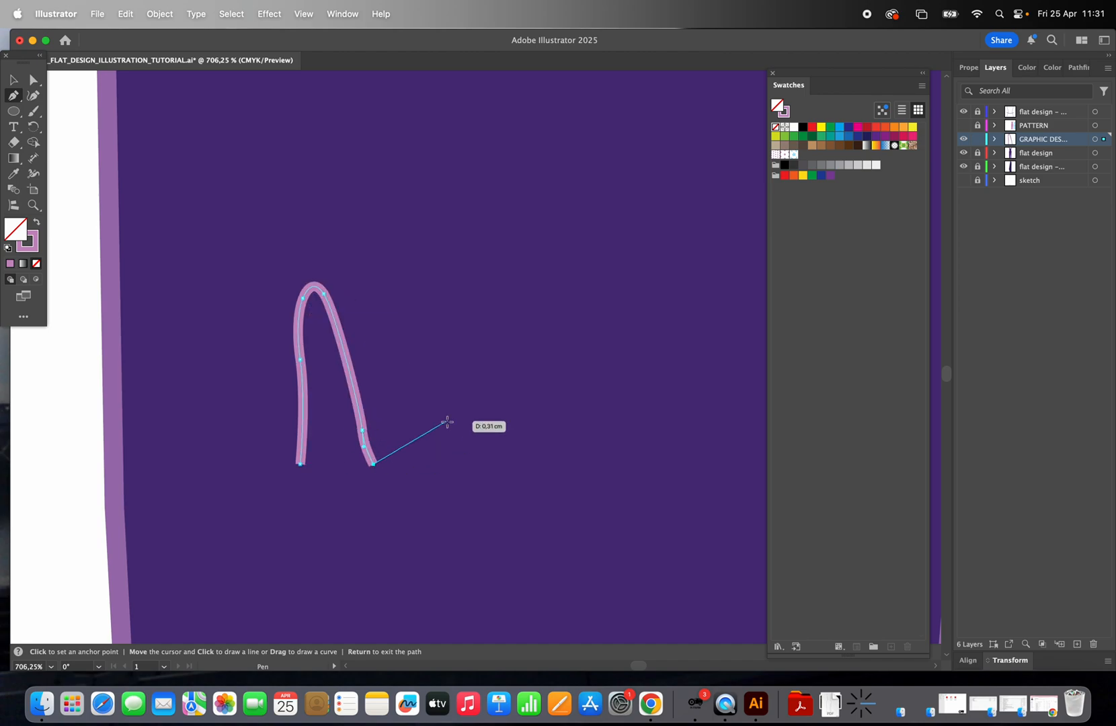
- Continue the starfish outline with a curved arm pointing up and right, ending back at the body
drag(447, 428, 468, 398)
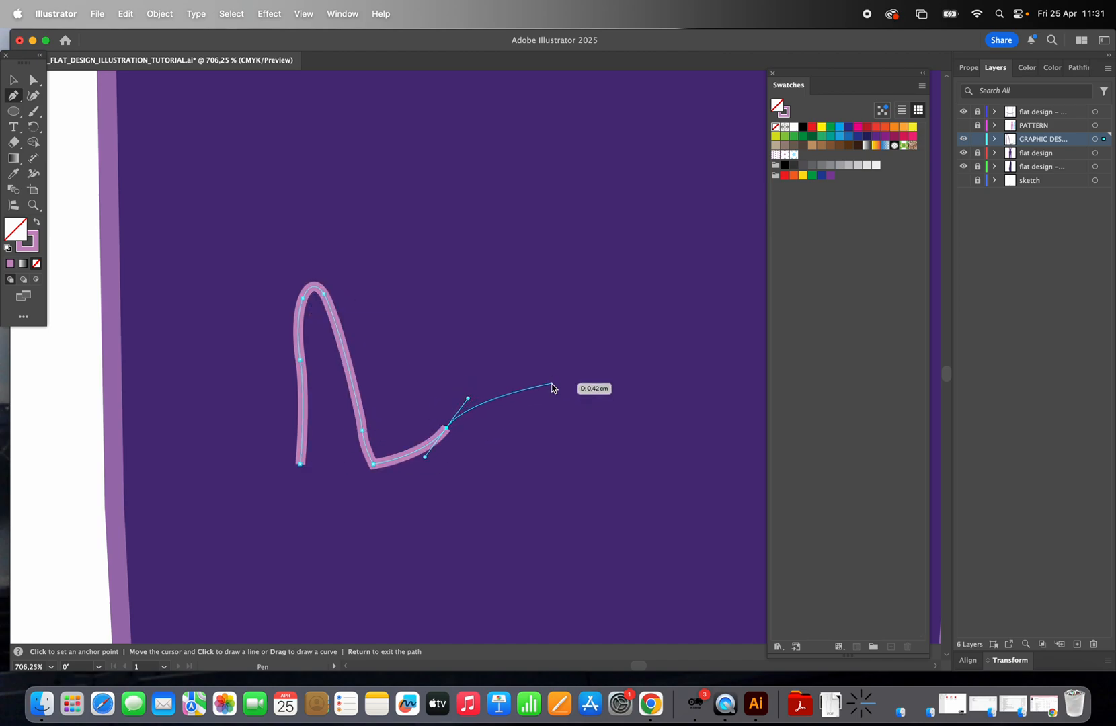
click(556, 384)
drag(576, 403, 557, 425)
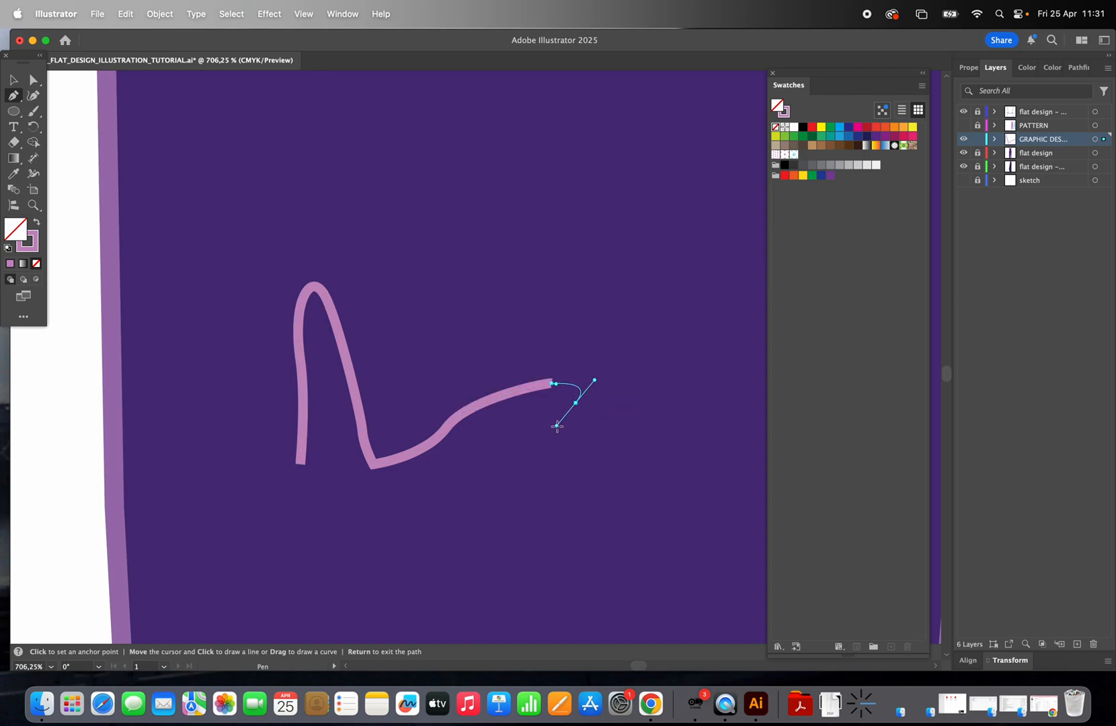
scroll(557, 427, down, 2)
scroll(558, 427, down, 2)
click(464, 397)
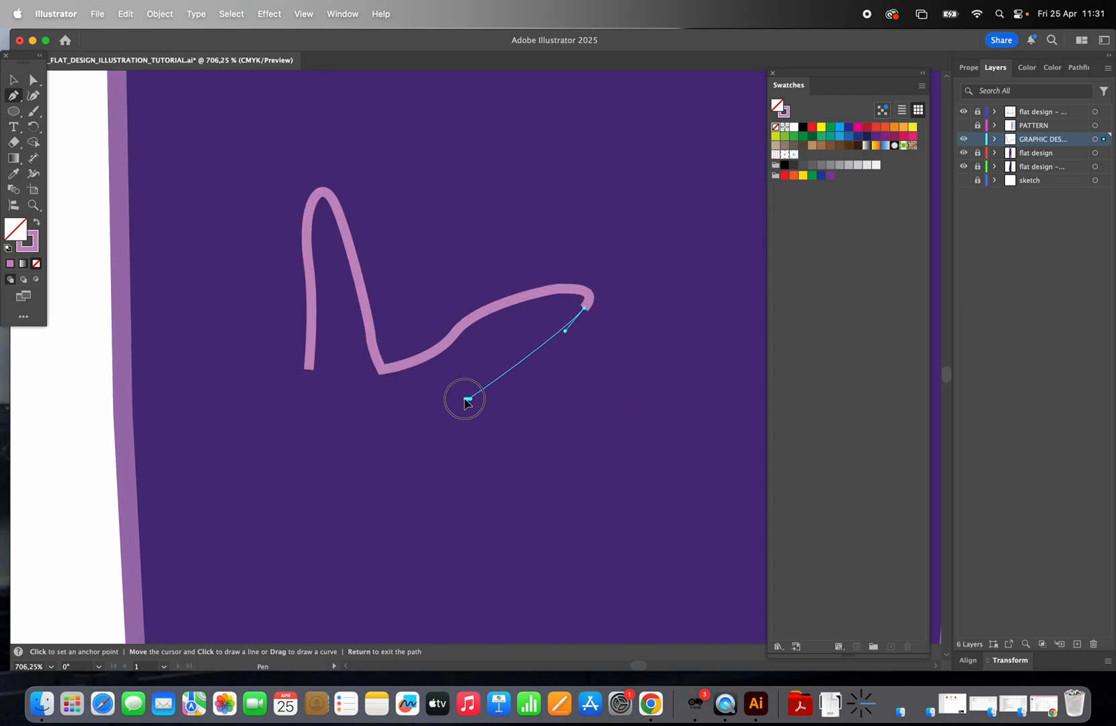
click(419, 427)
scroll(419, 427, down, 2)
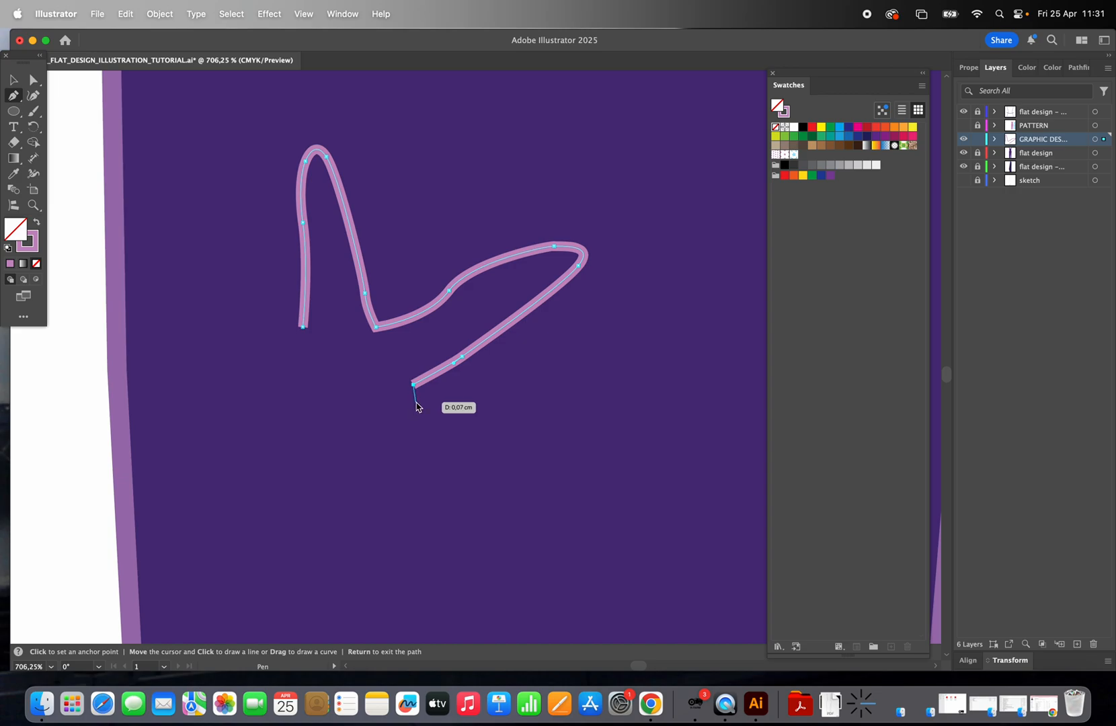
- Add the starfish's rounded lower-right arm to the outline and return to the body
drag(416, 402, 426, 407)
drag(549, 472, 554, 487)
drag(530, 505, 518, 503)
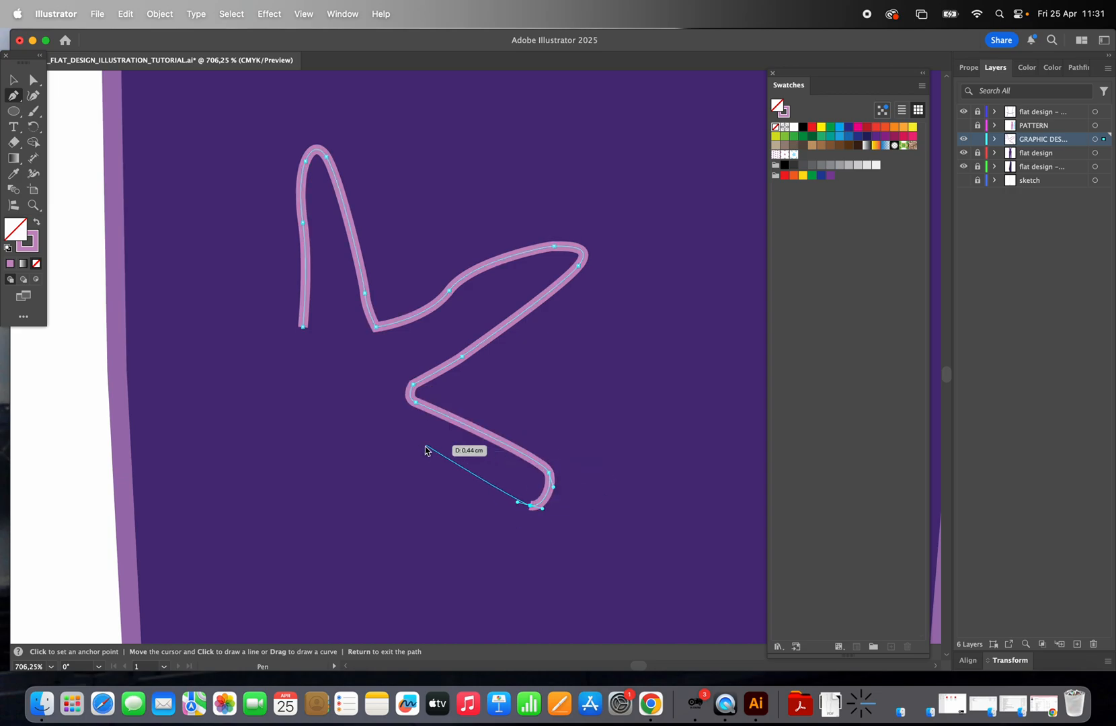
drag(367, 437, 357, 428)
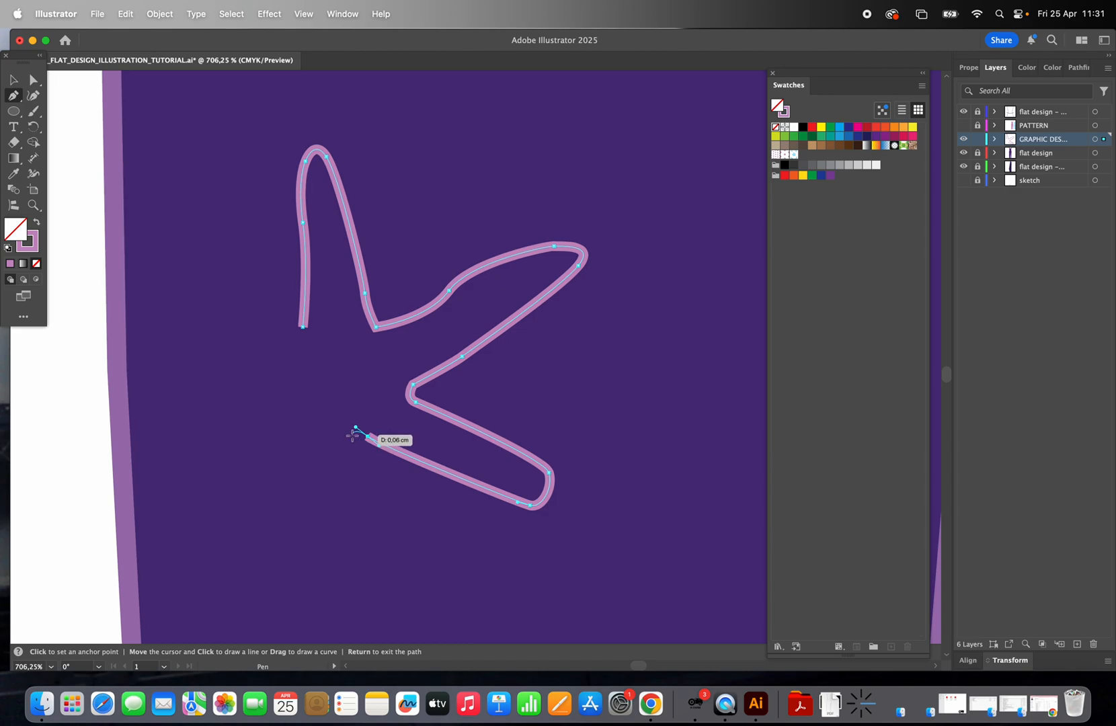
click(352, 435)
- Draw the starfish's downward arm and the left arm crossing the skirt edge, closing the path at its starting point
drag(328, 535, 279, 468)
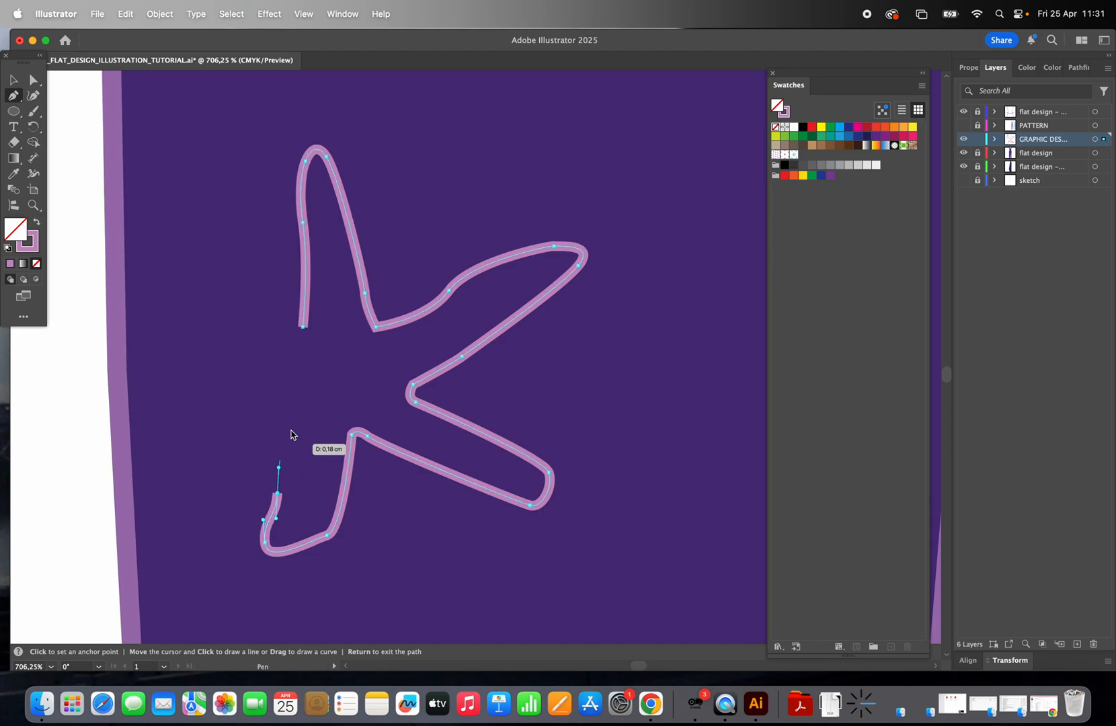
click(295, 396)
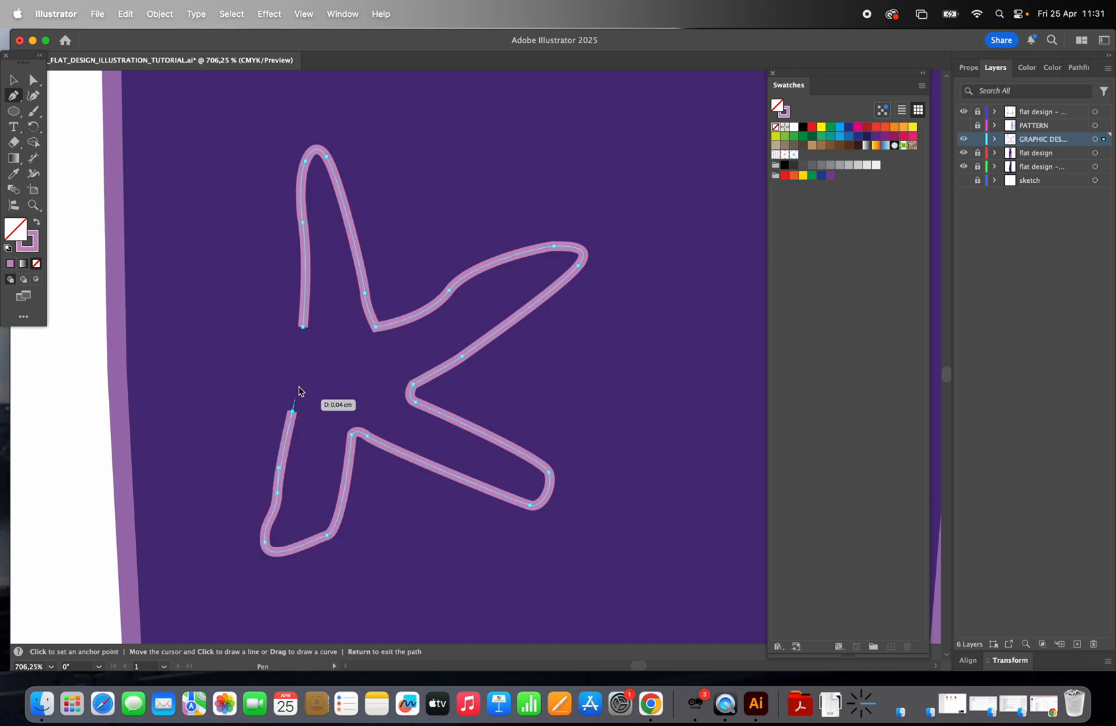
click(193, 395)
click(109, 370)
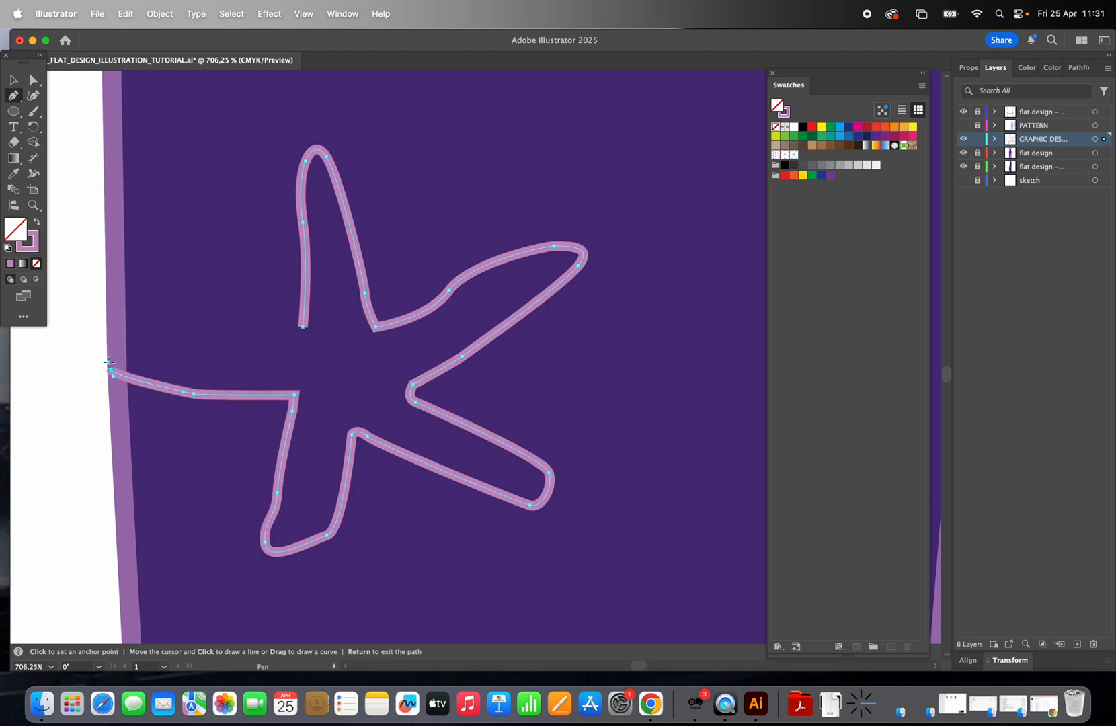
drag(116, 334, 220, 334)
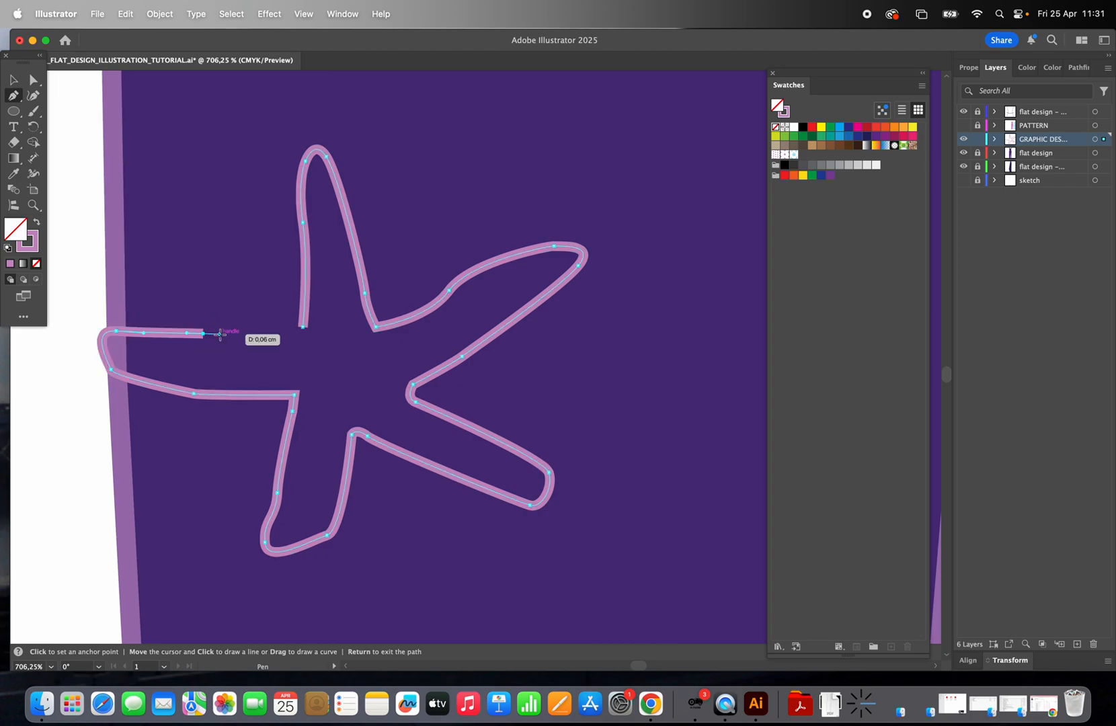
drag(302, 328, 318, 302)
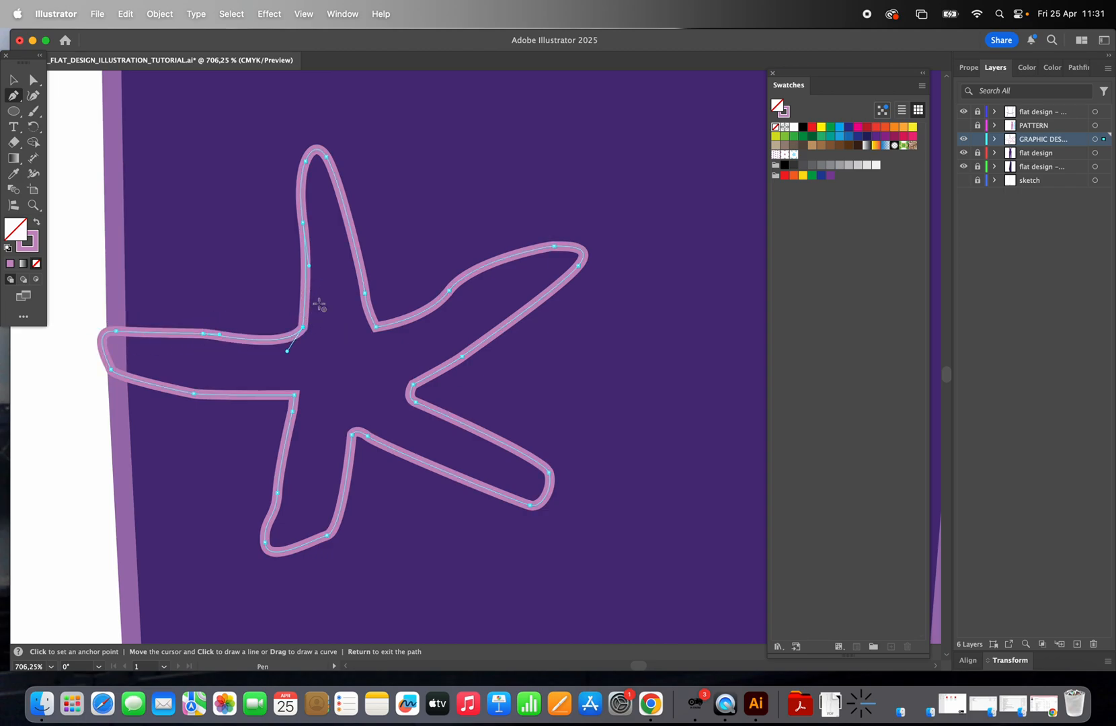
- Select the closed starfish outline and swap its fill and stroke so it has a pink fill and no stroke
click(13, 79)
click(83, 170)
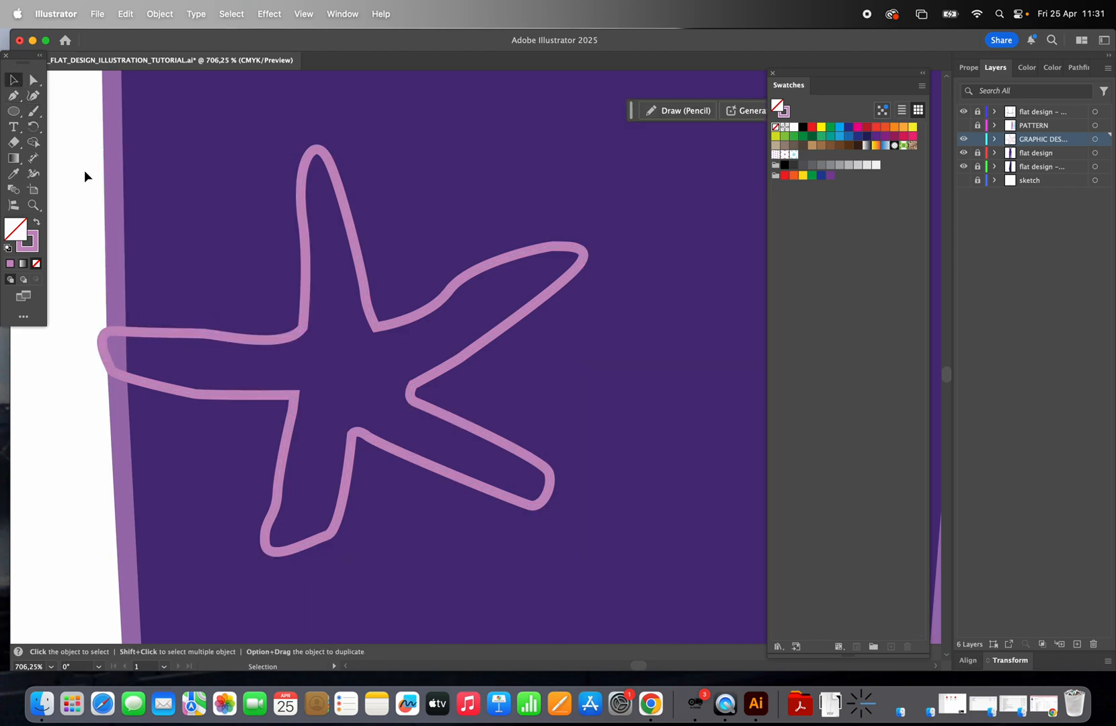
click(340, 183)
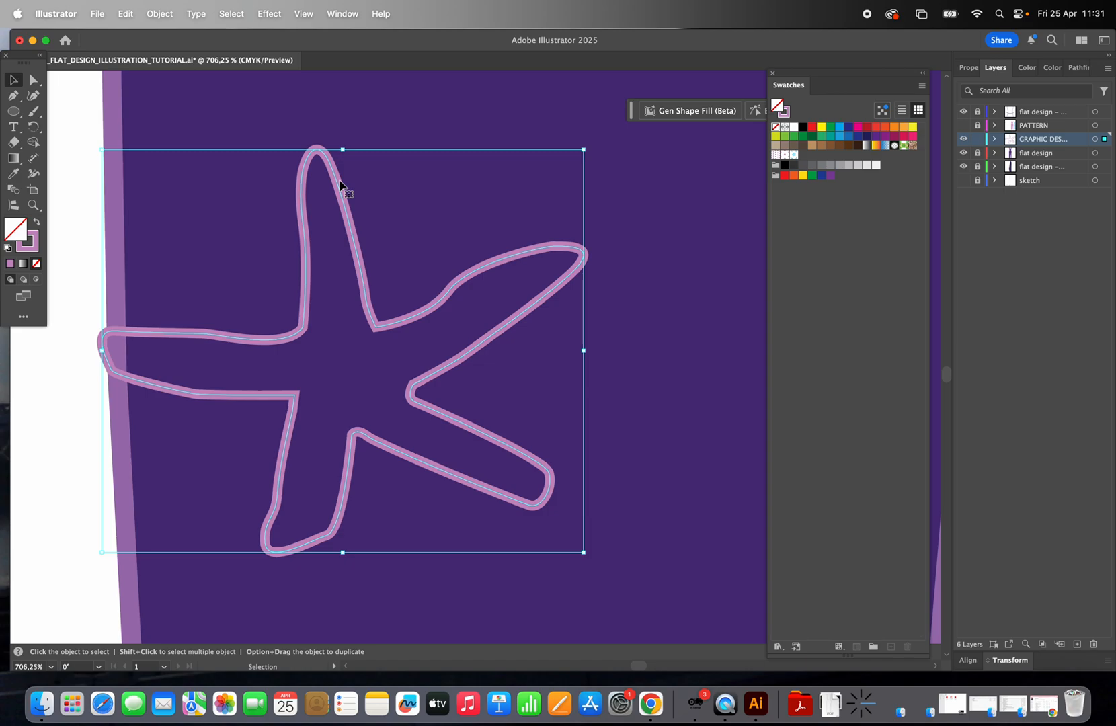
click(37, 222)
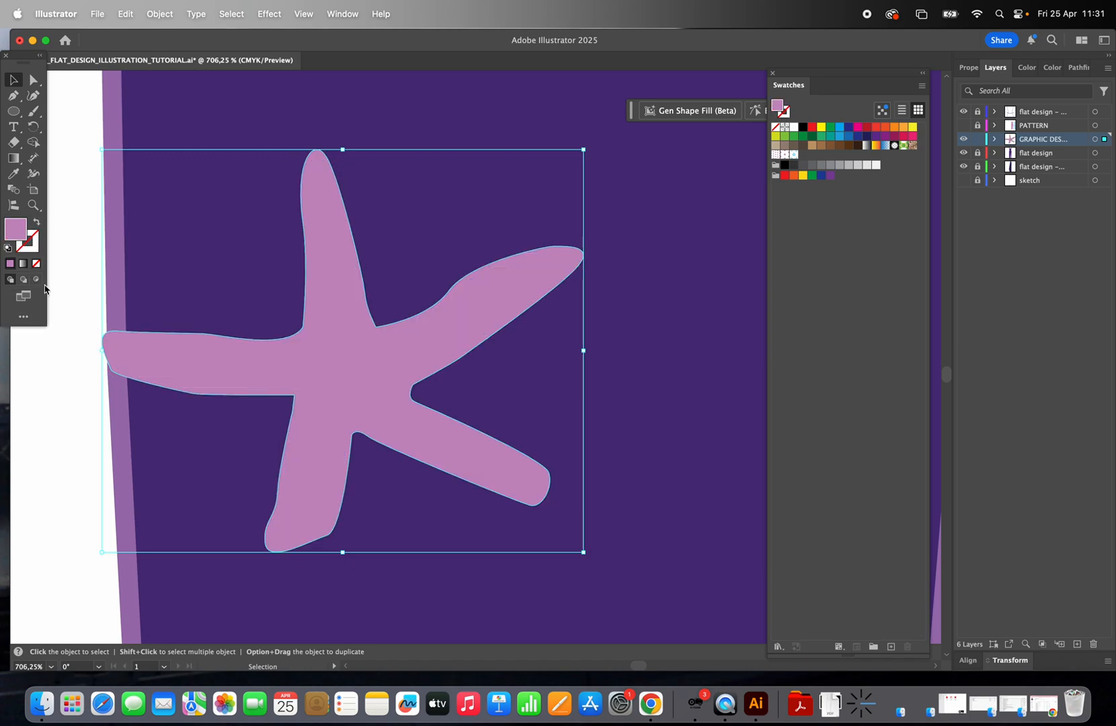
- Change the starfish's fill to brown 99681a and deselect it
double_click(18, 230)
key(Caps_Lock)
mouse_move(334, 224)
mouse_down()
mouse_move(326, 327)
mouse_move(335, 346)
mouse_up()
click(269, 227)
click(269, 279)
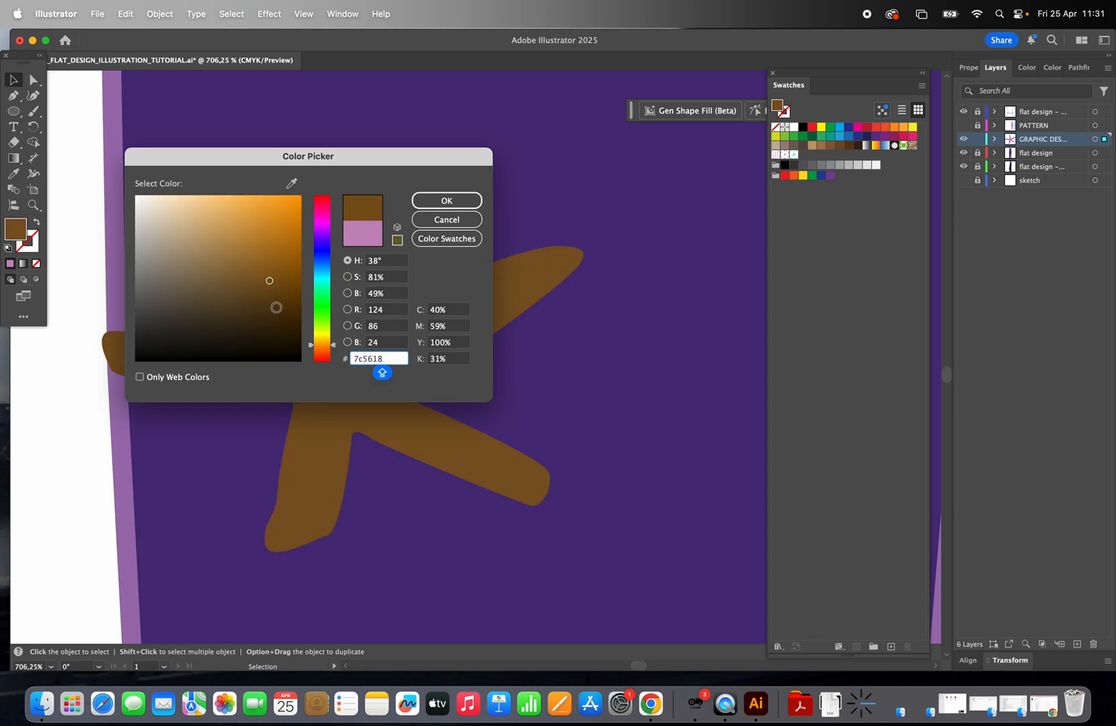
click(276, 306)
click(281, 276)
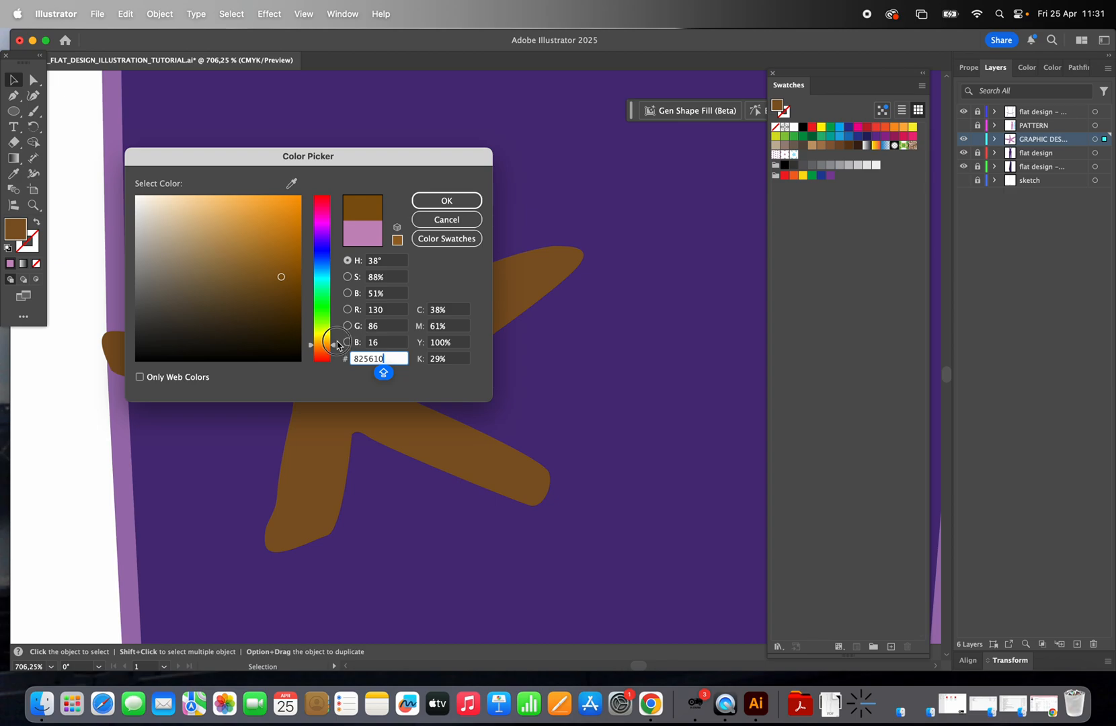
drag(273, 279, 272, 292)
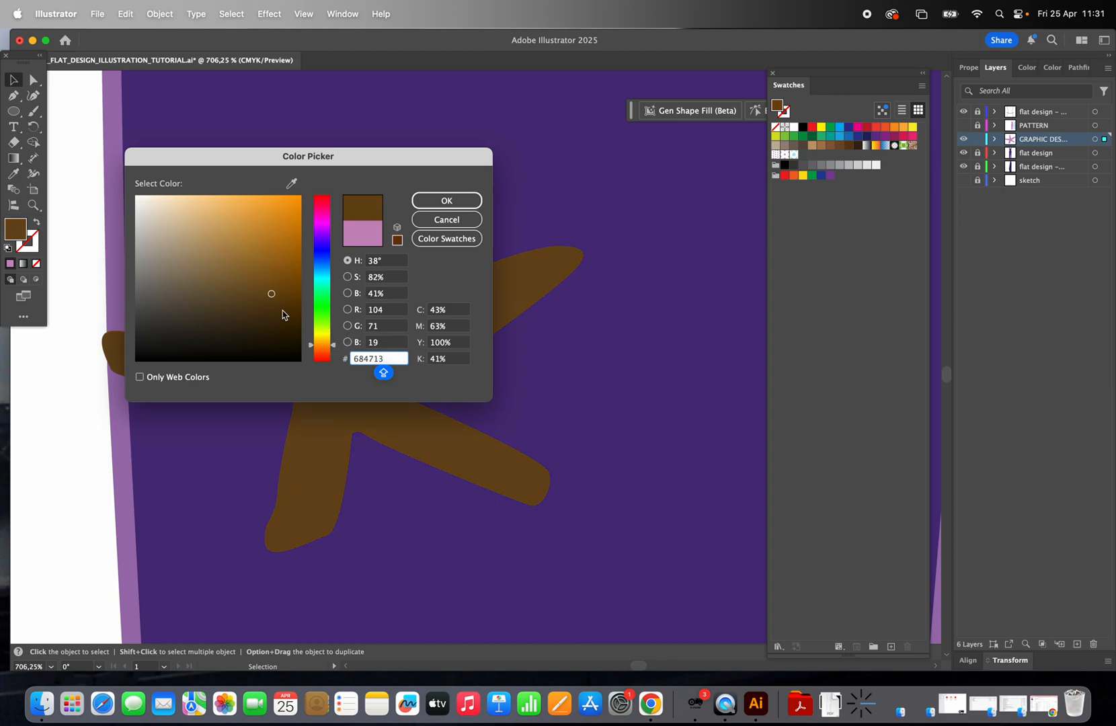
click(273, 262)
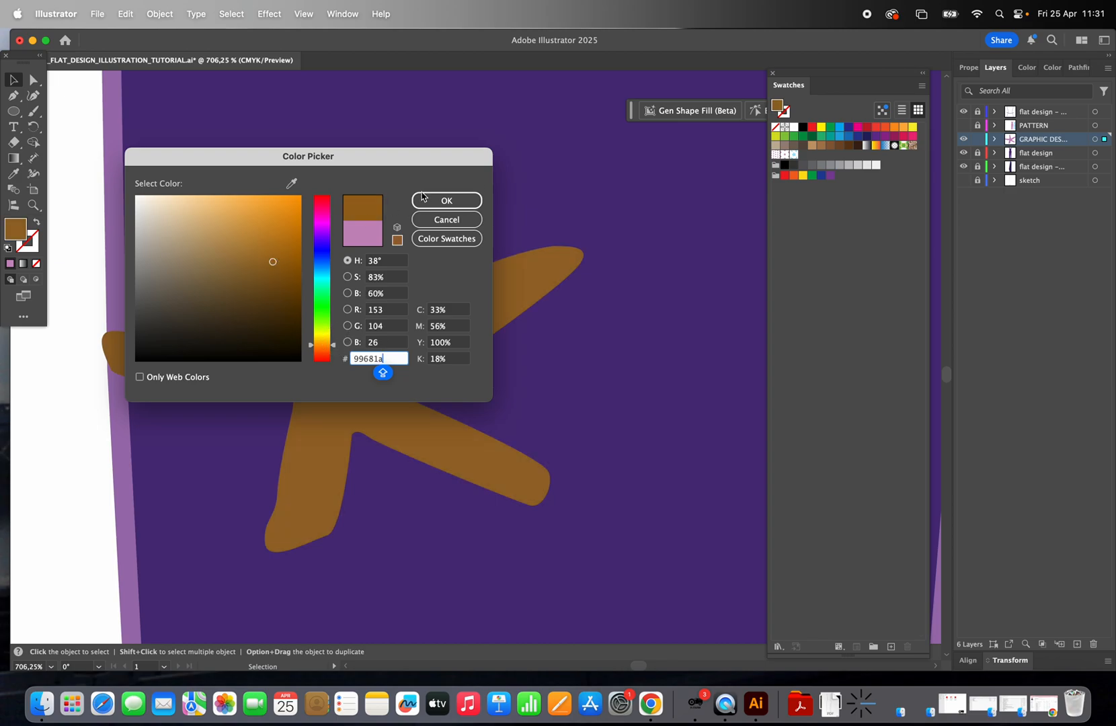
click(447, 200)
click(88, 190)
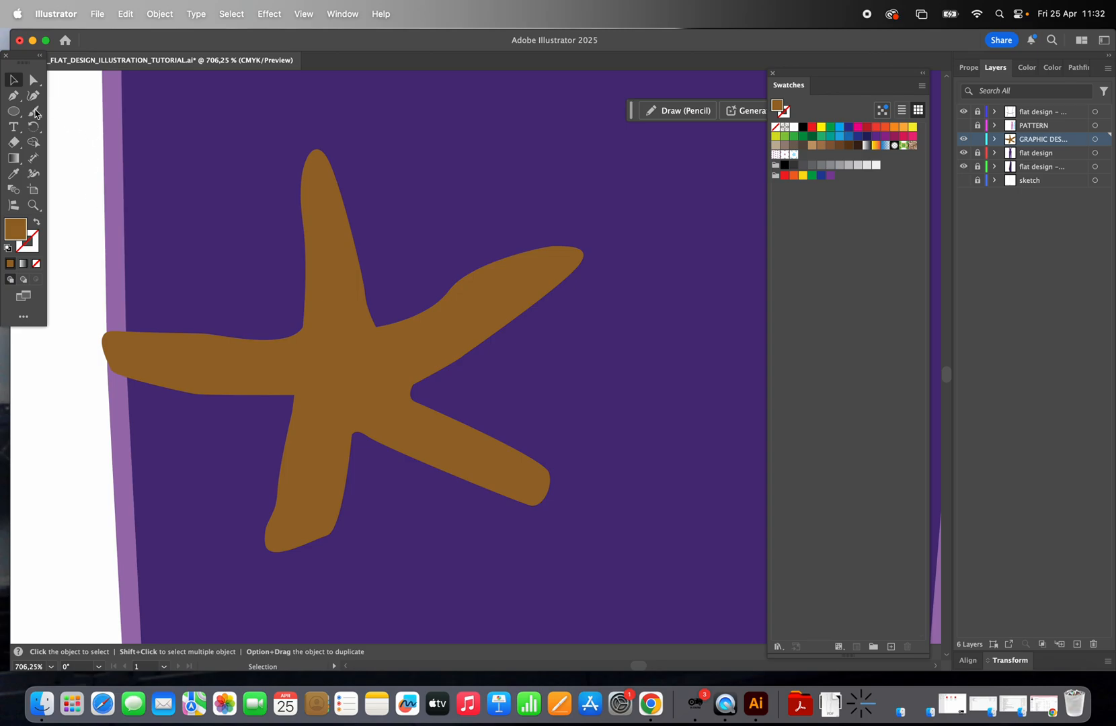
- Draw a small circle at the base of the starfish's upper arm and give it a white fill with no stroke
click(14, 111)
click(65, 125)
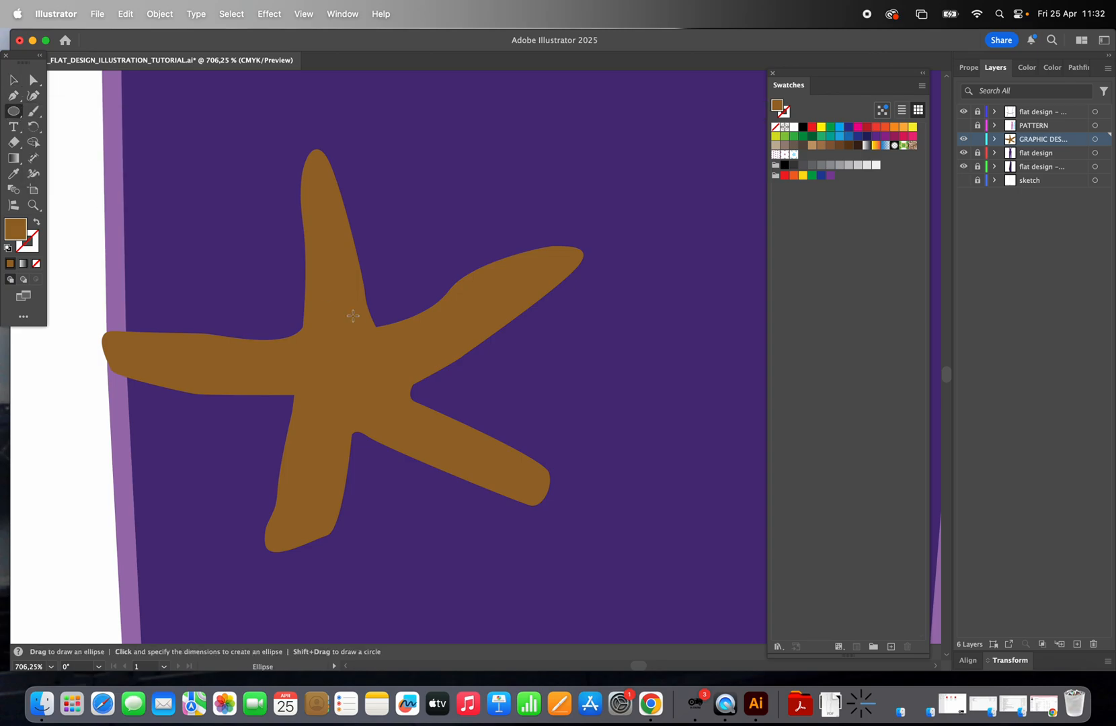
drag(323, 327, 343, 346)
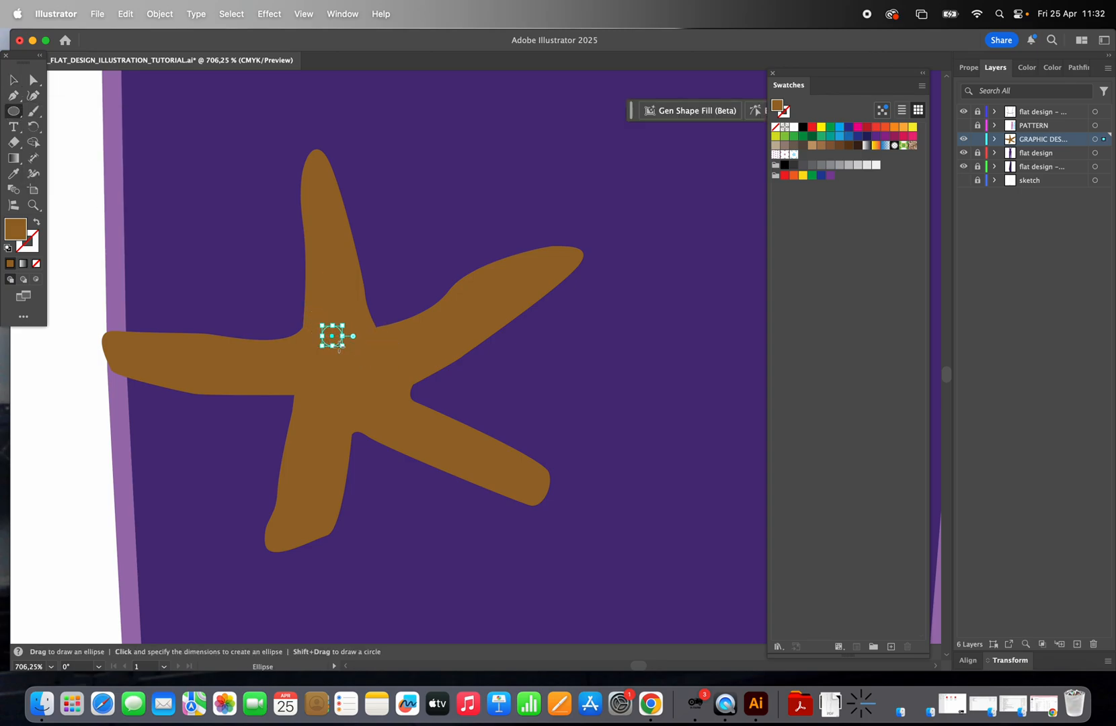
click(13, 80)
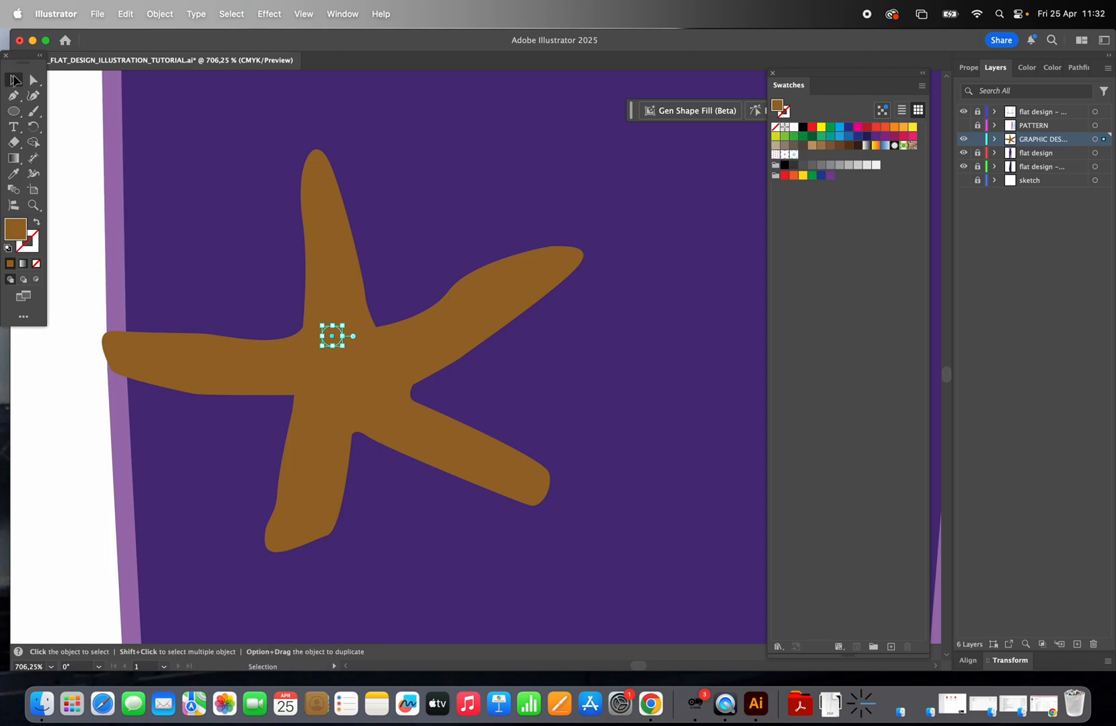
click(7, 248)
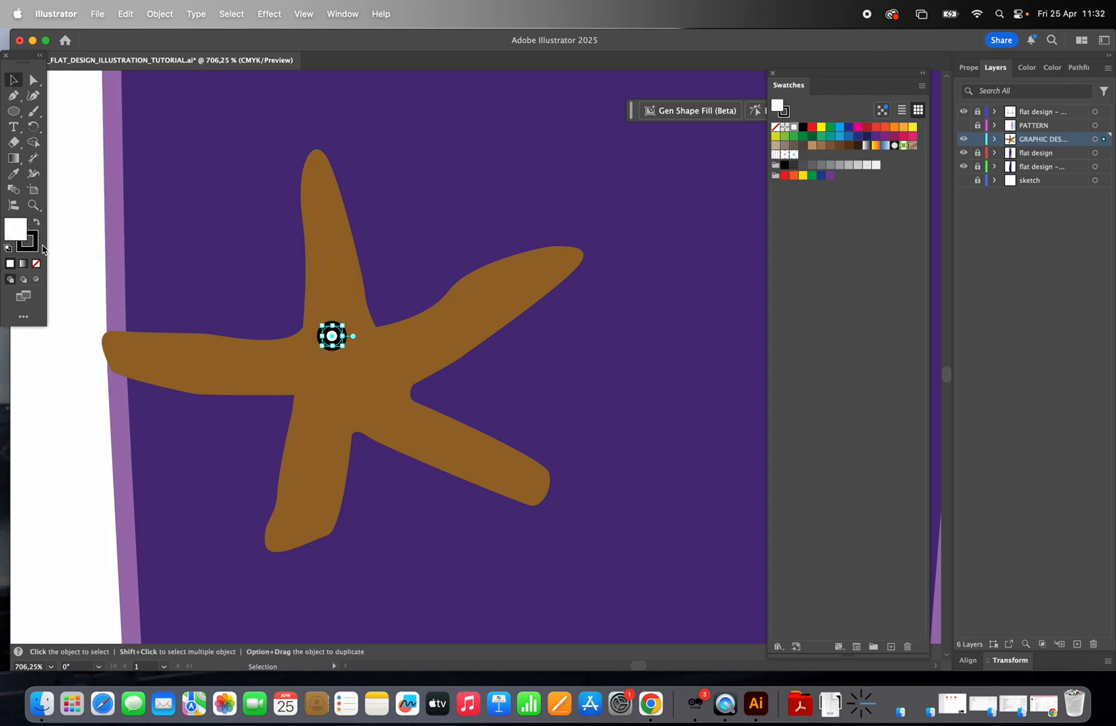
click(32, 245)
click(37, 263)
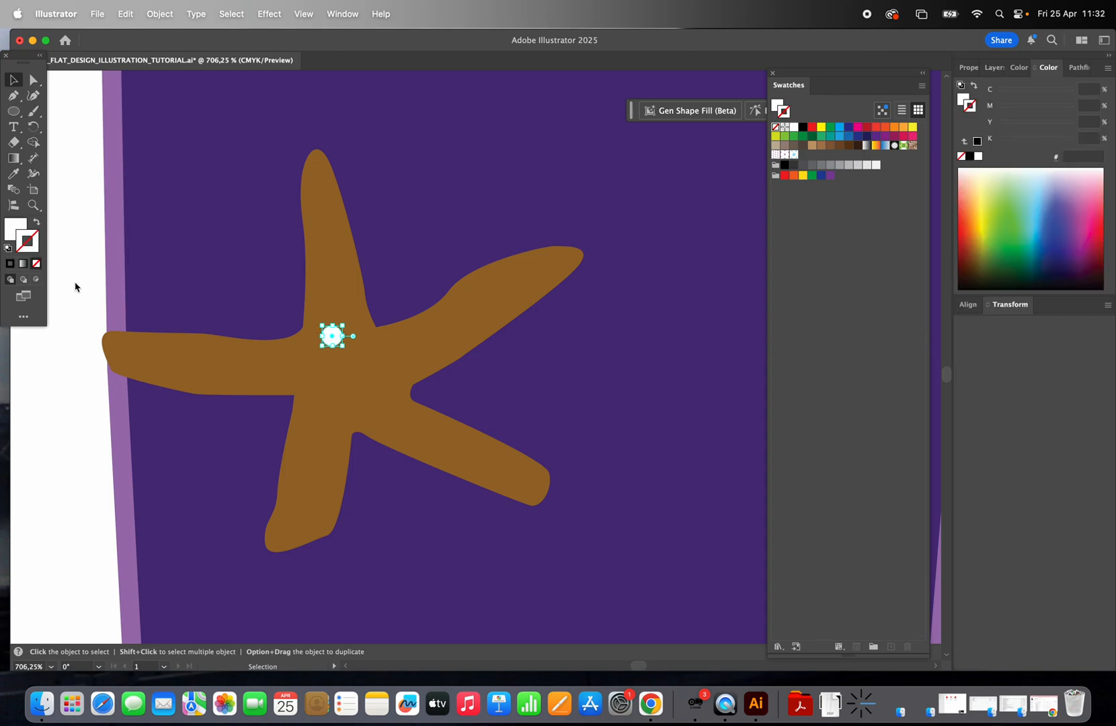
click(75, 287)
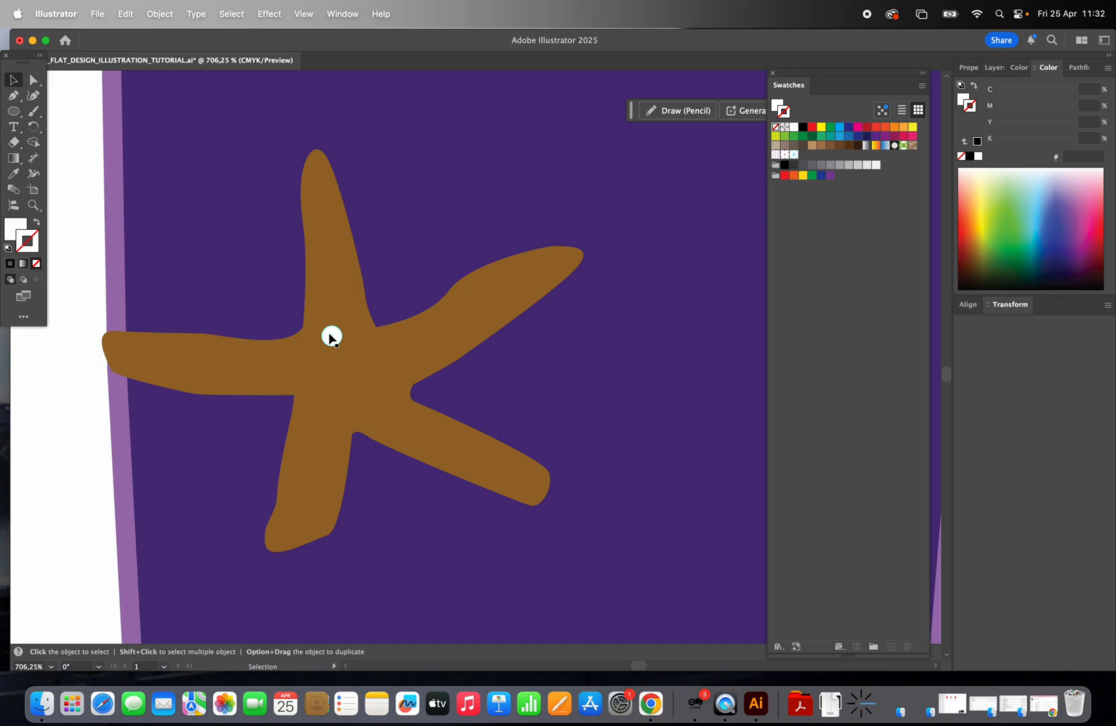
- Place four copies of the white dot along the starfish's left arm, narrowing the outermost one into an upright ellipse
drag(330, 336, 196, 369)
click(246, 302)
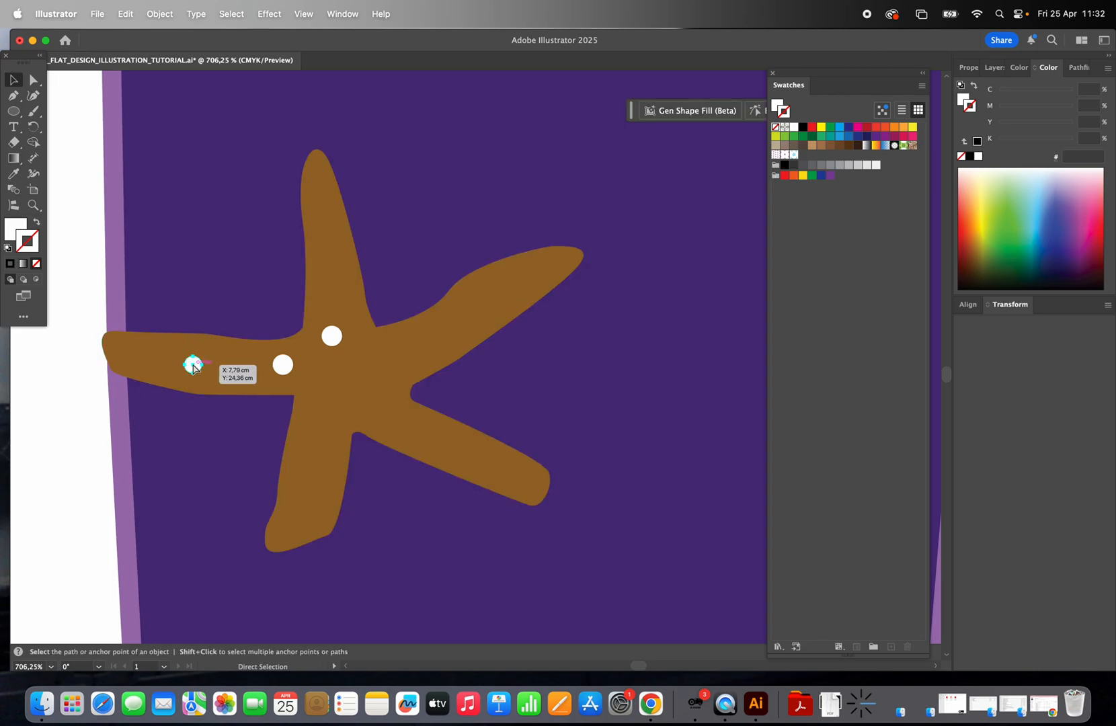
key(super+c)
key(super+v)
drag(487, 363, 137, 352)
mouse_move(246, 367)
mouse_down()
mouse_move(188, 366)
mouse_move(246, 369)
mouse_move(235, 371)
mouse_up()
click(209, 390)
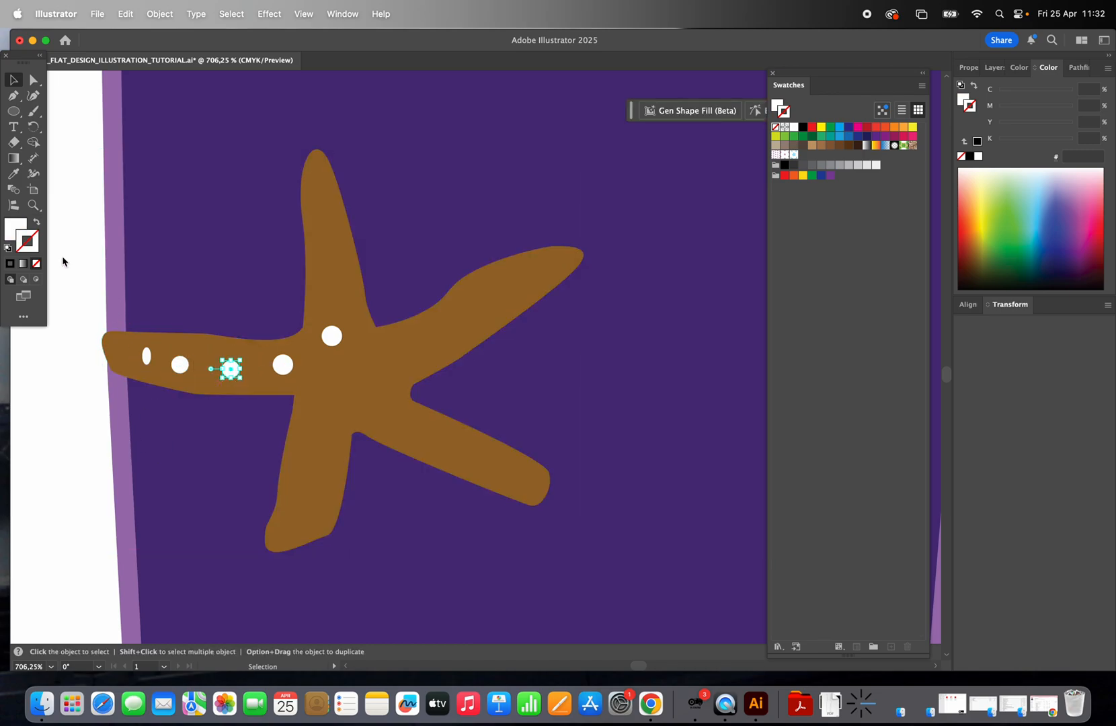
- Add three more white dots up the starfish's upper arm, flattening the one nearest the tip into a horizontal ellipse
click(335, 339)
key(super+v)
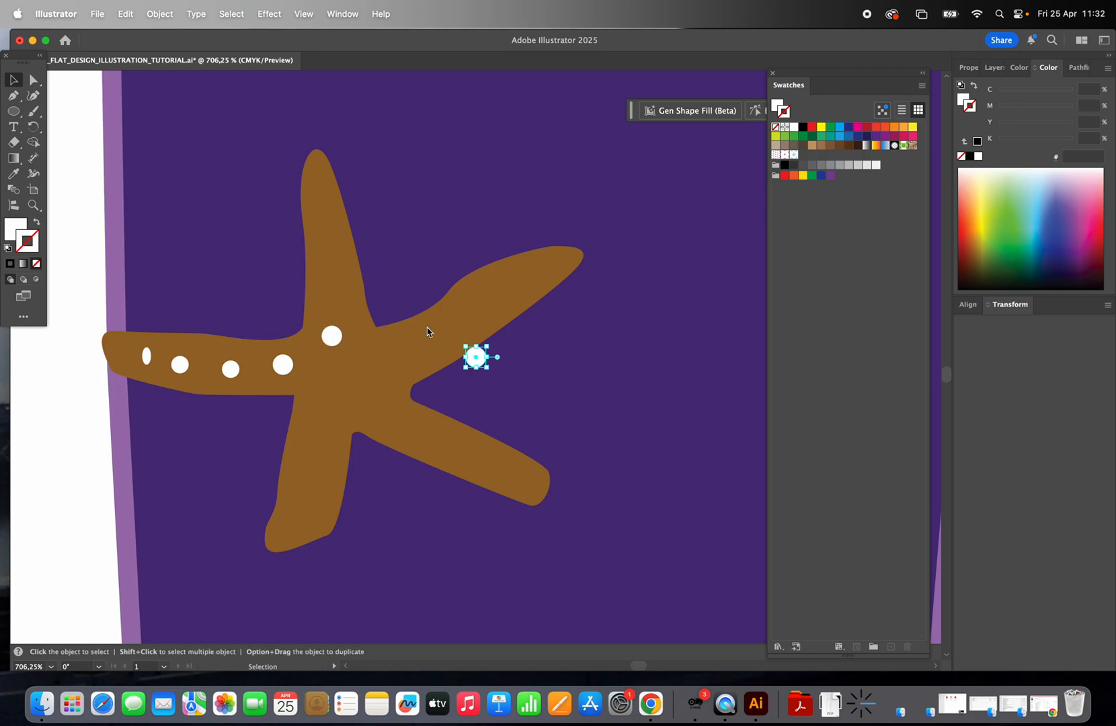
drag(489, 357, 333, 289)
drag(485, 365, 335, 242)
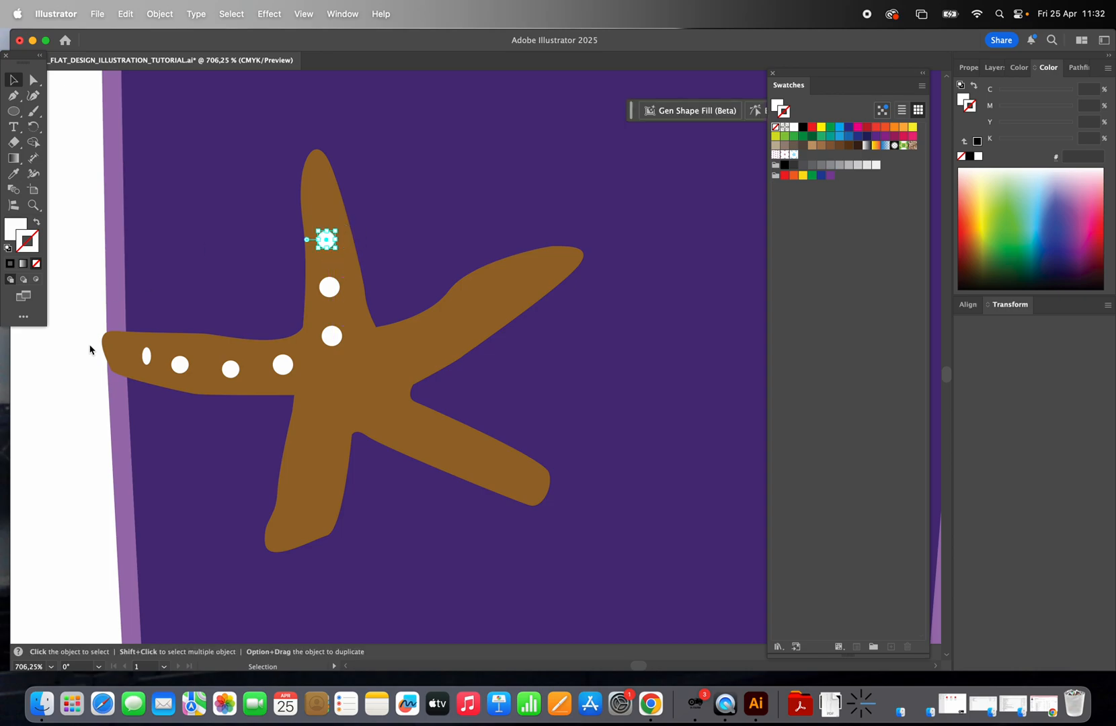
drag(149, 358, 324, 201)
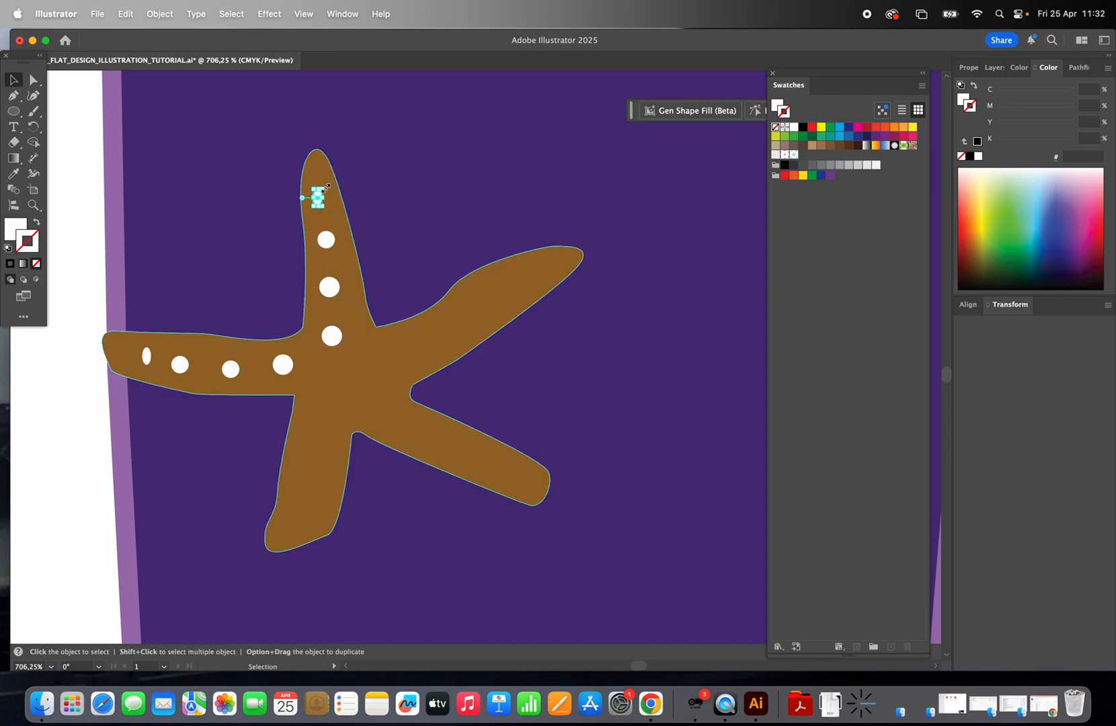
mouse_move(311, 186)
mouse_down()
mouse_move(341, 200)
mouse_move(324, 198)
mouse_up()
- Place four white dots along the starfish's upper-right arm, squashing the one near the tip into a slanted ellipse
click(282, 364)
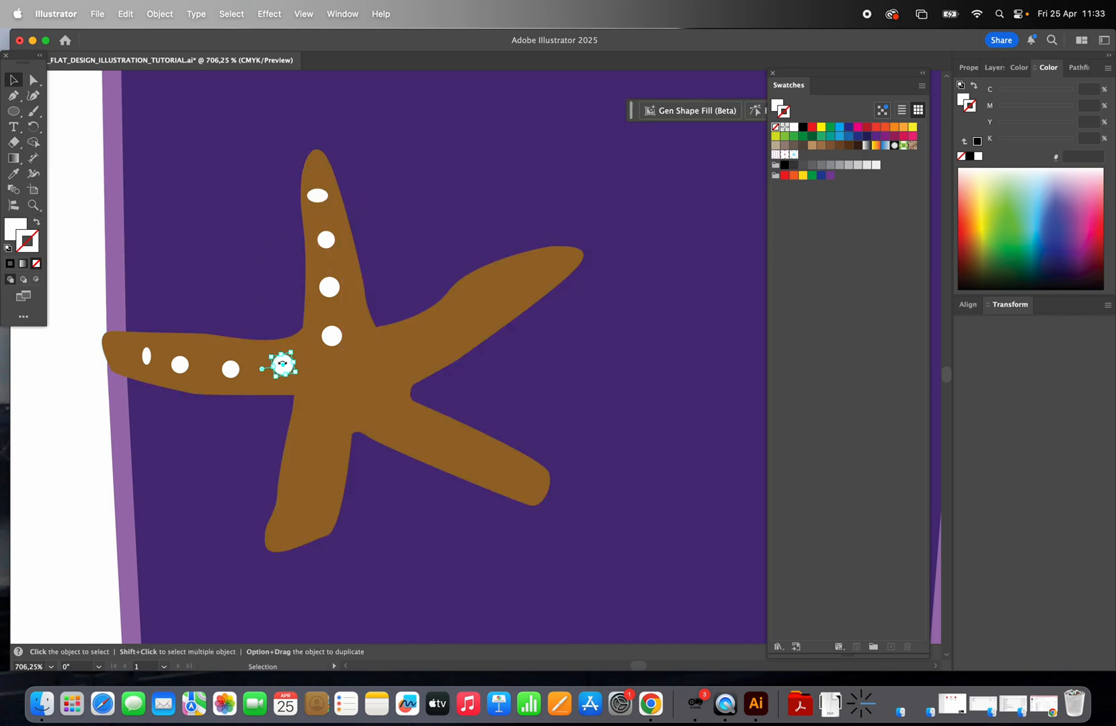
drag(283, 364, 411, 355)
click(475, 365)
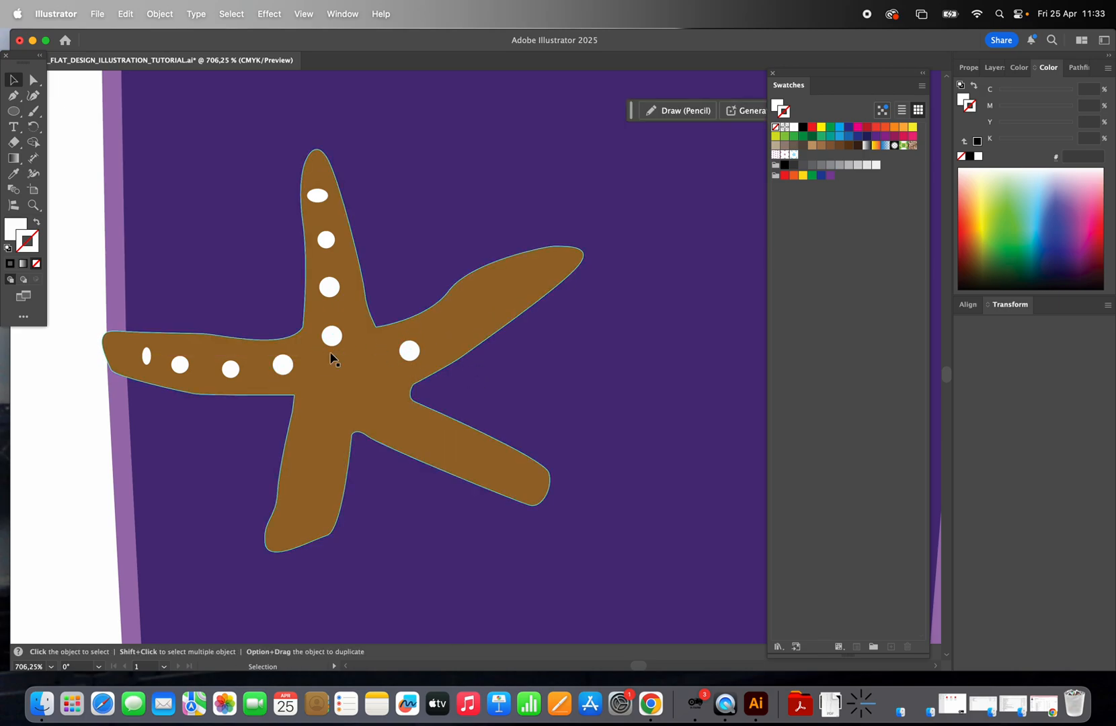
drag(294, 365, 548, 272)
click(580, 320)
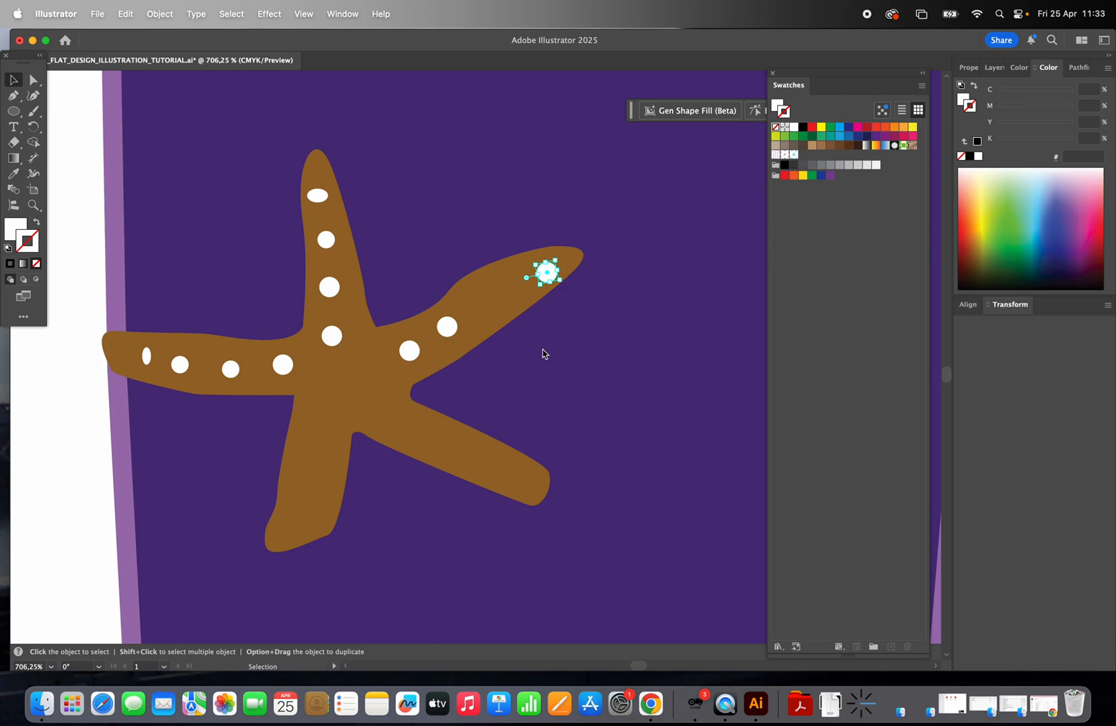
click(571, 349)
drag(550, 275, 498, 297)
key(super+v)
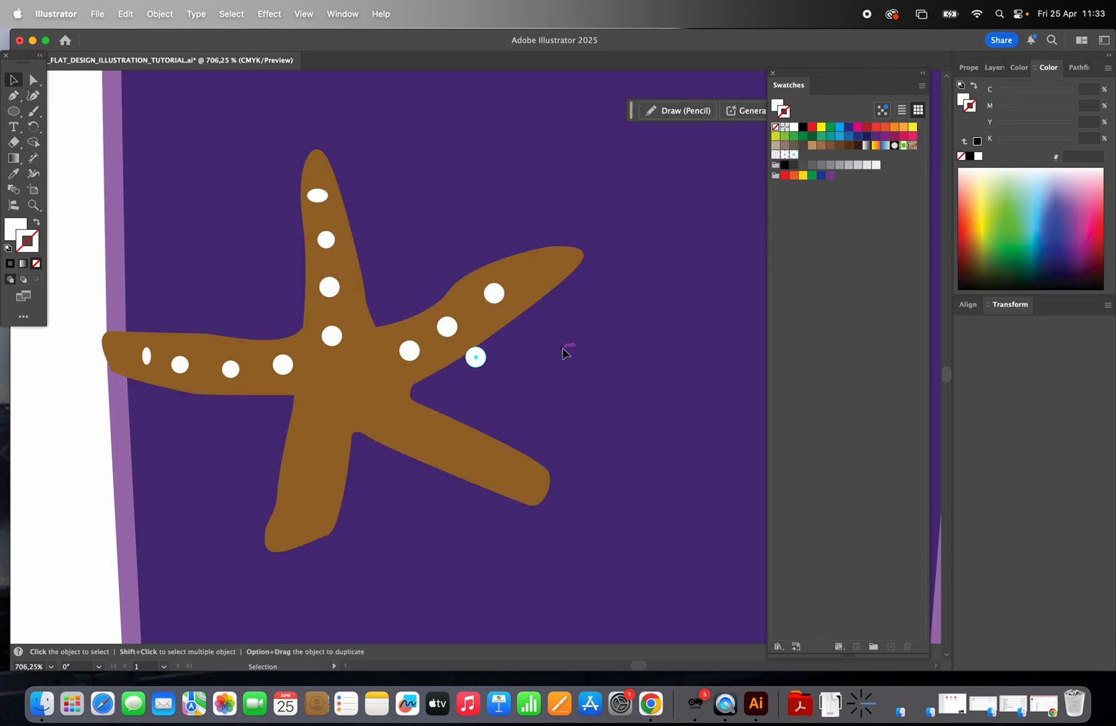
drag(481, 361, 541, 264)
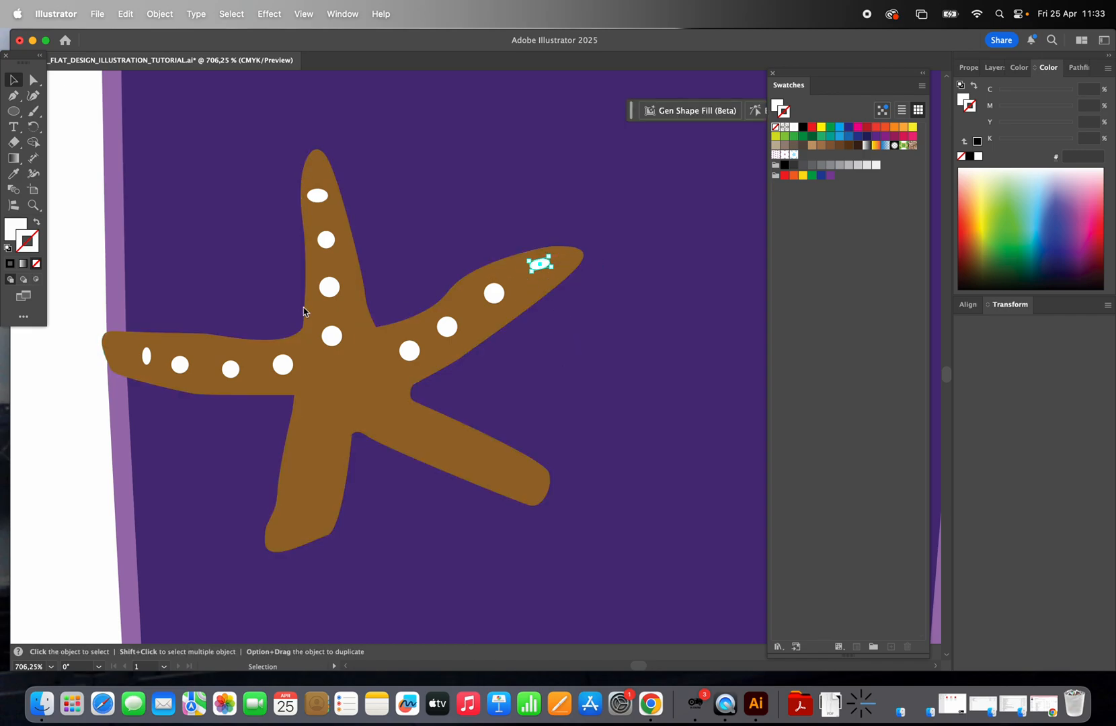
- Copy white dots onto the two remaining arms, three along the downward arm and four along the lower-right arm
mouse_move(337, 297)
mouse_down()
mouse_move(334, 463)
mouse_move(328, 440)
mouse_move(320, 506)
mouse_move(316, 478)
mouse_up()
click(393, 543)
click(378, 550)
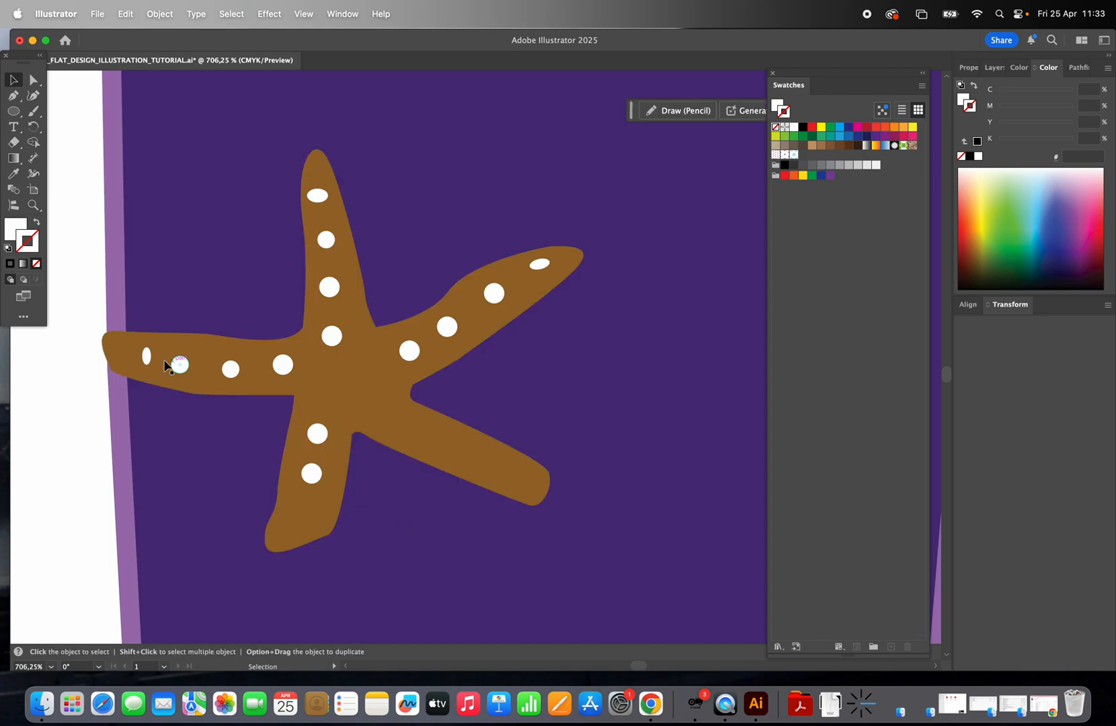
drag(169, 367, 311, 519)
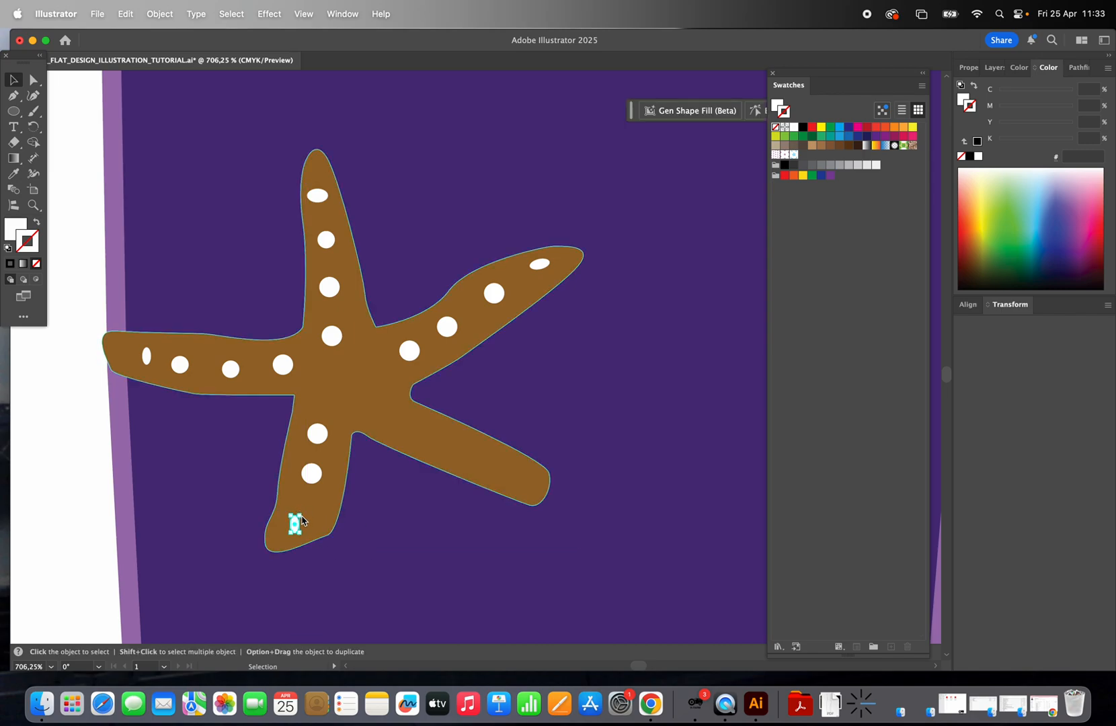
drag(302, 521, 308, 508)
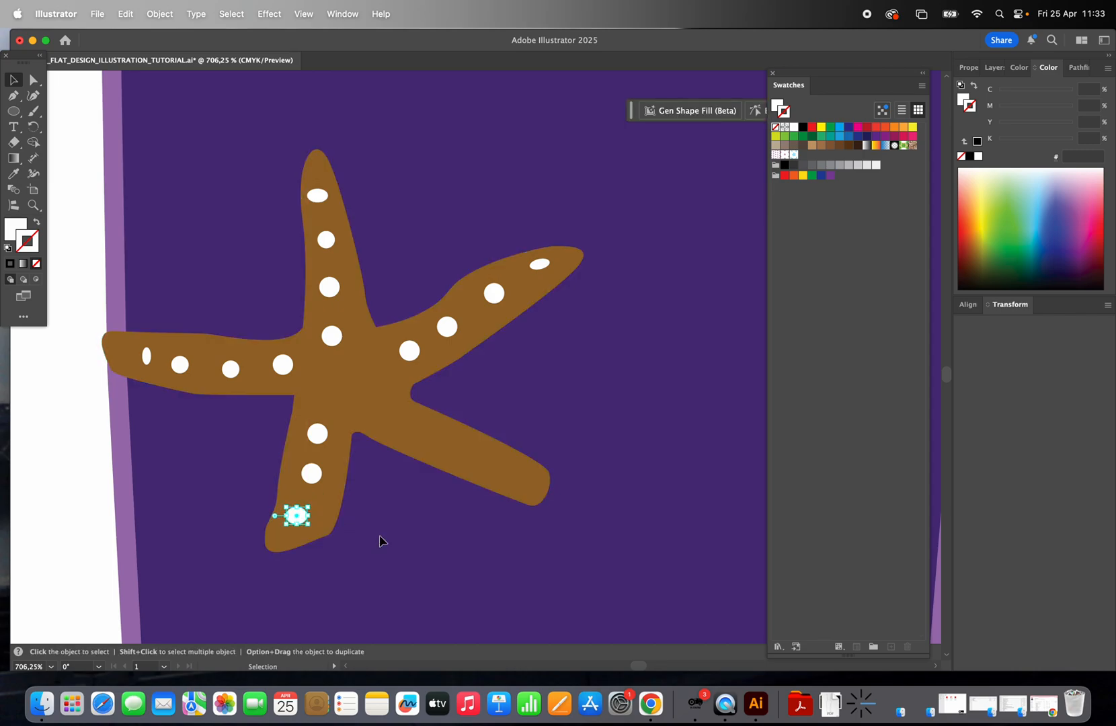
click(380, 541)
drag(317, 194, 523, 489)
drag(455, 336, 380, 407)
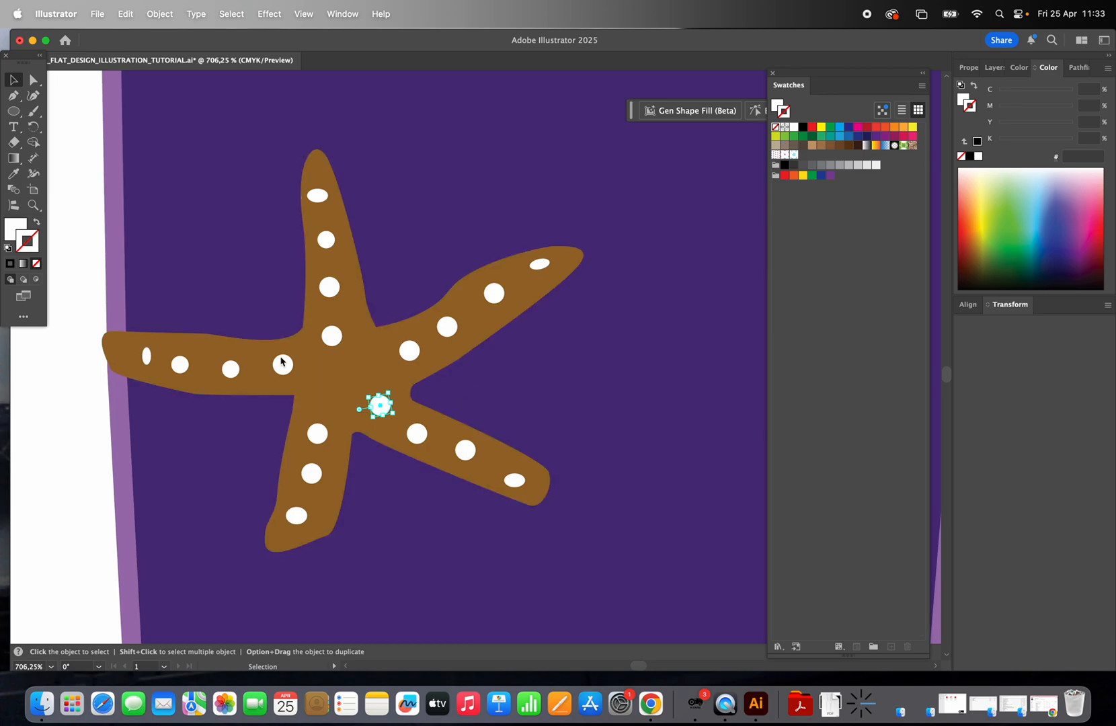
click(17, 99)
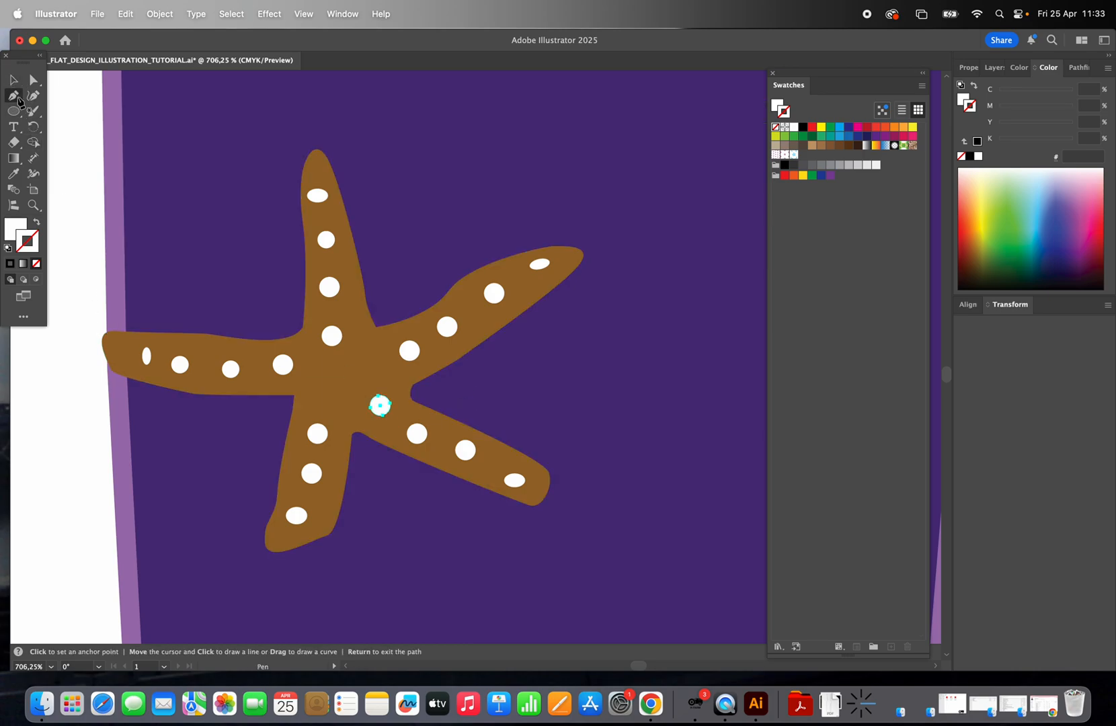
click(318, 361)
click(337, 374)
click(337, 398)
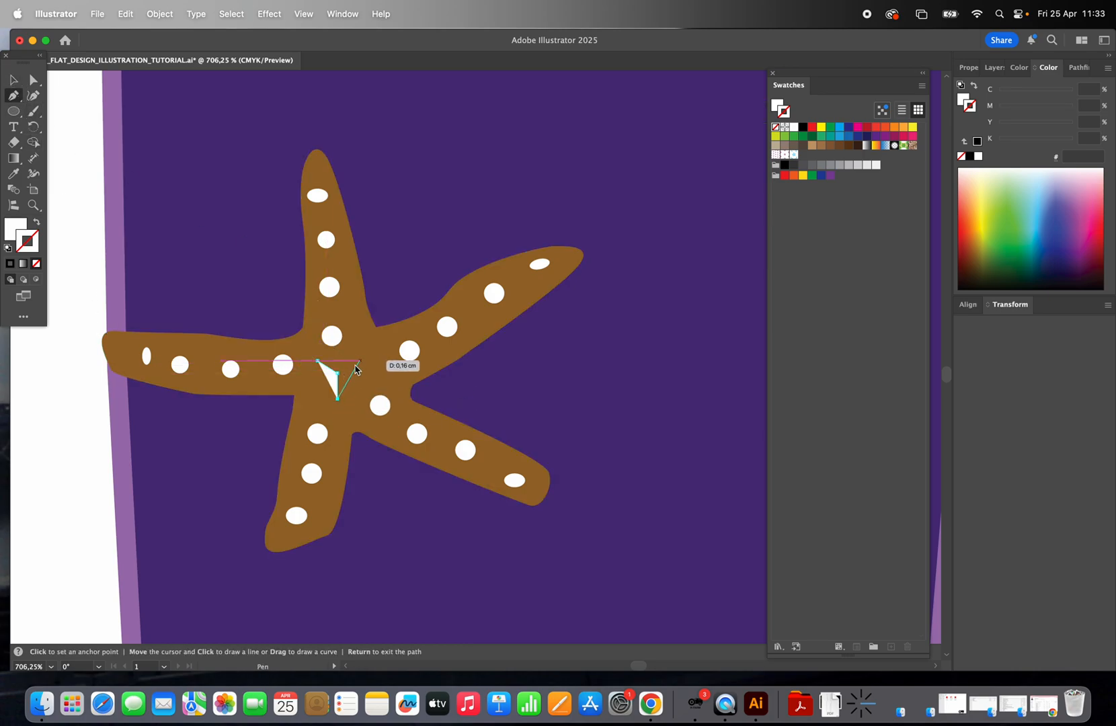
click(357, 351)
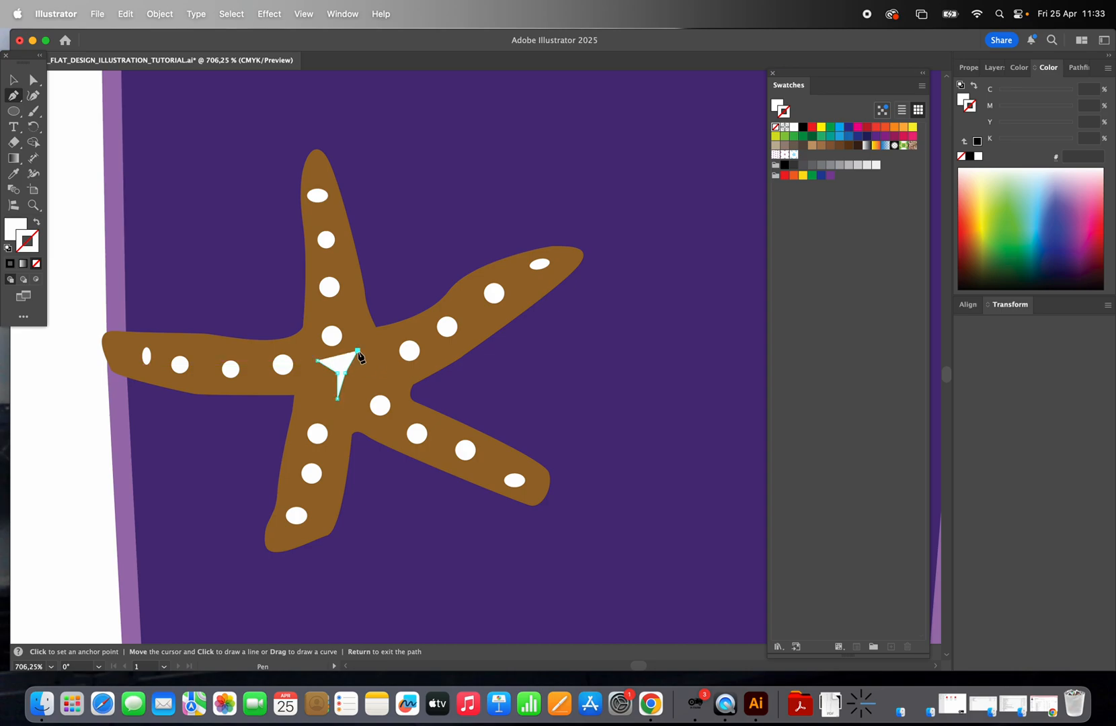
click(36, 224)
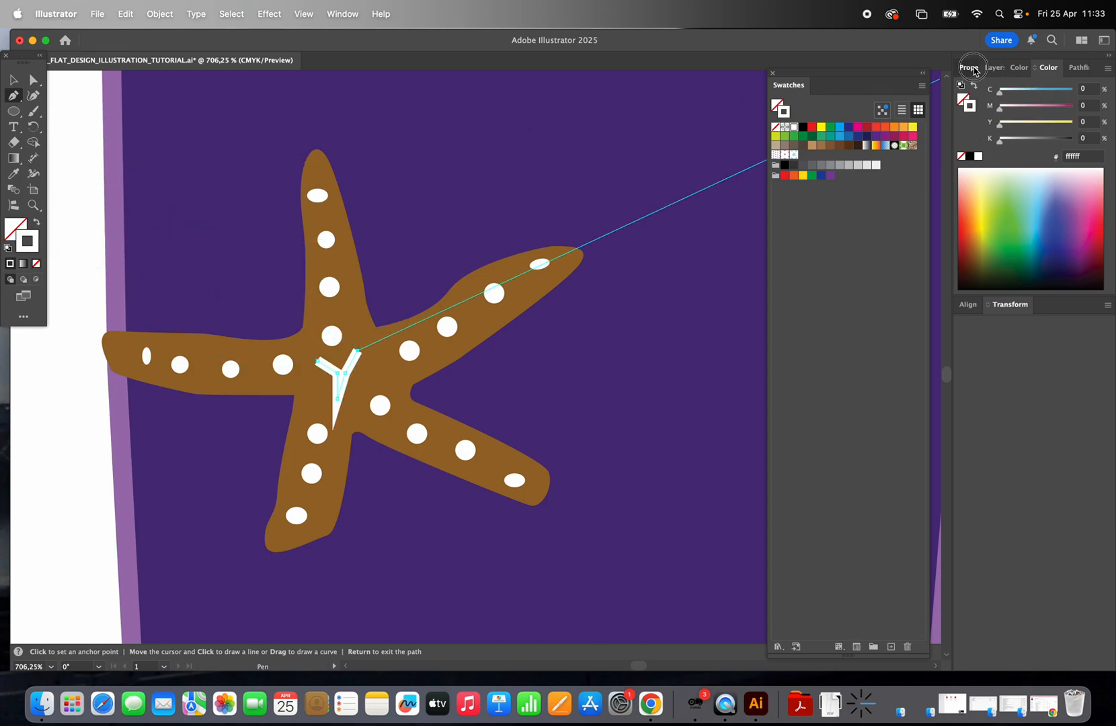
click(970, 67)
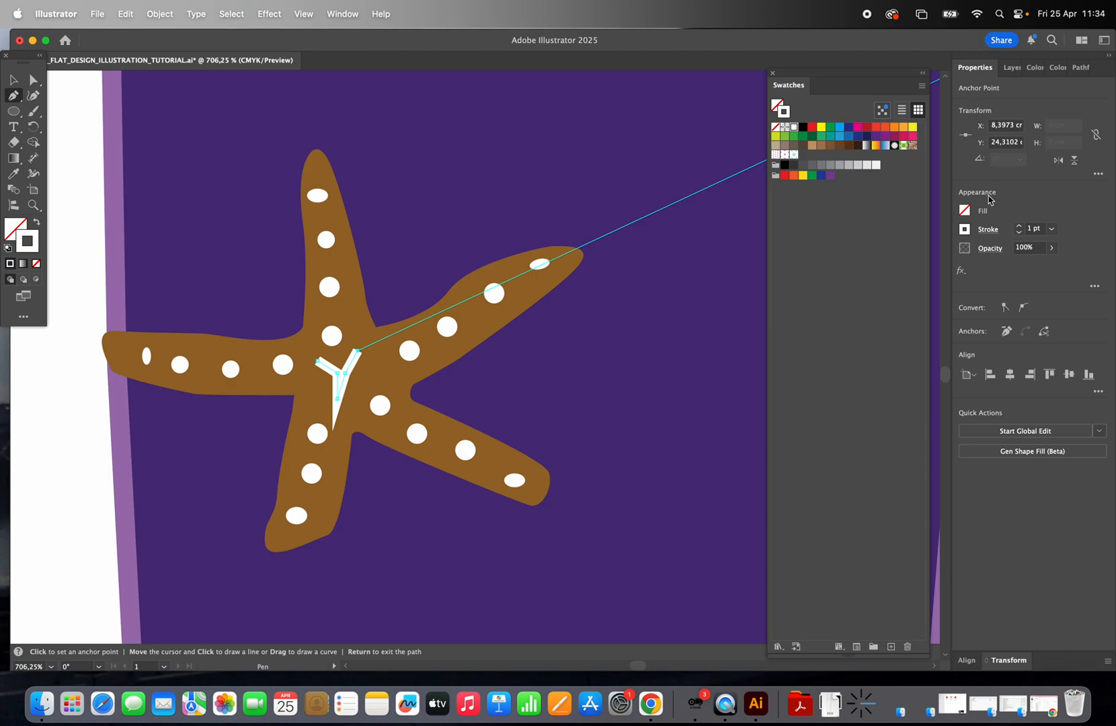
click(1020, 233)
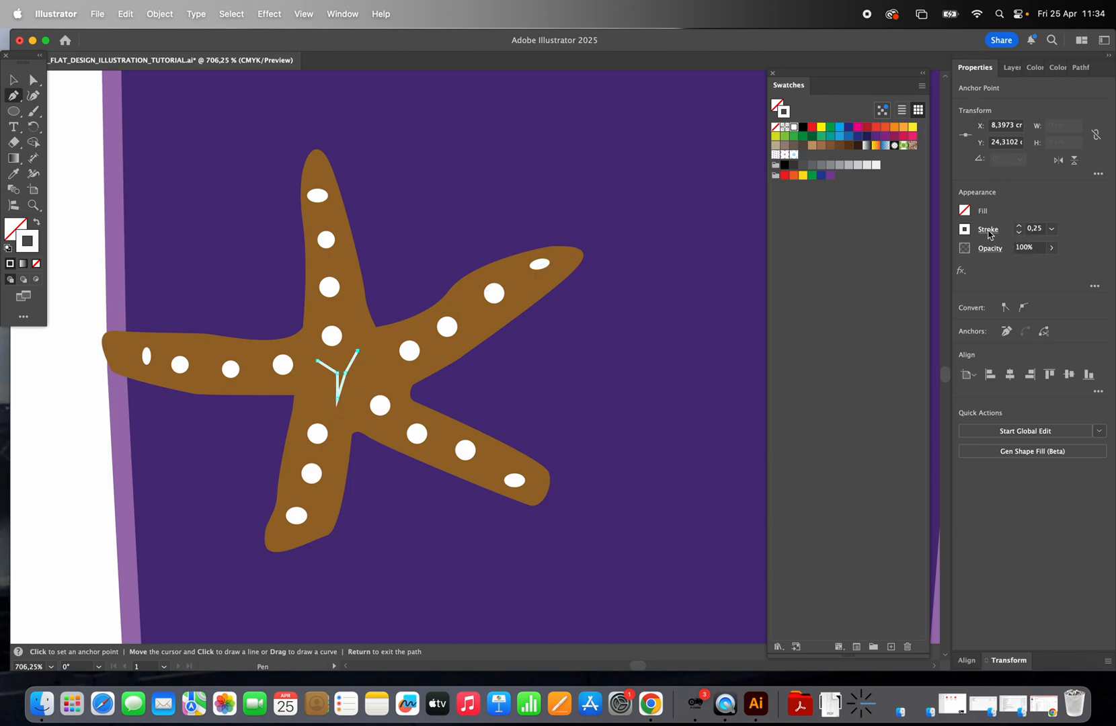
click(989, 231)
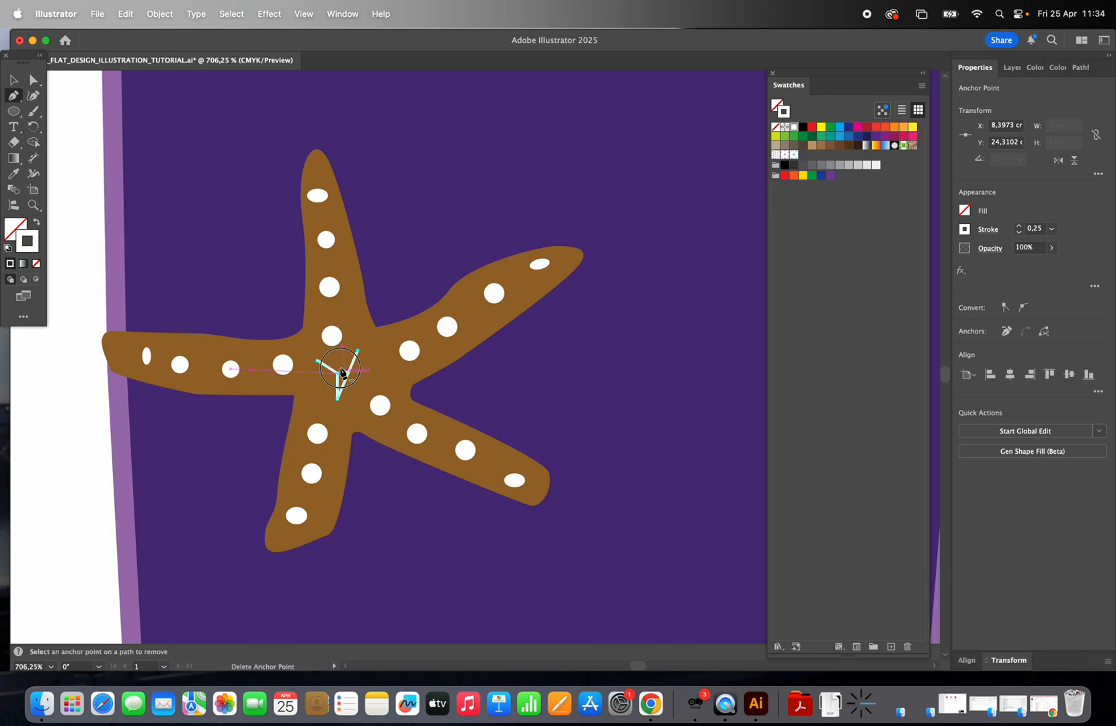
click(337, 373)
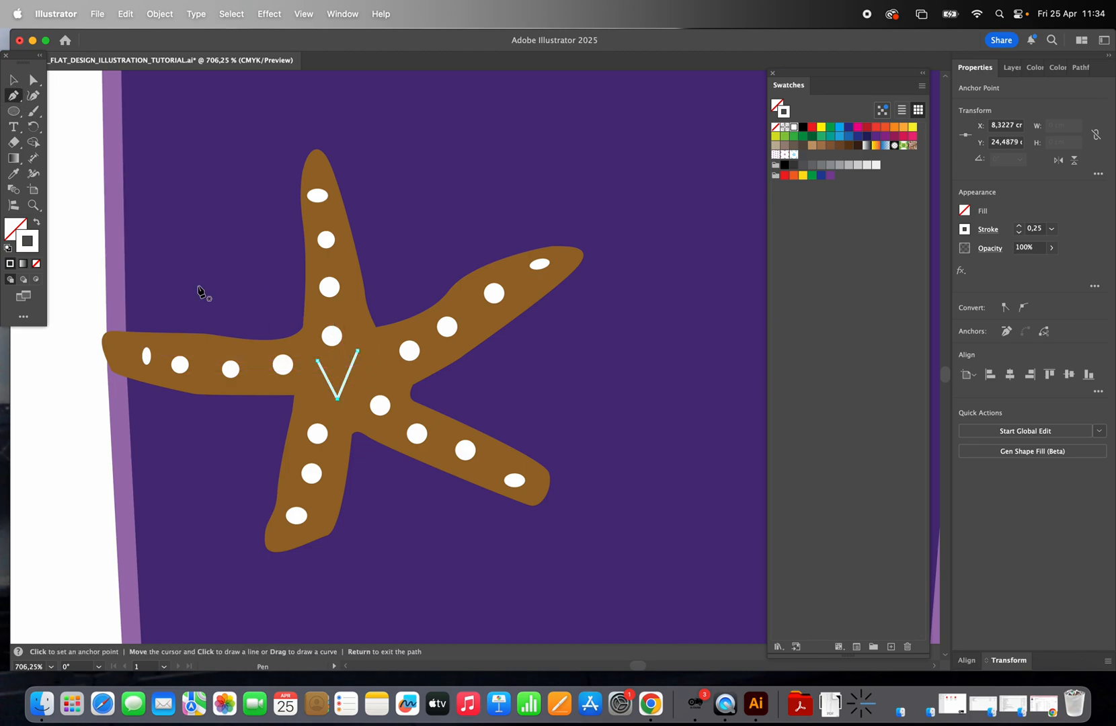
click(14, 80)
key(Delete)
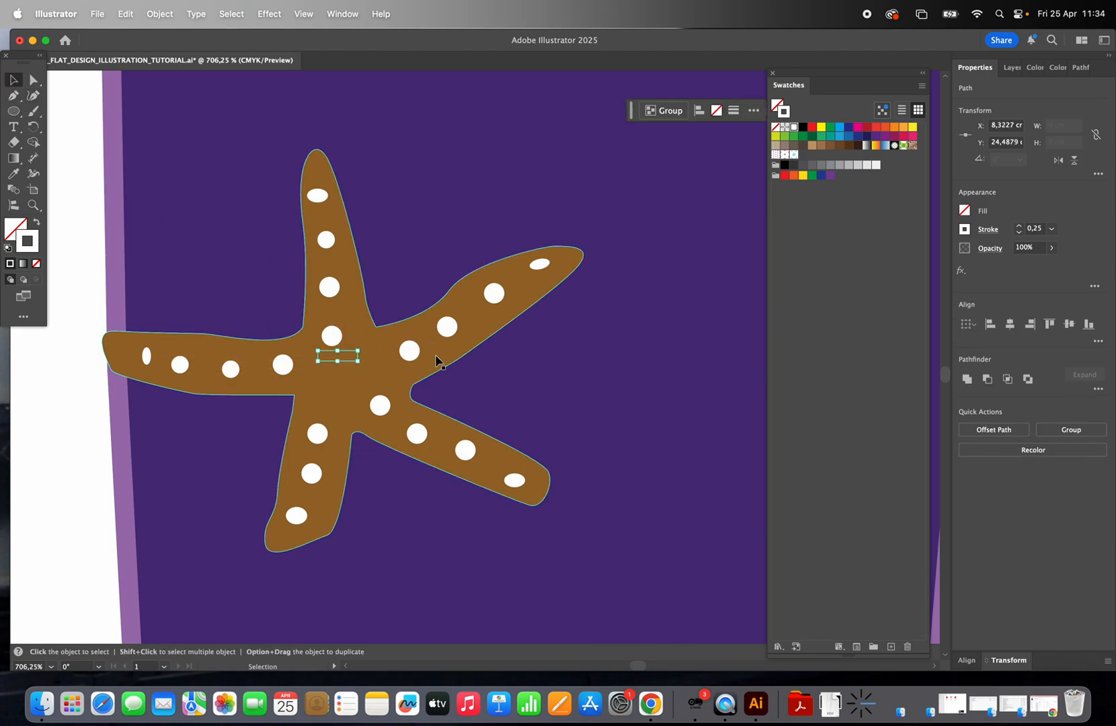
key(super+shift+a)
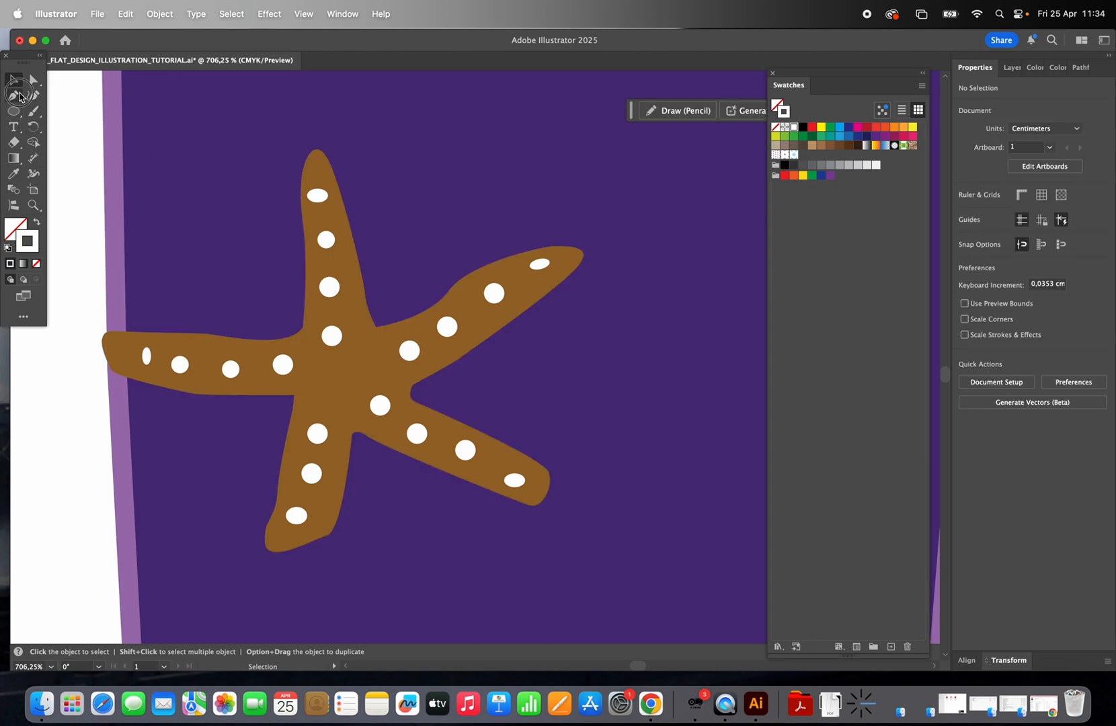
- Draw a small, irregular star-like outline with the Pen tool in the starfish's center, closing the path
click(18, 96)
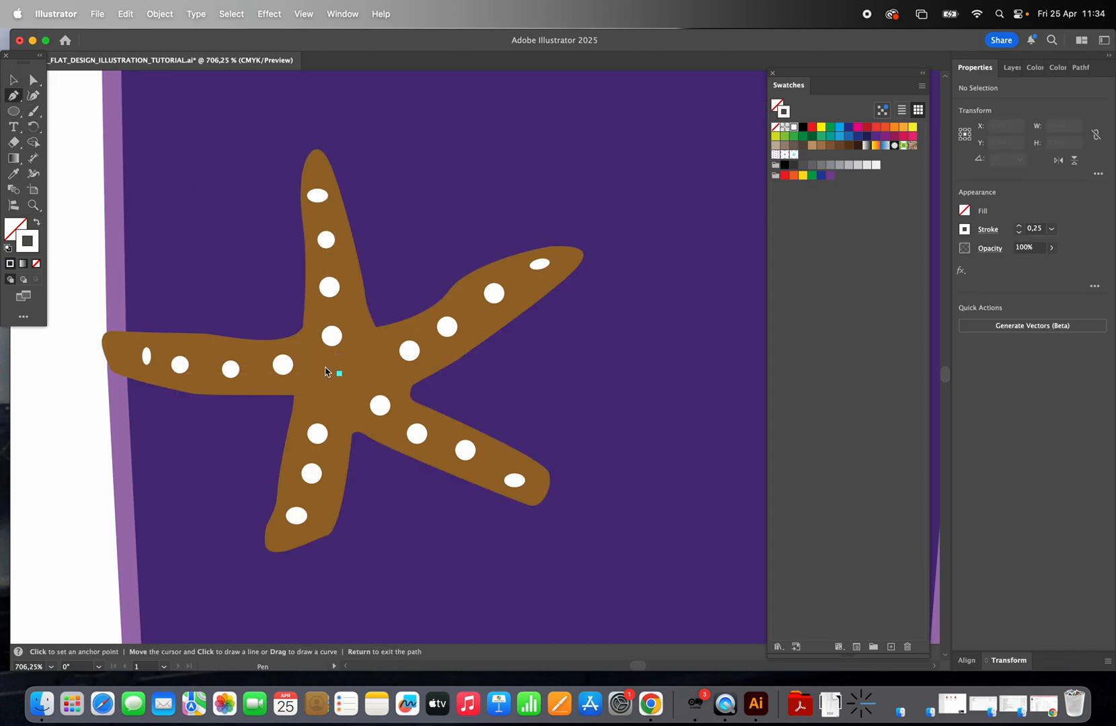
click(315, 369)
click(335, 382)
click(339, 405)
click(344, 386)
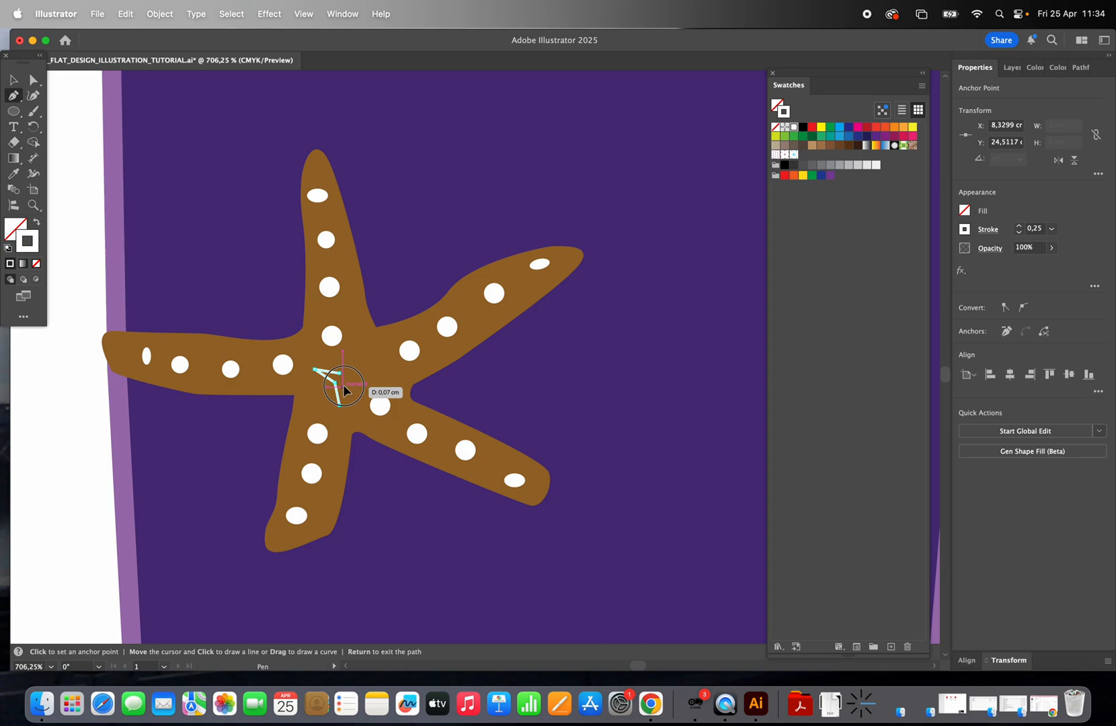
click(380, 378)
click(353, 373)
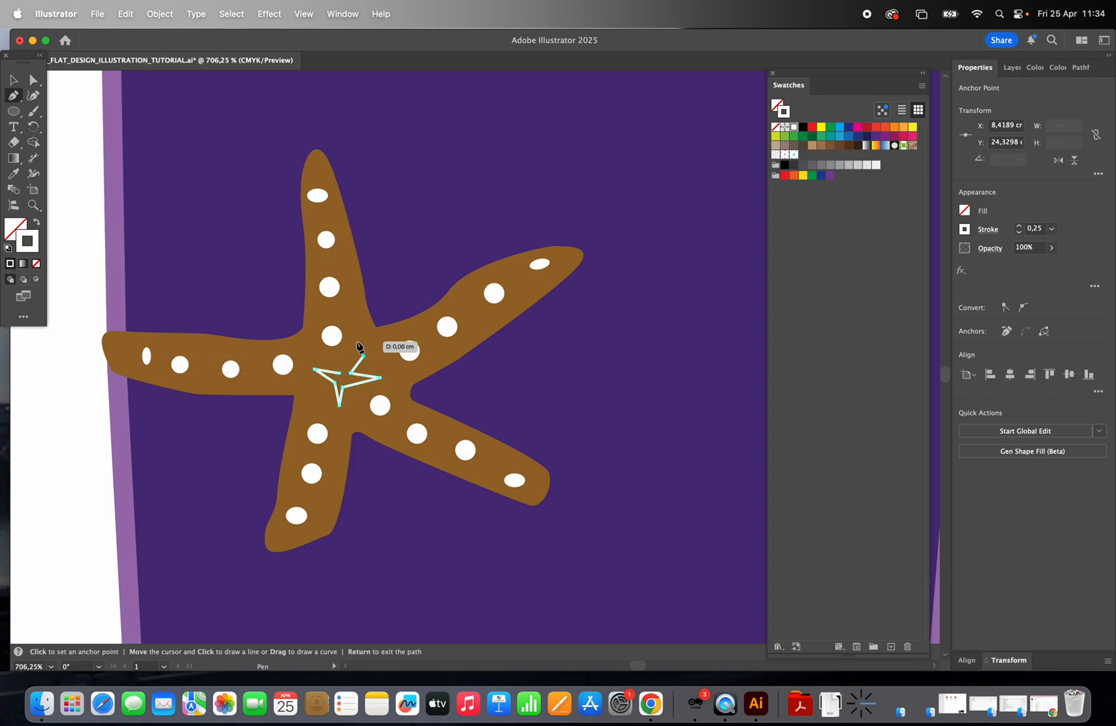
click(357, 340)
click(343, 374)
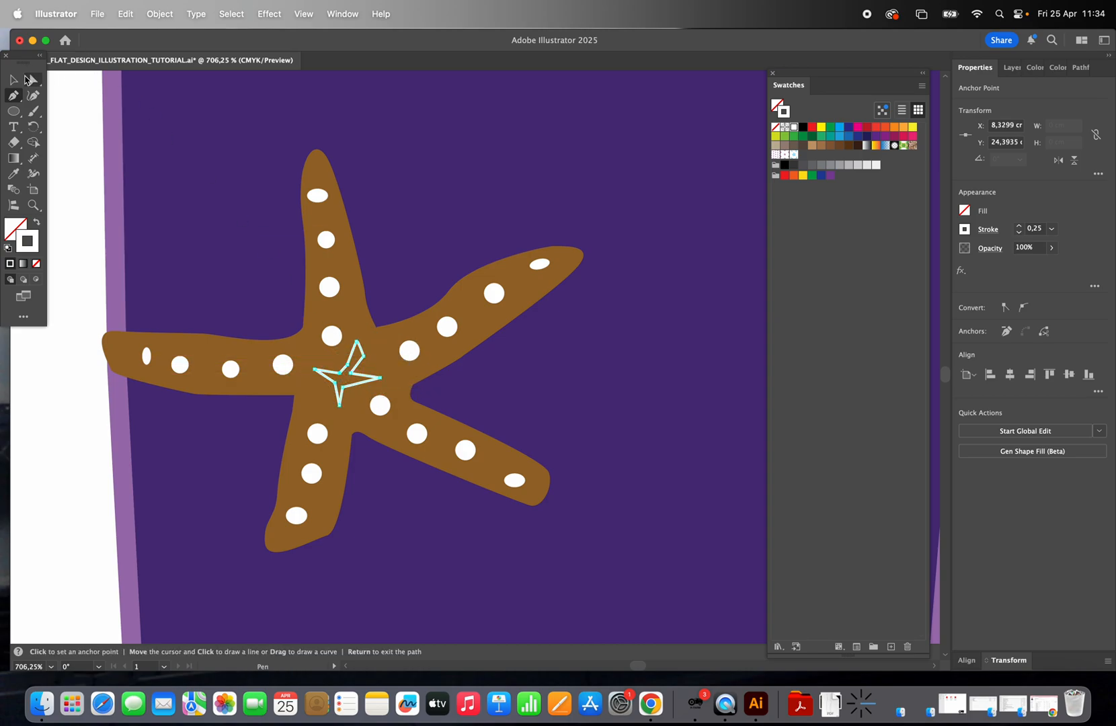
- Swap the central star outline's fill and stroke so it is solid white with no stroke, and deselect it
click(14, 80)
click(37, 224)
click(154, 257)
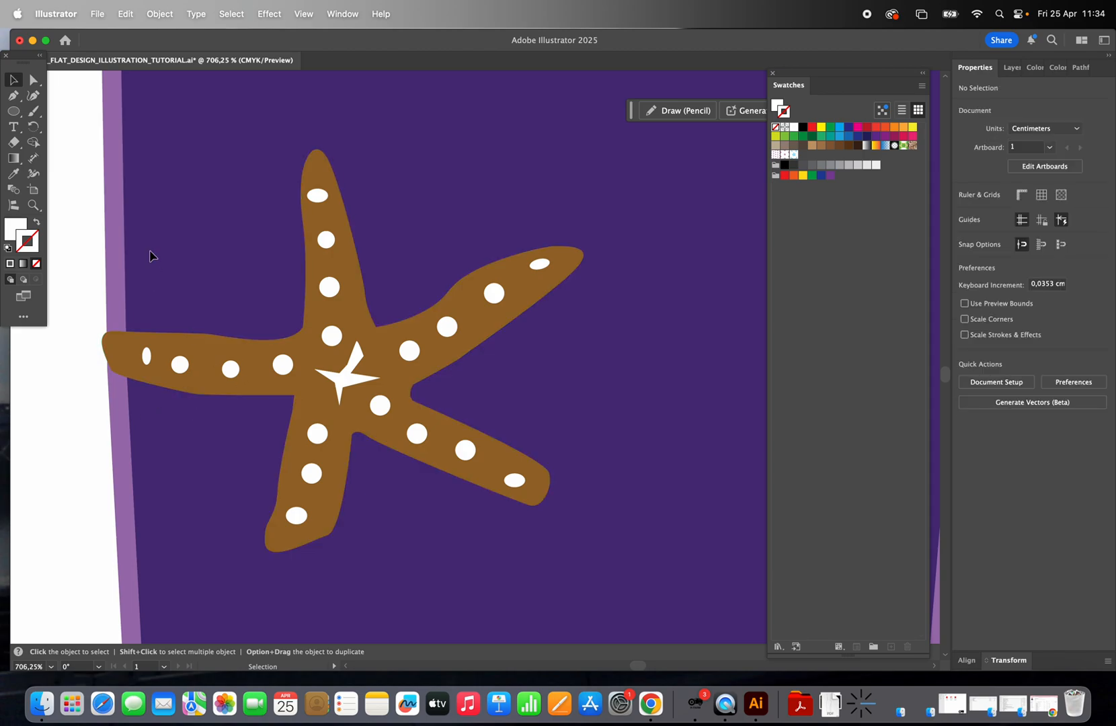
- Group the central star detail with the white dots, leaving out the innermost dot on the starfish's left arm
click(317, 195)
shift+click(326, 239)
shift+click(329, 287)
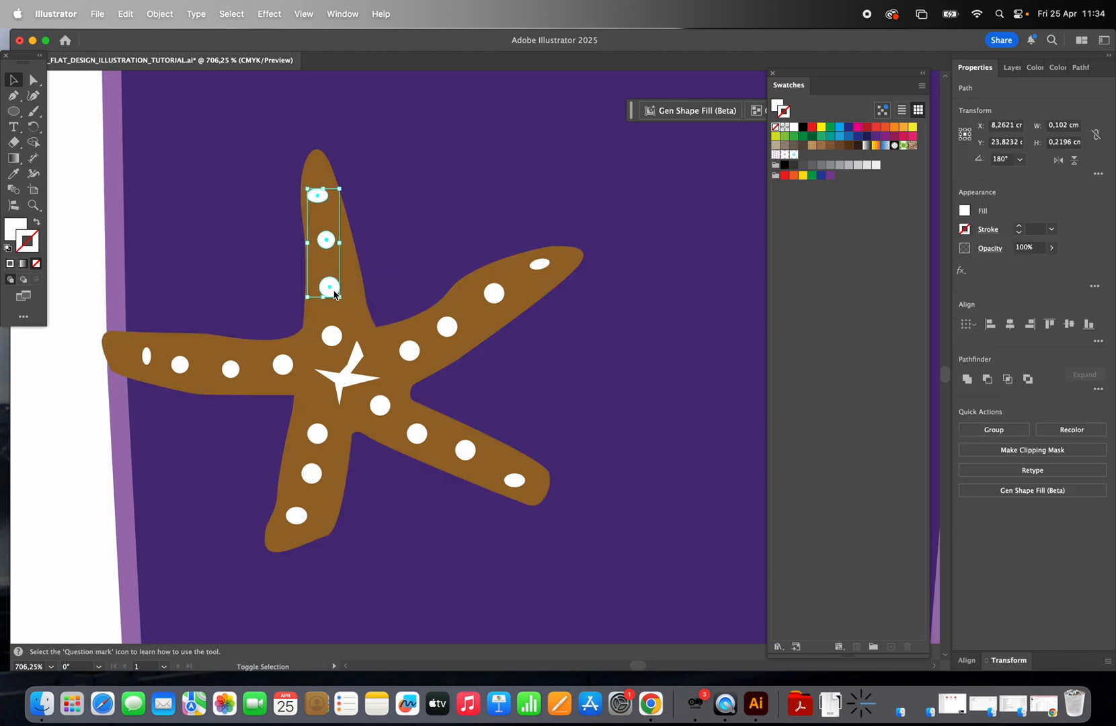
shift+click(331, 335)
shift+click(355, 363)
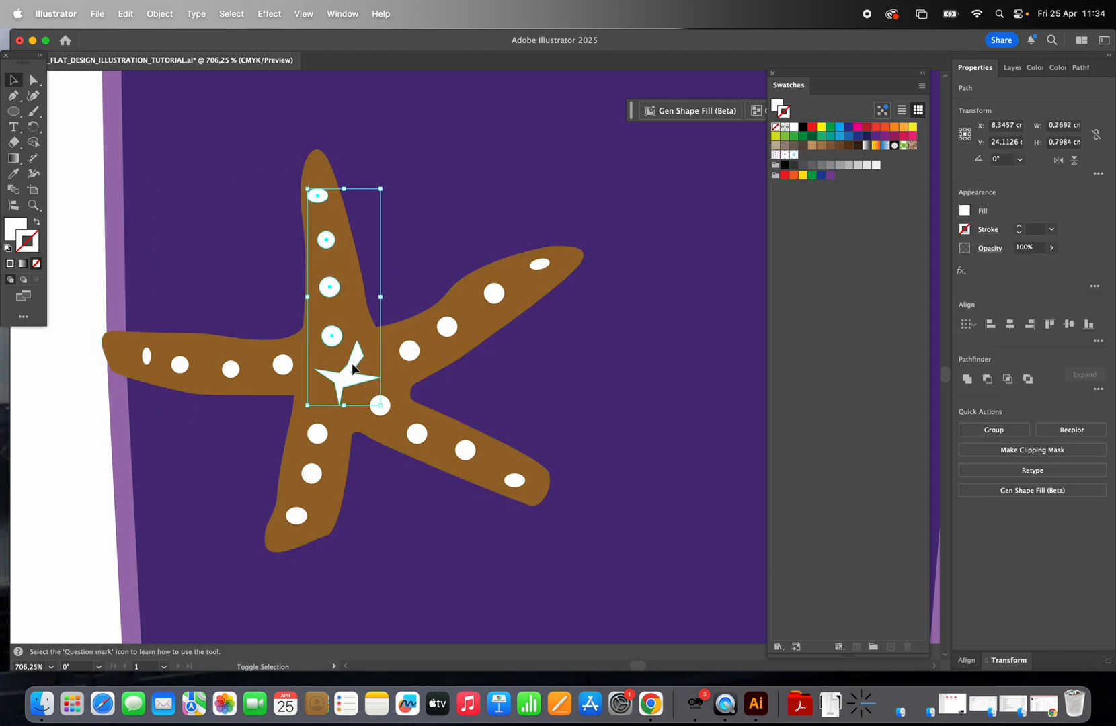
shift+click(317, 433)
shift+click(316, 479)
shift+click(302, 517)
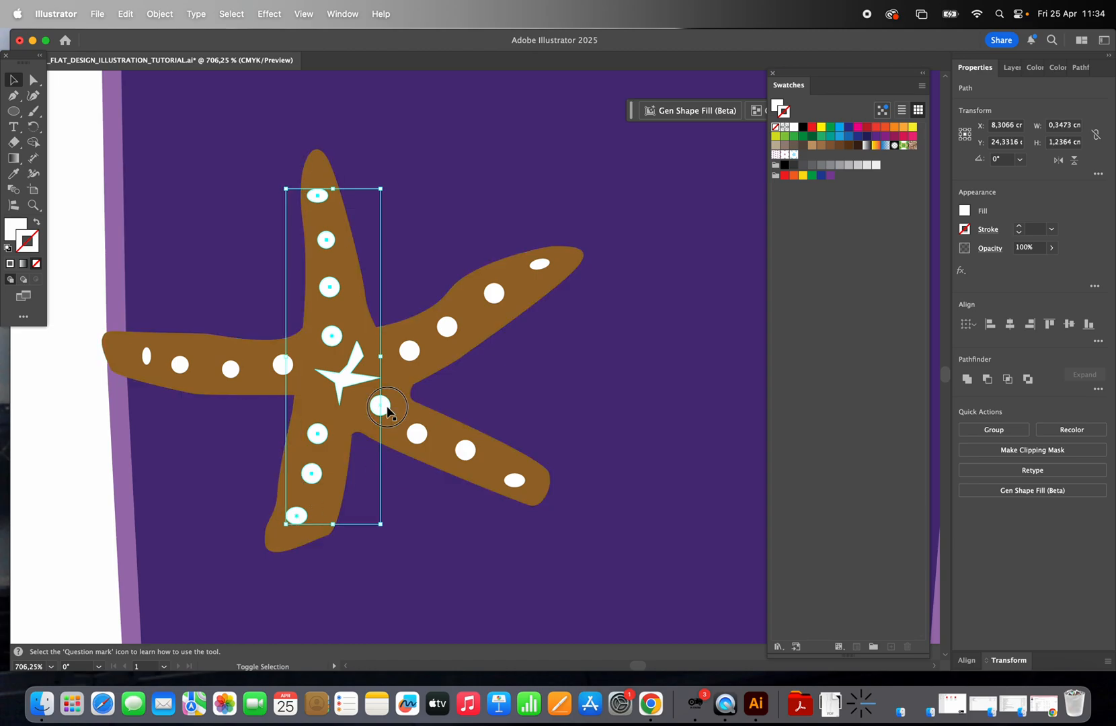
shift+click(380, 405)
shift+click(417, 433)
shift+click(465, 450)
shift+click(514, 481)
shift+click(430, 320)
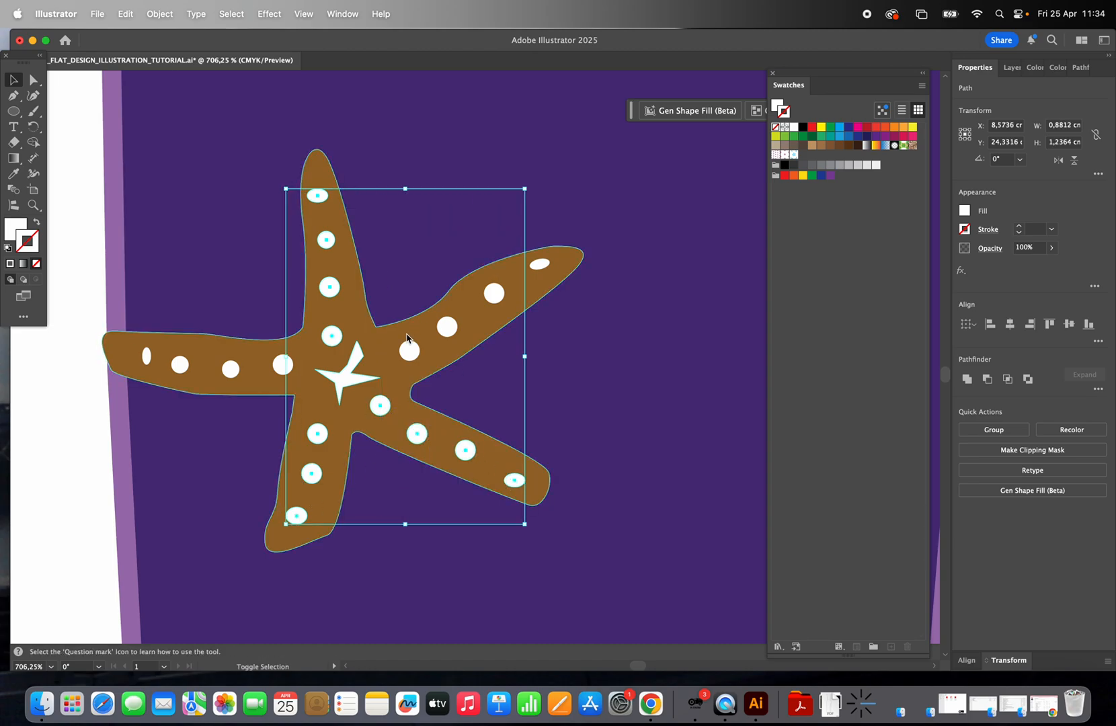
shift+click(431, 341)
shift+click(421, 348)
shift+click(446, 325)
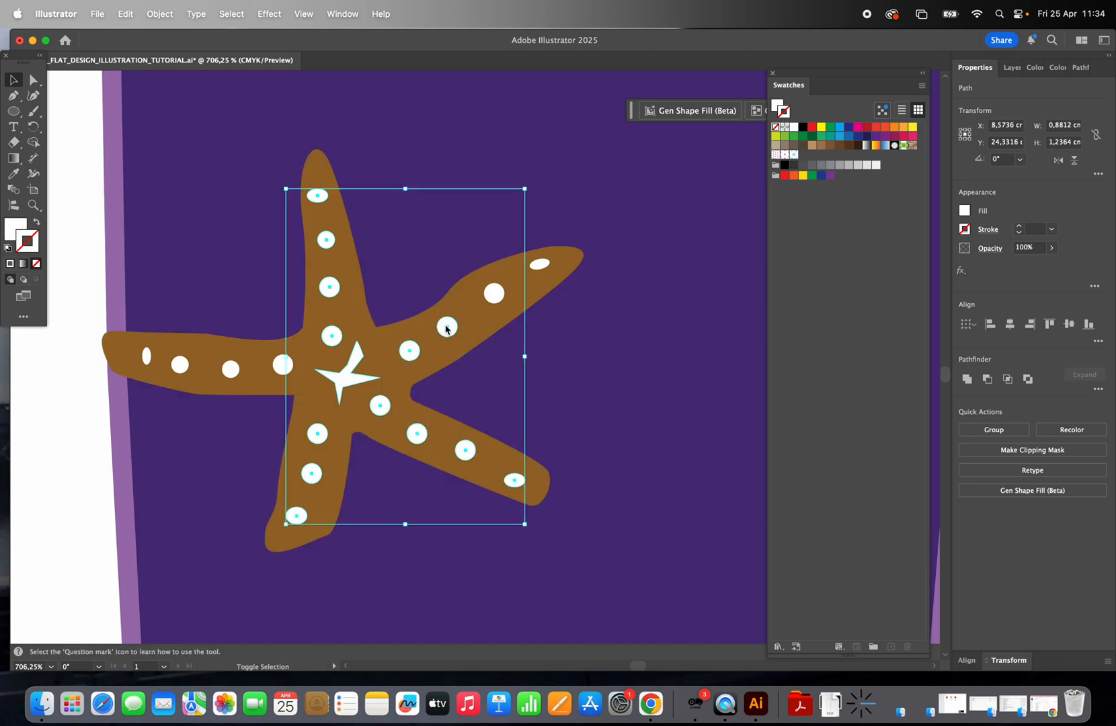
shift+click(494, 294)
shift+click(538, 263)
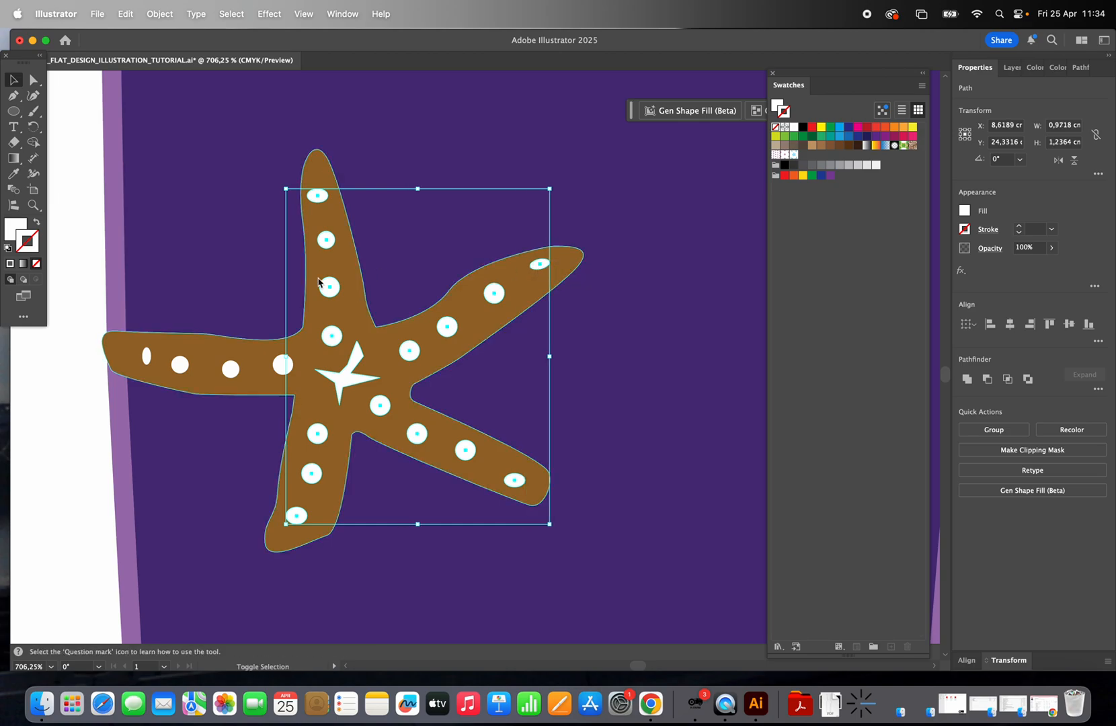
shift+click(230, 369)
shift+click(179, 365)
shift+click(147, 357)
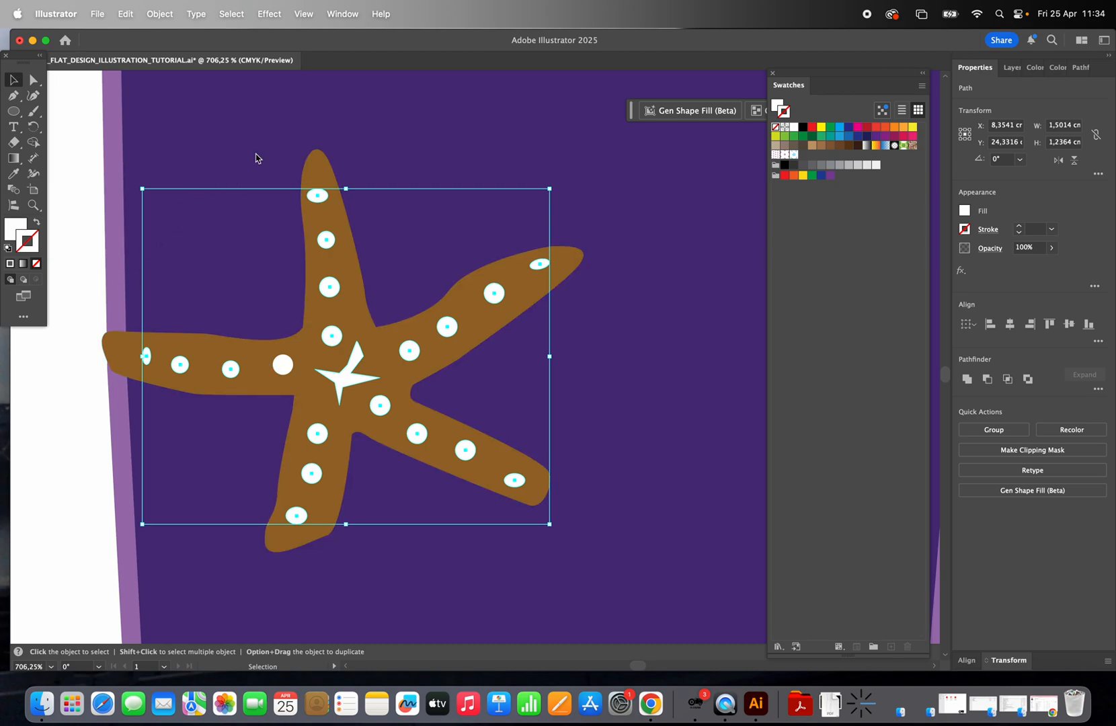
click(159, 14)
click(174, 105)
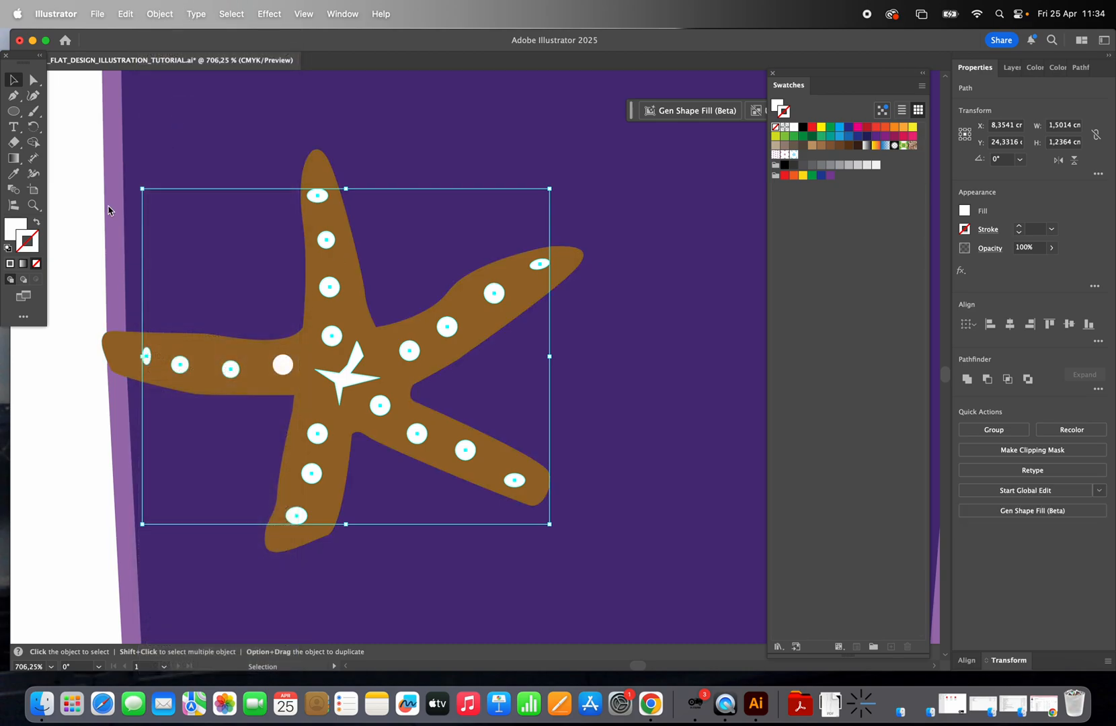
- Fill the grouped dots and central star with orange e58525 and deselect them
double_click(9, 233)
click(327, 339)
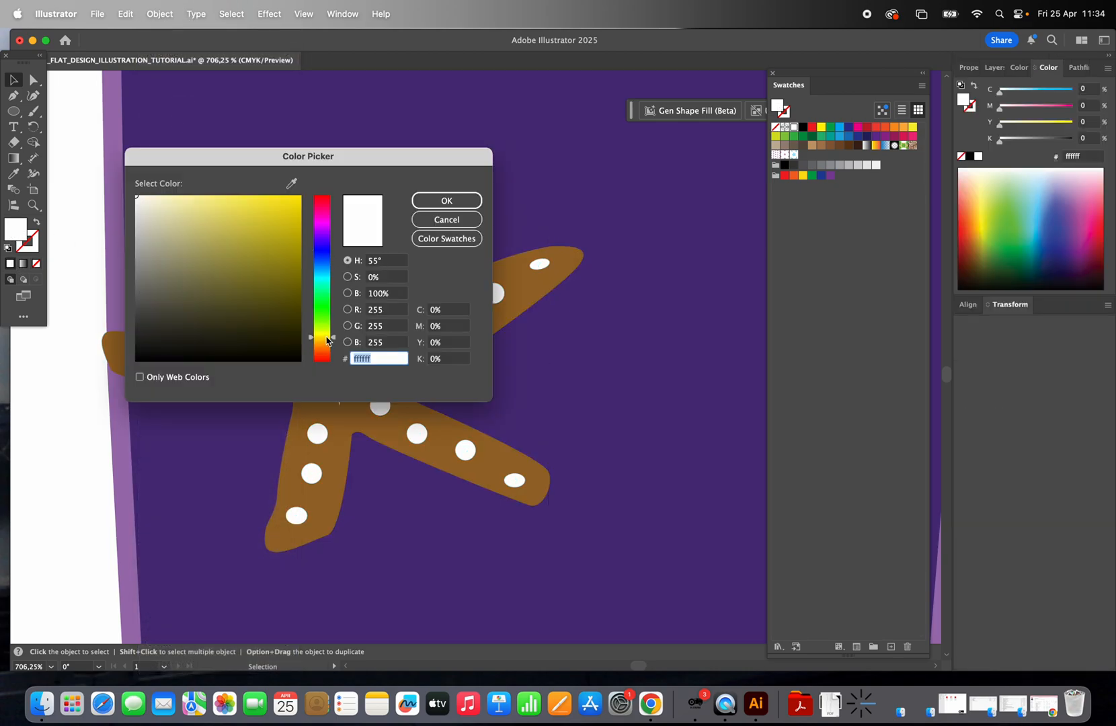
click(274, 211)
drag(338, 343, 337, 346)
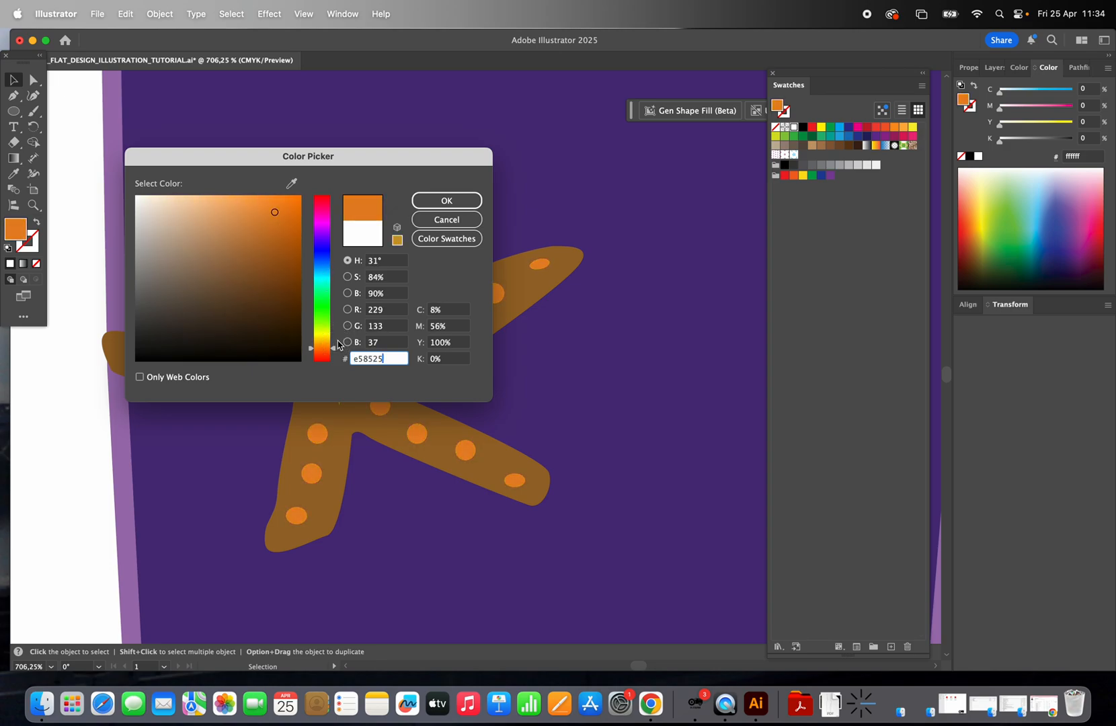
click(445, 201)
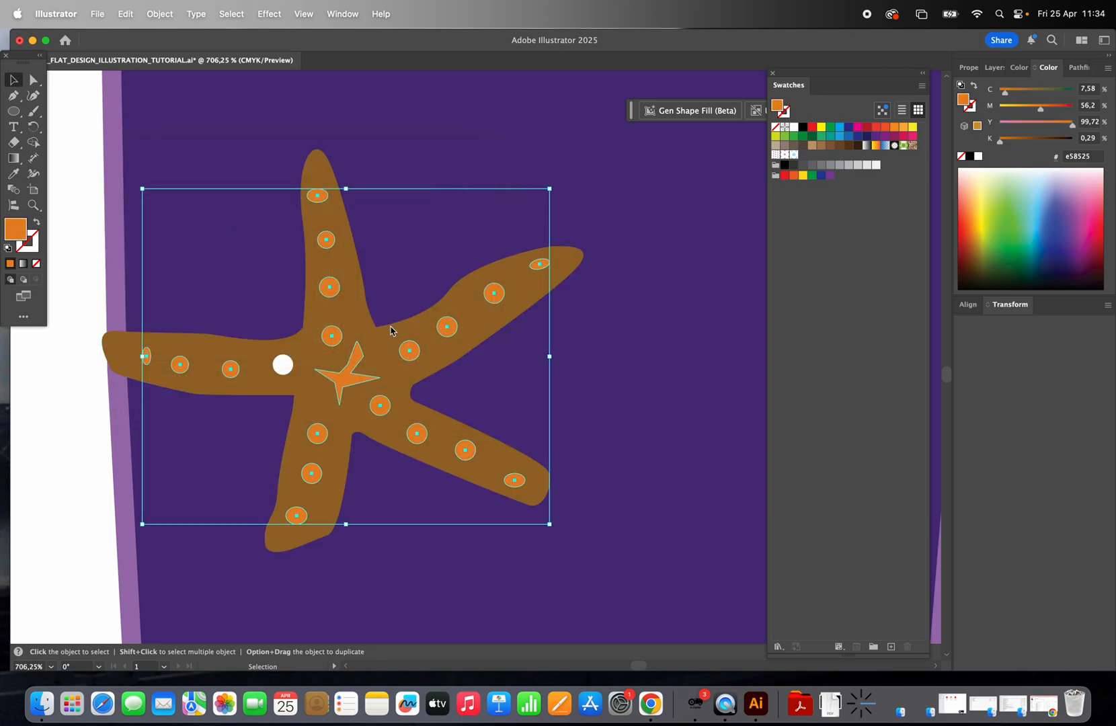
click(112, 304)
click(33, 79)
click(275, 364)
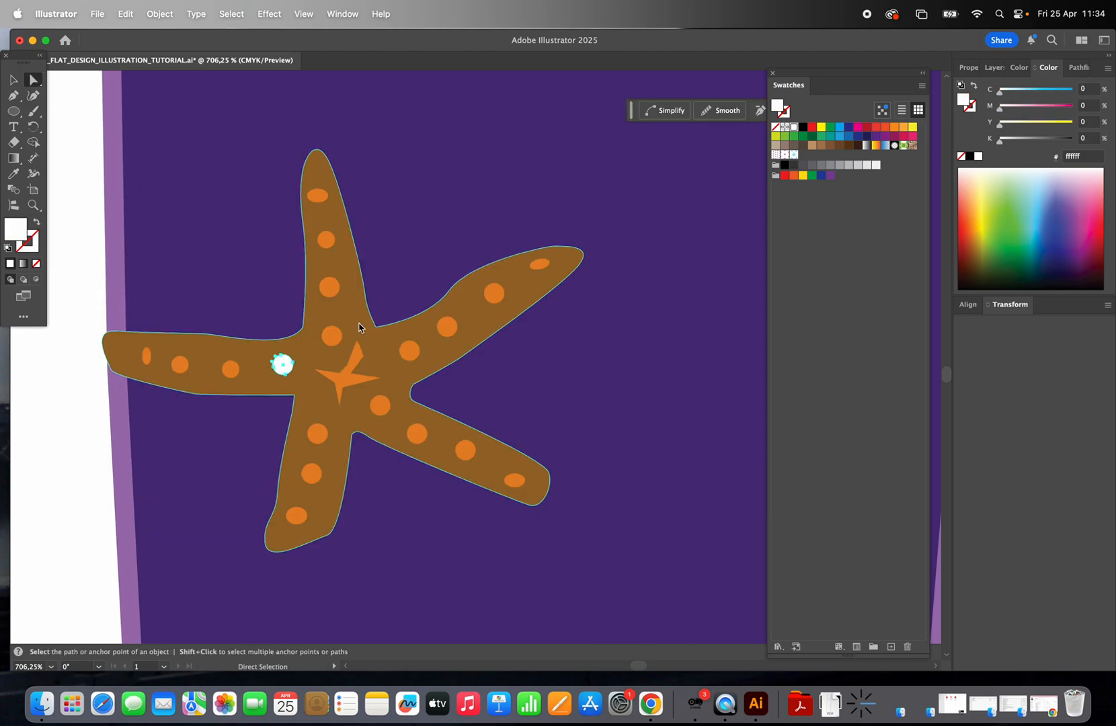
click(333, 336)
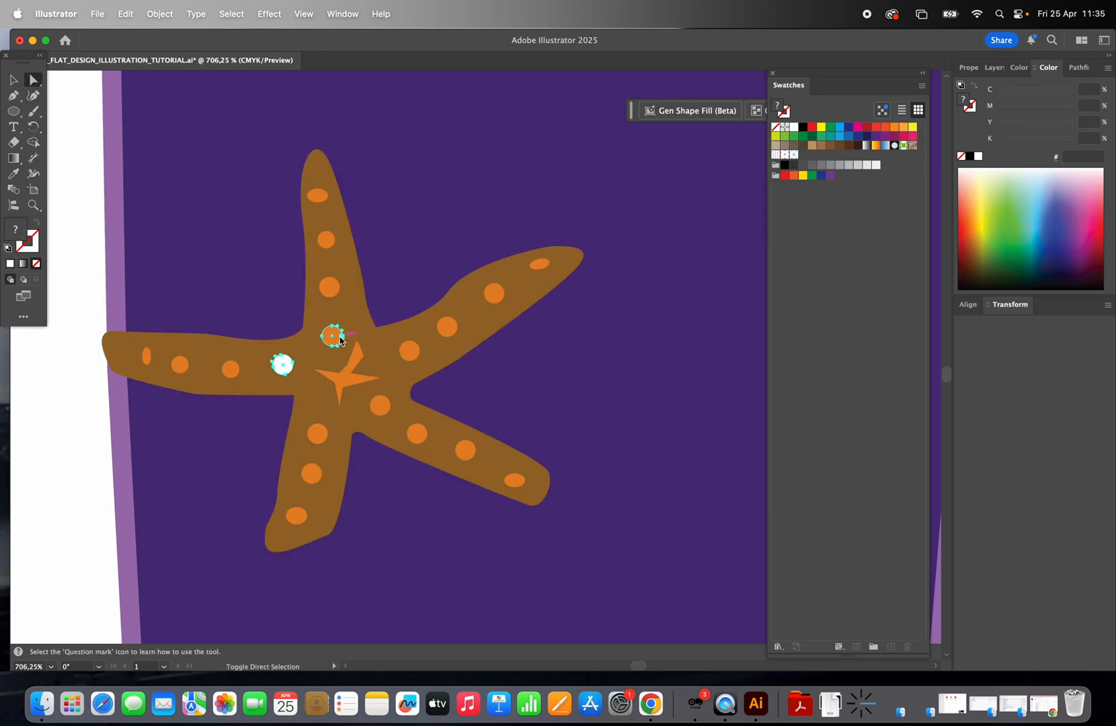
click(86, 116)
- Recolor the remaining white dot on the left arm by sampling the orange of a neighboring dot with the Eyedropper
click(14, 80)
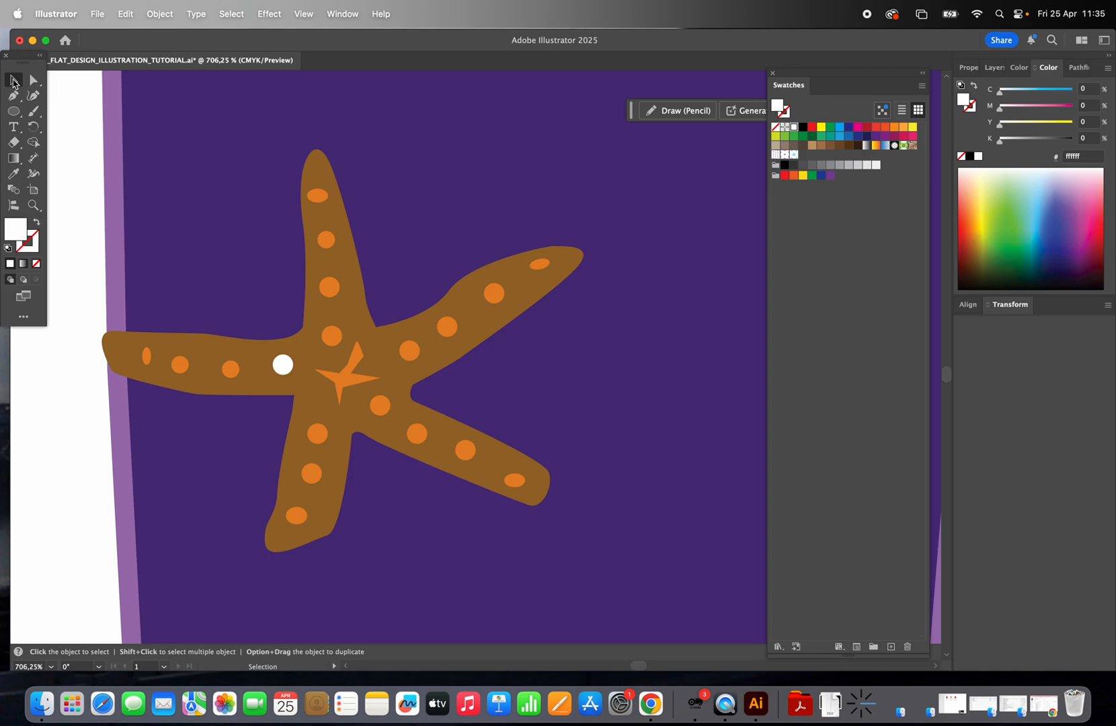
click(282, 367)
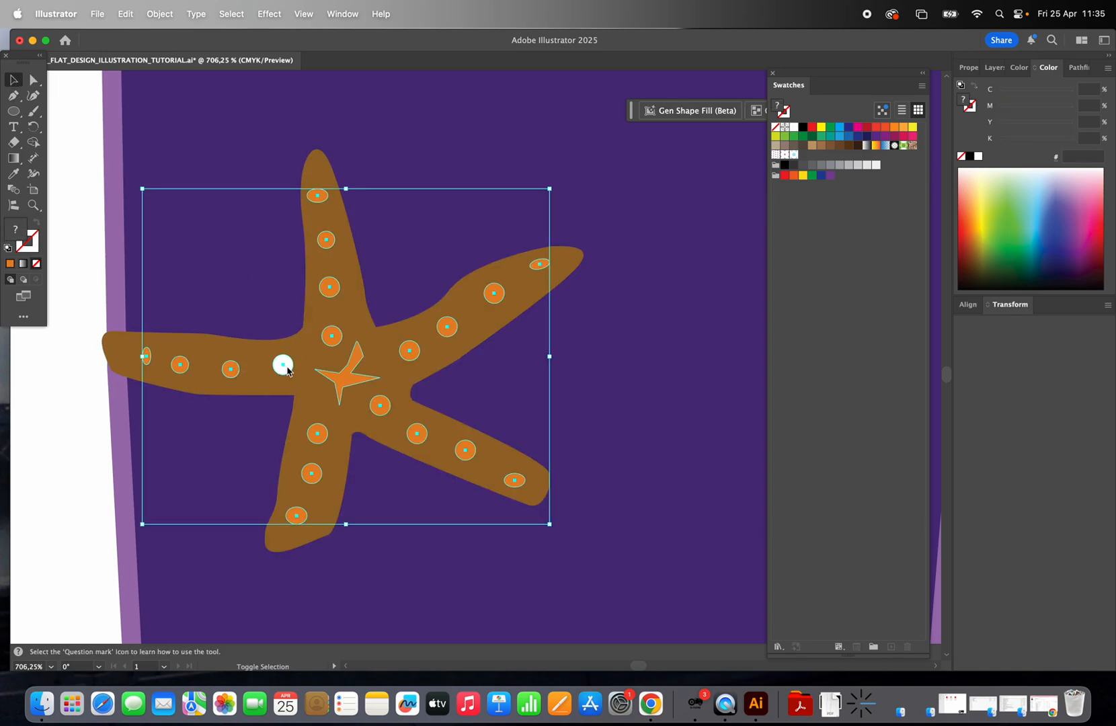
click(161, 14)
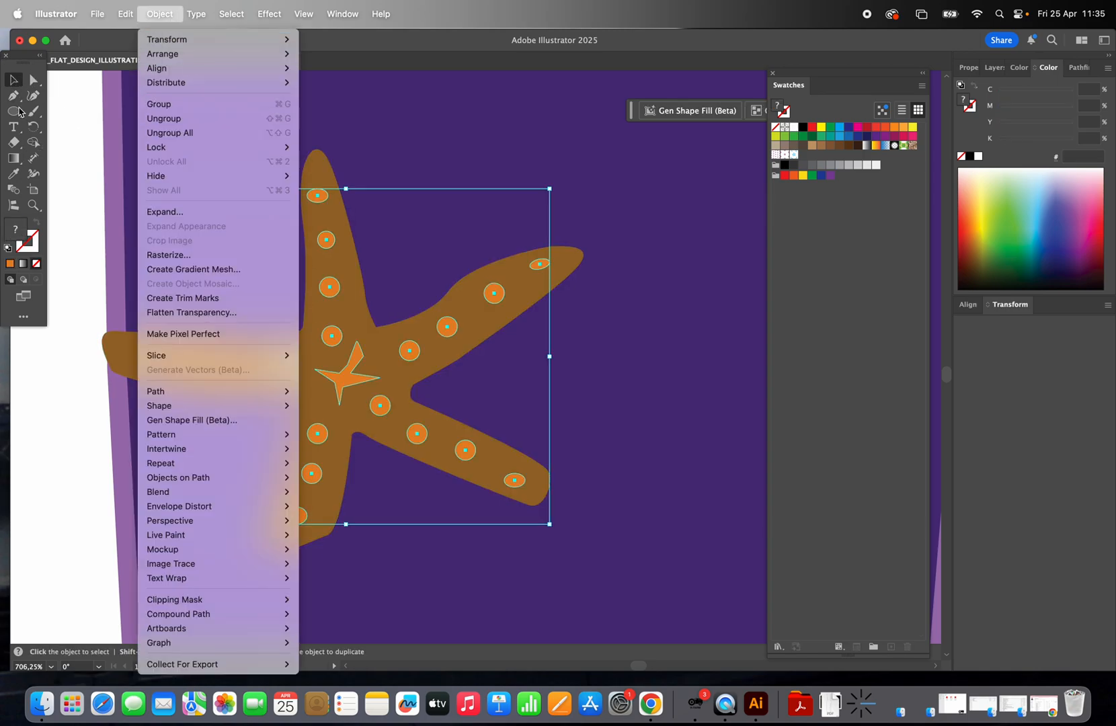
click(19, 111)
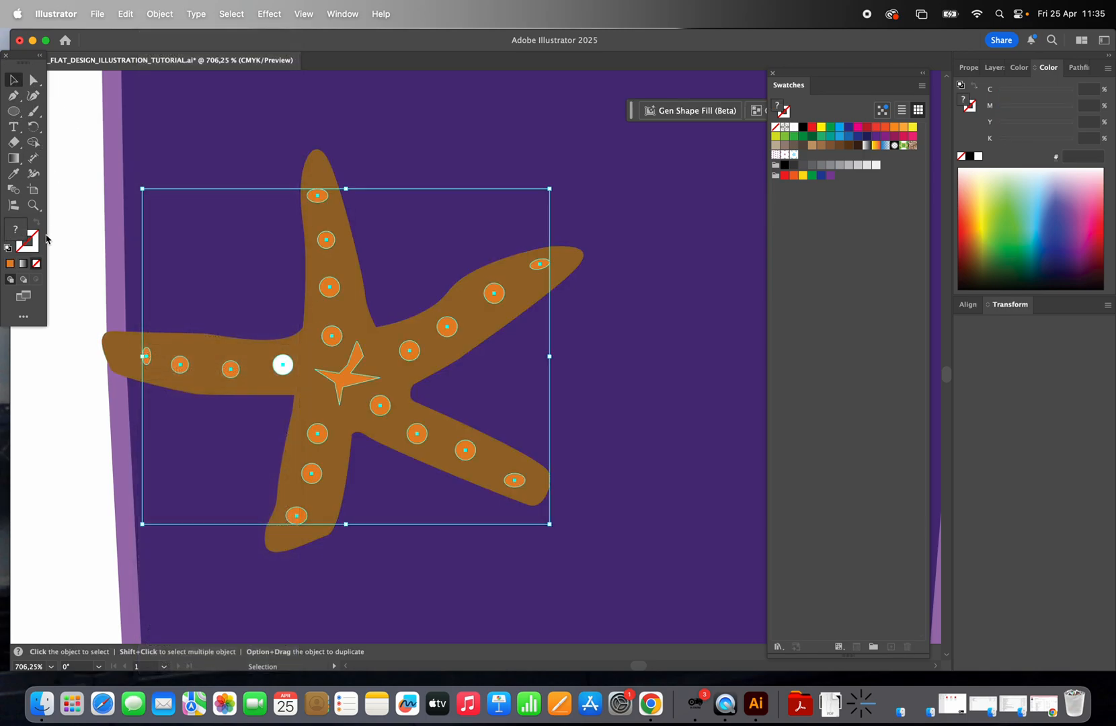
click(15, 174)
click(341, 330)
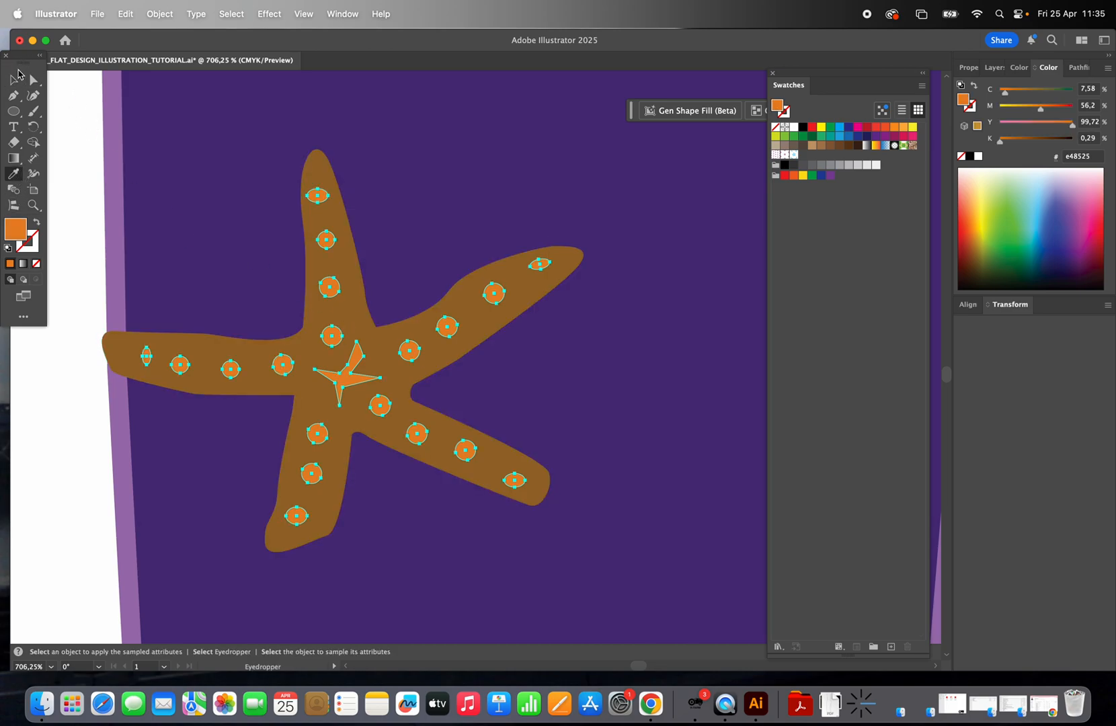
click(14, 79)
click(128, 168)
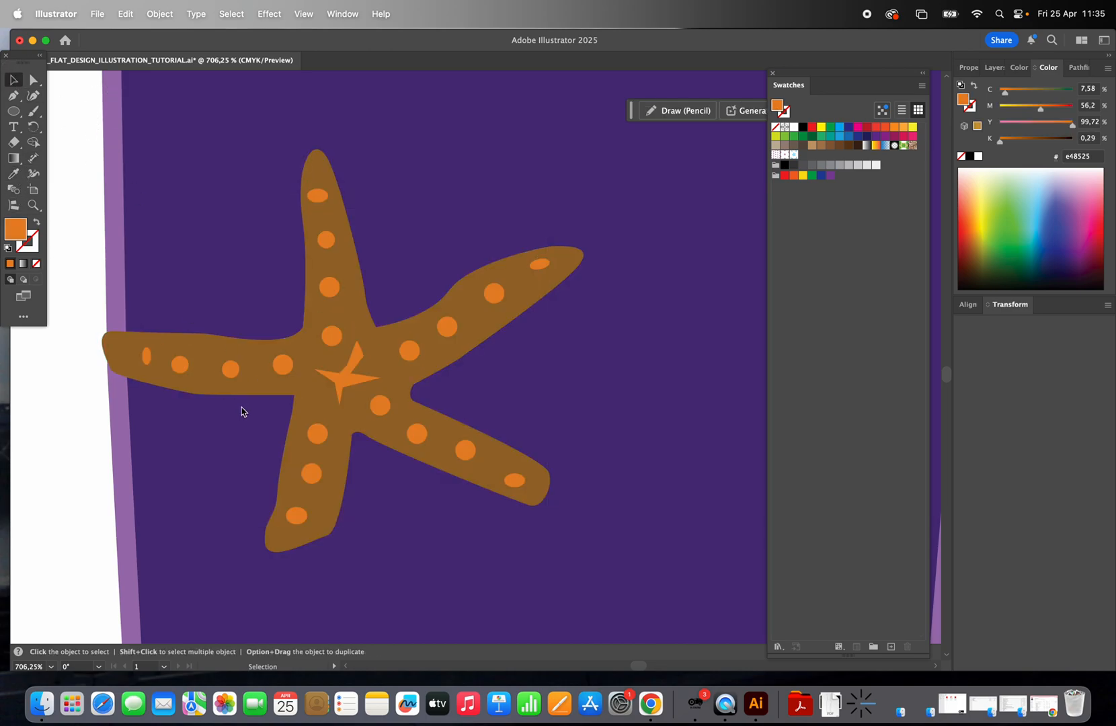
- Group the innermost left-arm dot with the other orange dots and the central star, then deselect
click(281, 366)
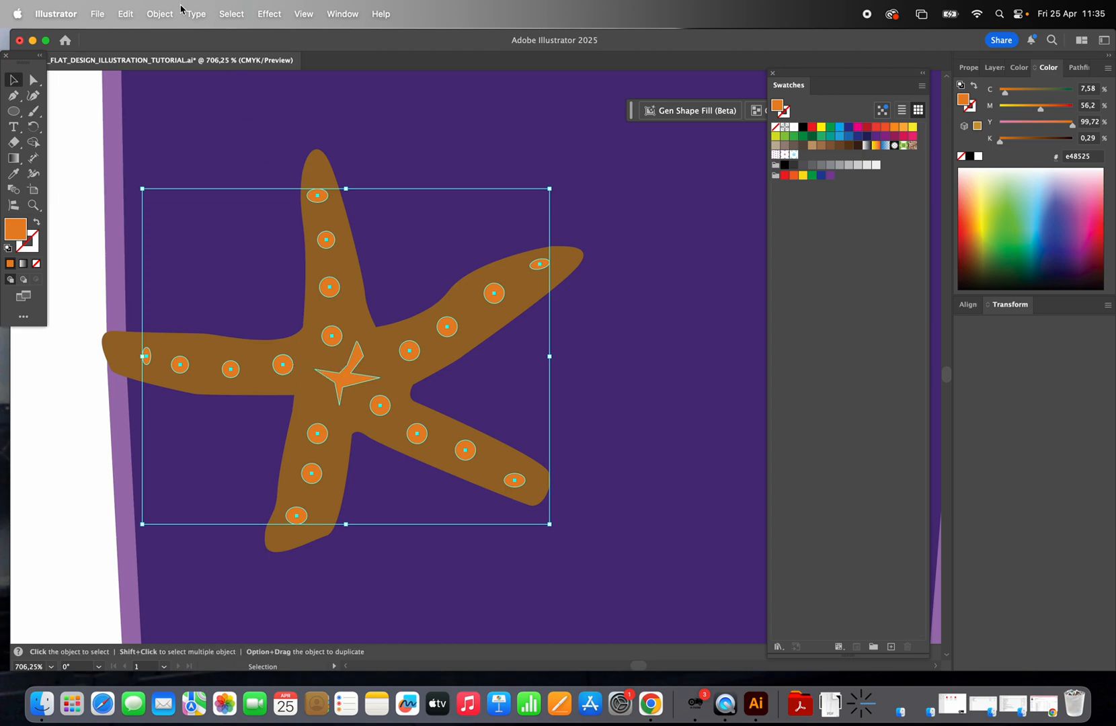
click(160, 14)
click(212, 105)
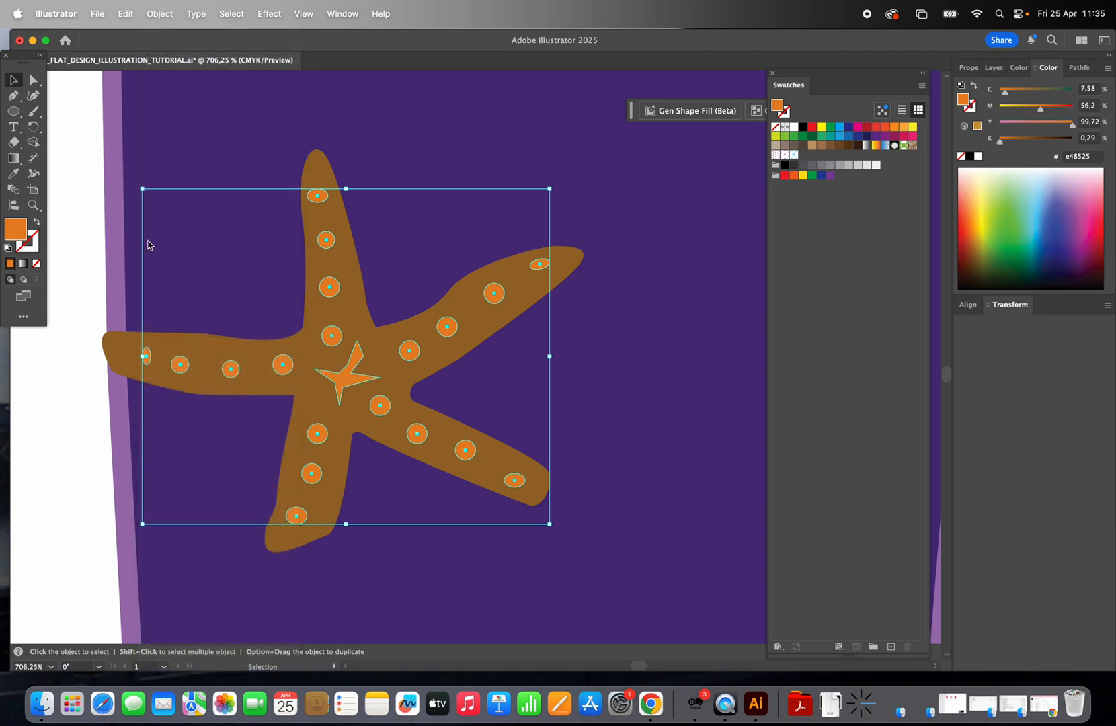
click(95, 261)
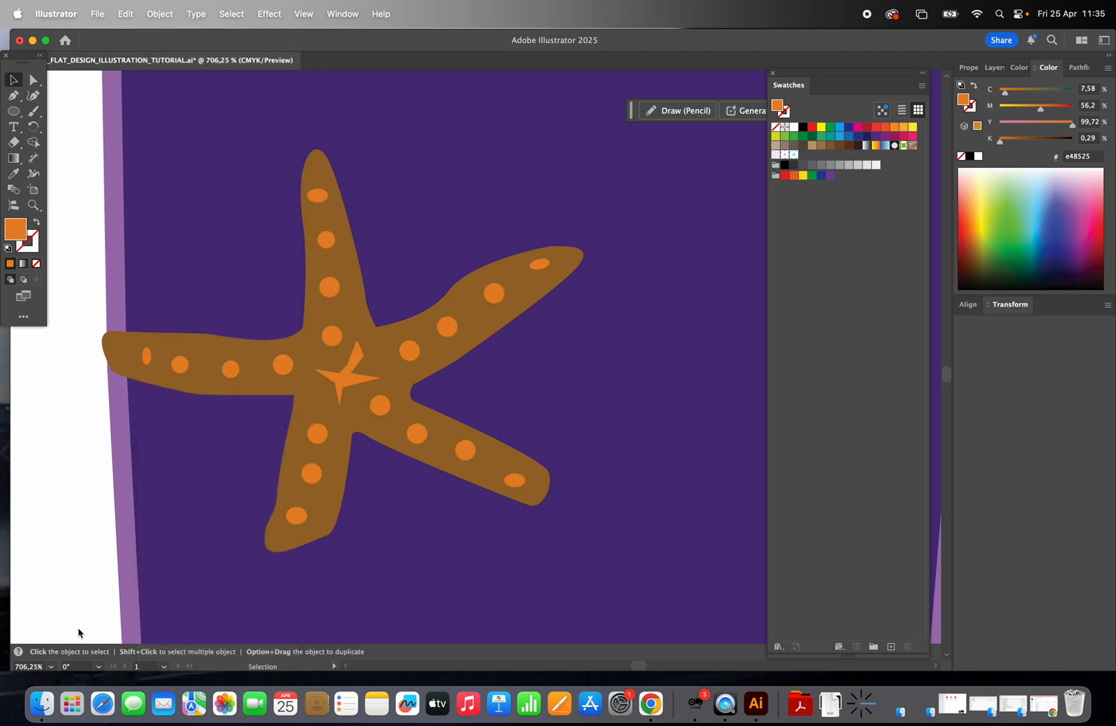
- Group the brown starfish body with its orange dots and central star, keeping it in its original position
click(52, 666)
click(112, 632)
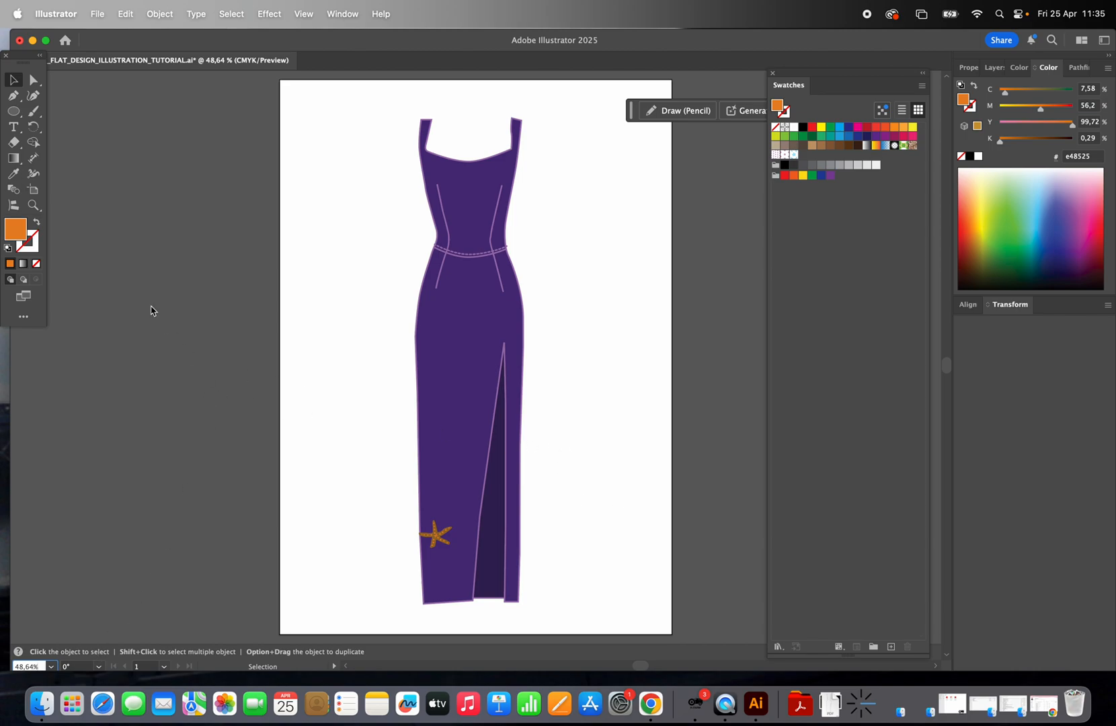
click(33, 205)
click(491, 514)
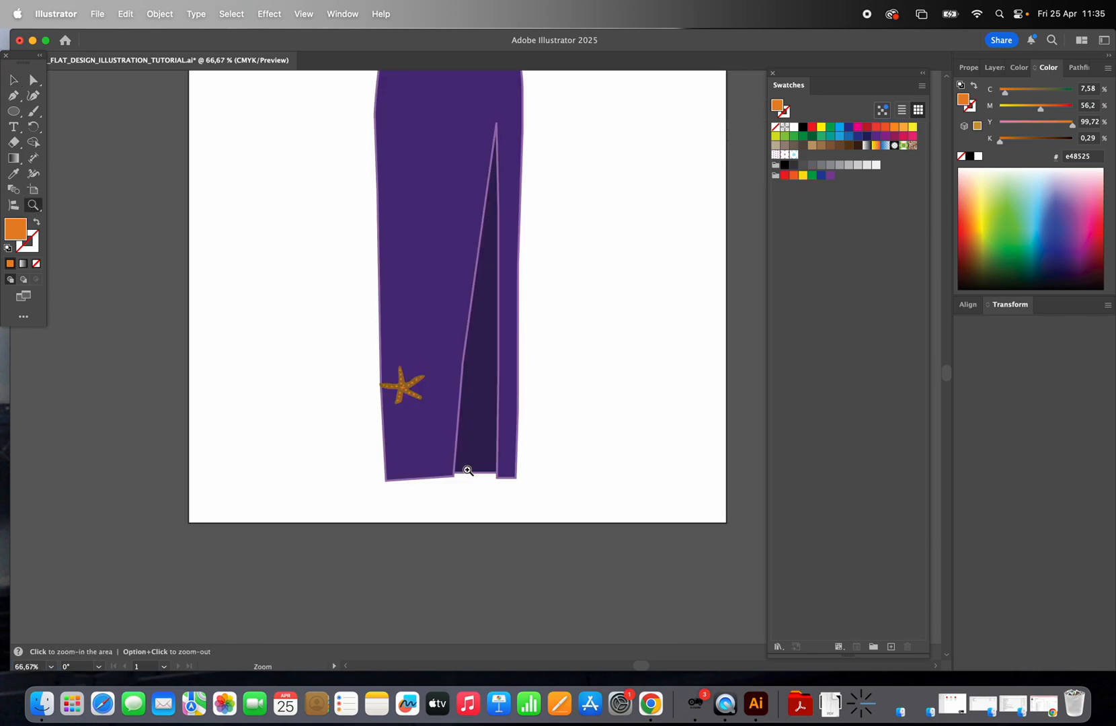
click(470, 397)
click(458, 273)
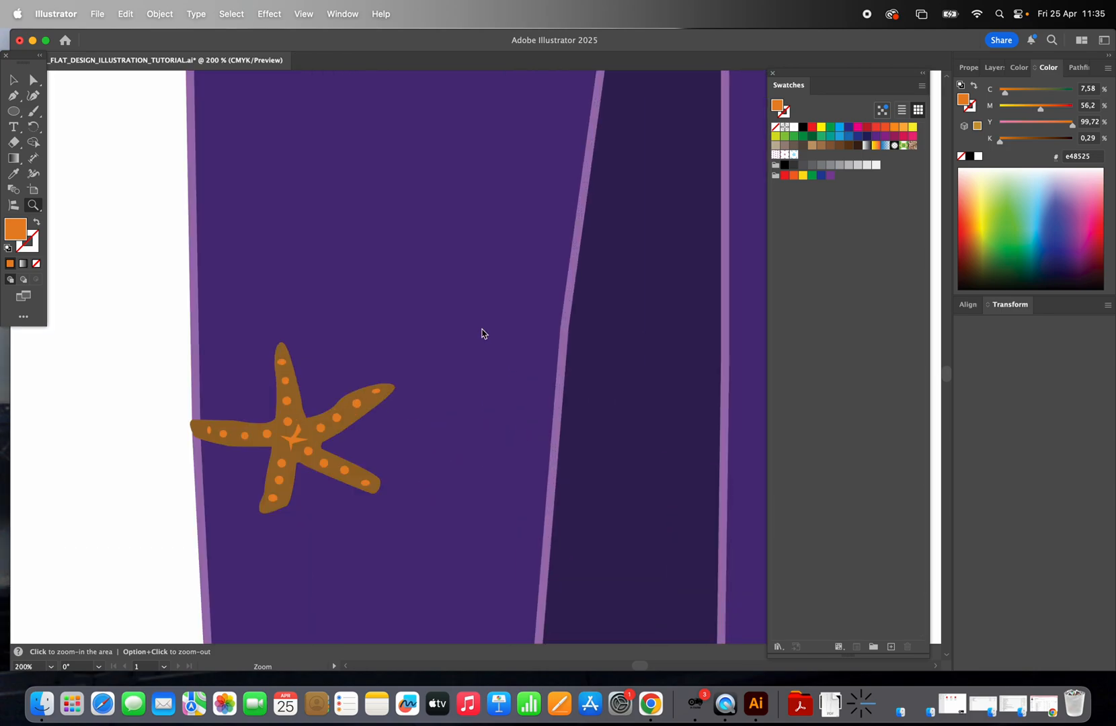
click(16, 81)
click(320, 429)
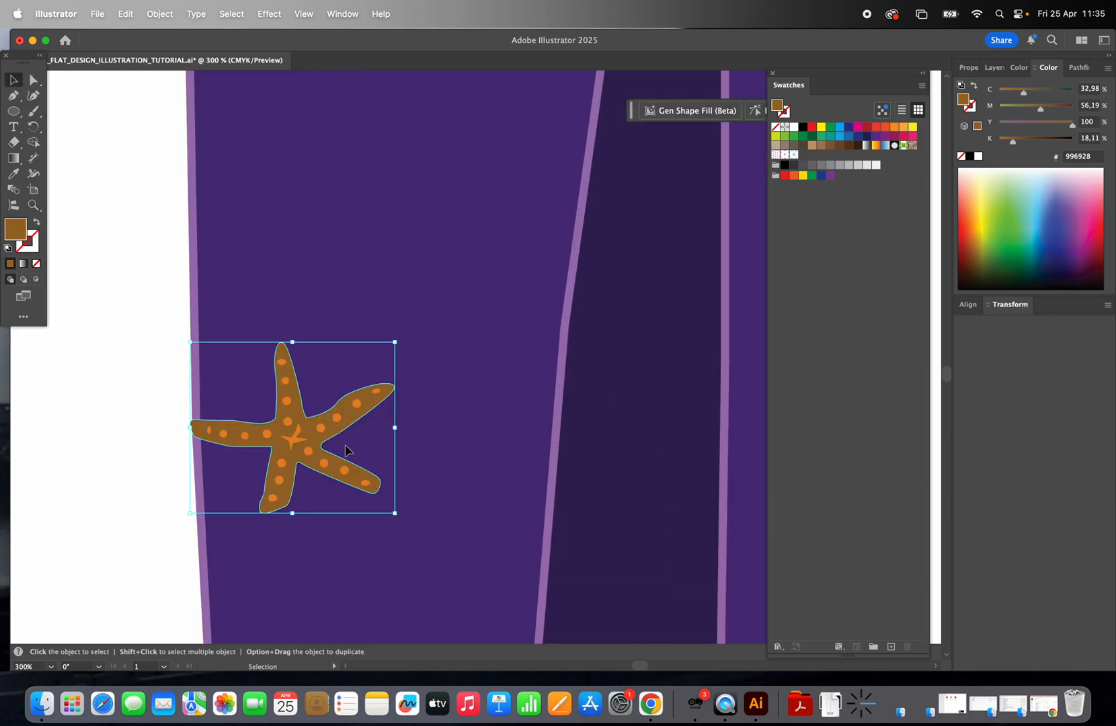
drag(320, 429, 355, 441)
key(super+z)
shift+click(287, 402)
click(165, 15)
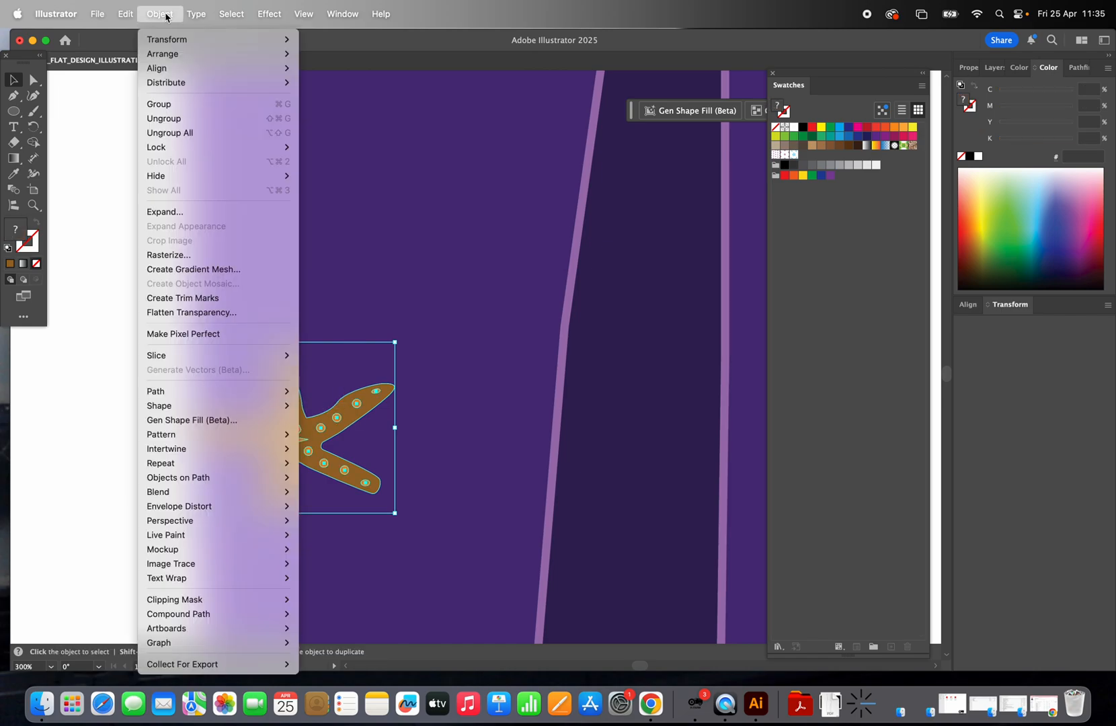
click(201, 104)
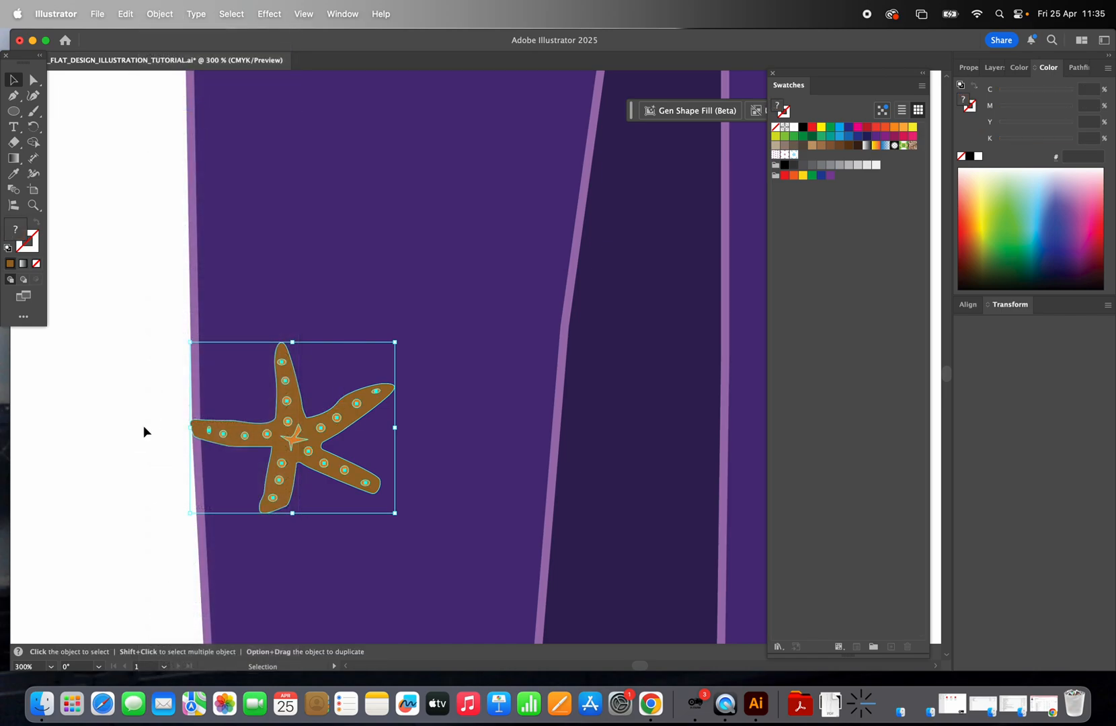
- Duplicate the grouped starfish twice on the skirt, placing one copy above the original and one to its right
key(a)
drag(304, 441, 406, 253)
key(v)
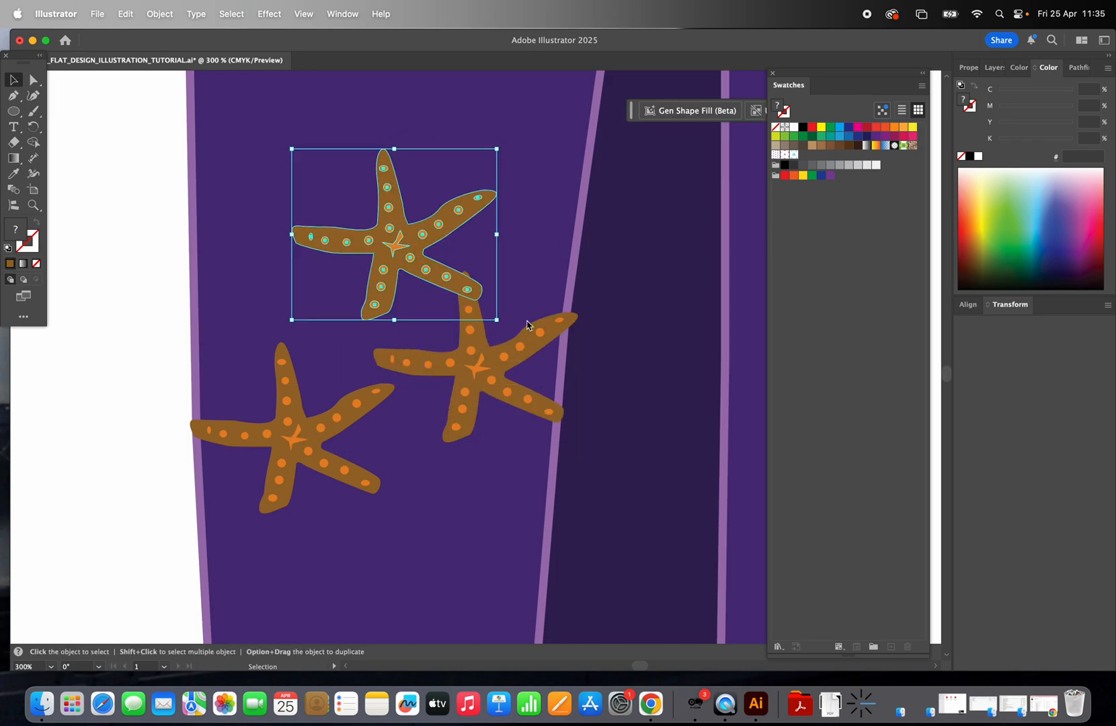
- Move the right-hand starfish copy below the original toward the dress hem and rotate it clockwise
drag(508, 378, 449, 588)
scroll(493, 428, down, 10)
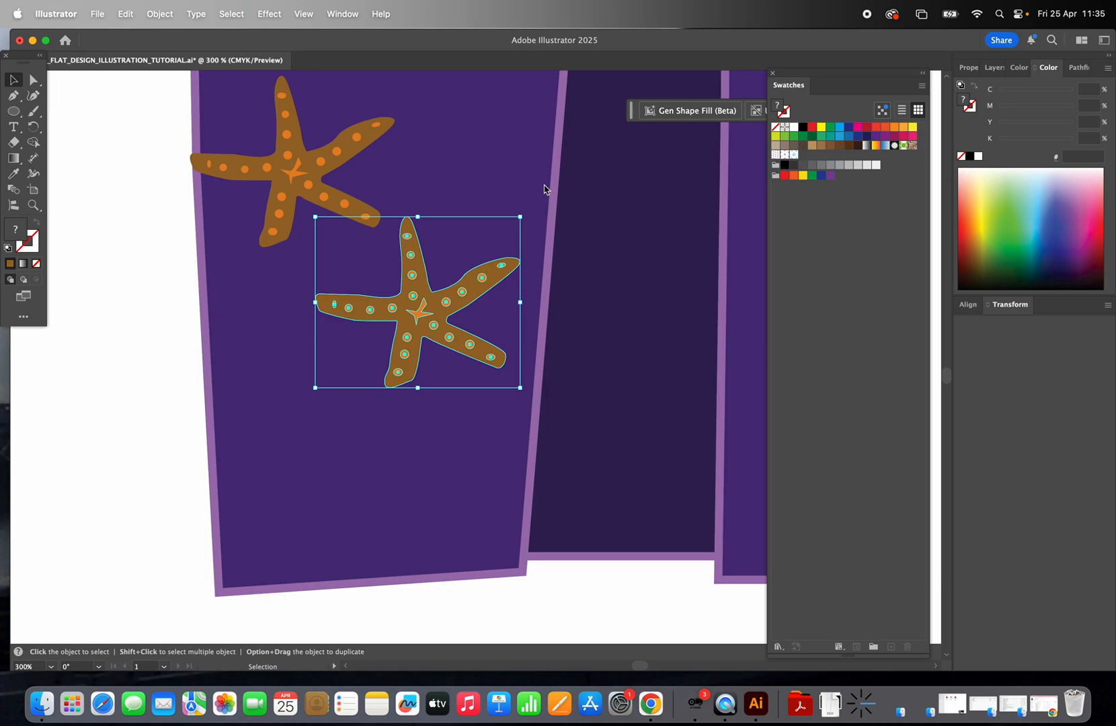
drag(523, 214, 525, 307)
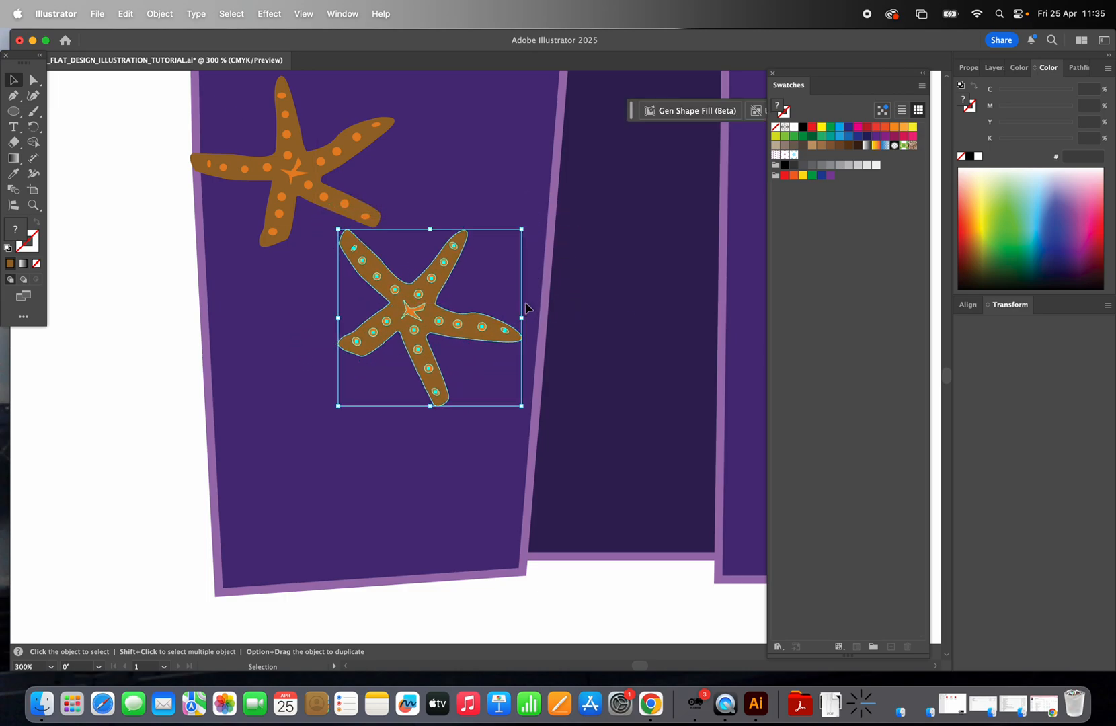
drag(465, 328, 460, 371)
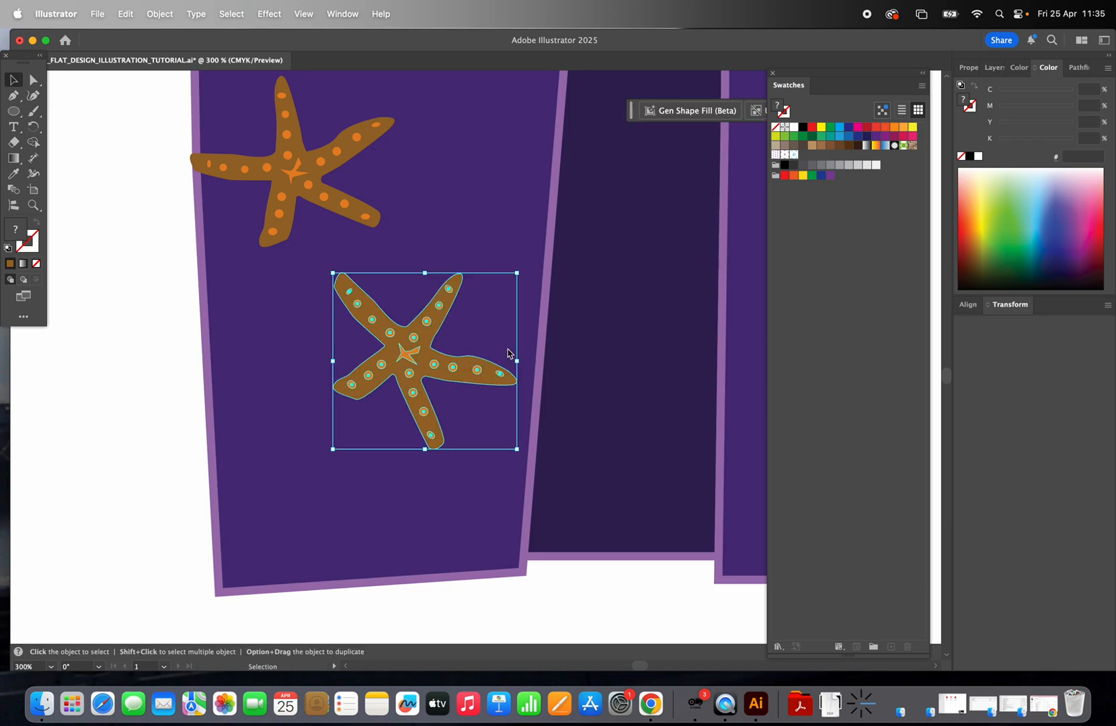
- Rotate the upper starfish copy clockwise and reposition it closer to the skirt slit
scroll(503, 347, up, 1)
scroll(501, 345, up, 3)
scroll(448, 201, up, 1)
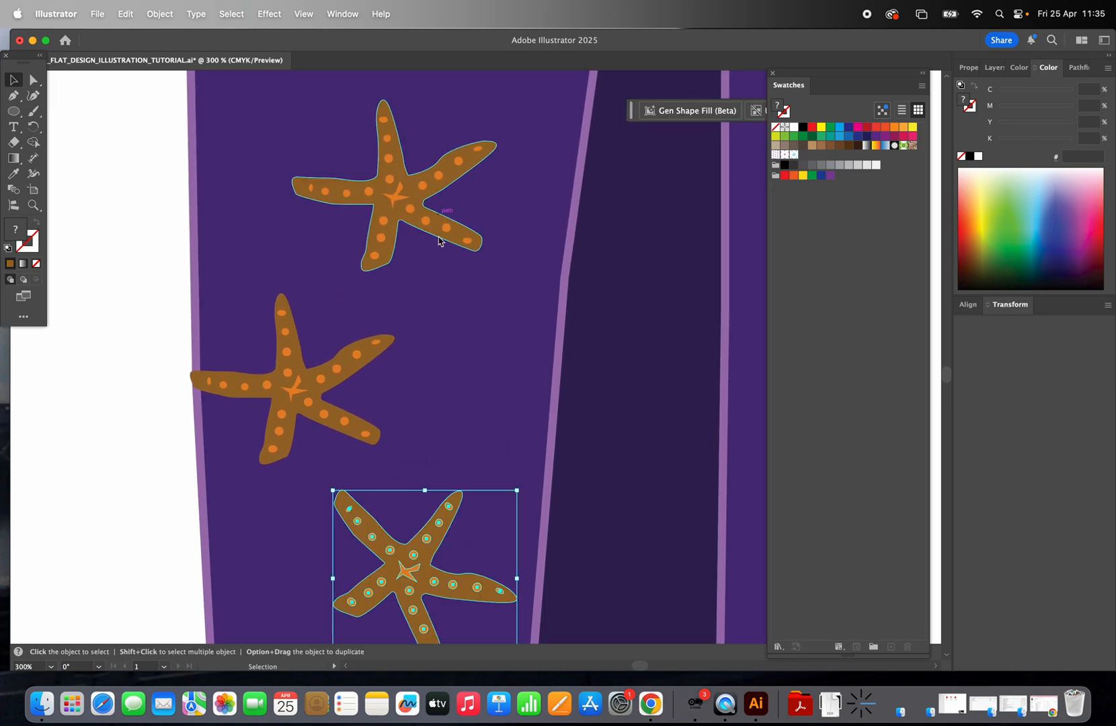
mouse_move(452, 257)
mouse_down()
mouse_move(464, 281)
mouse_move(480, 279)
mouse_move(454, 272)
mouse_up()
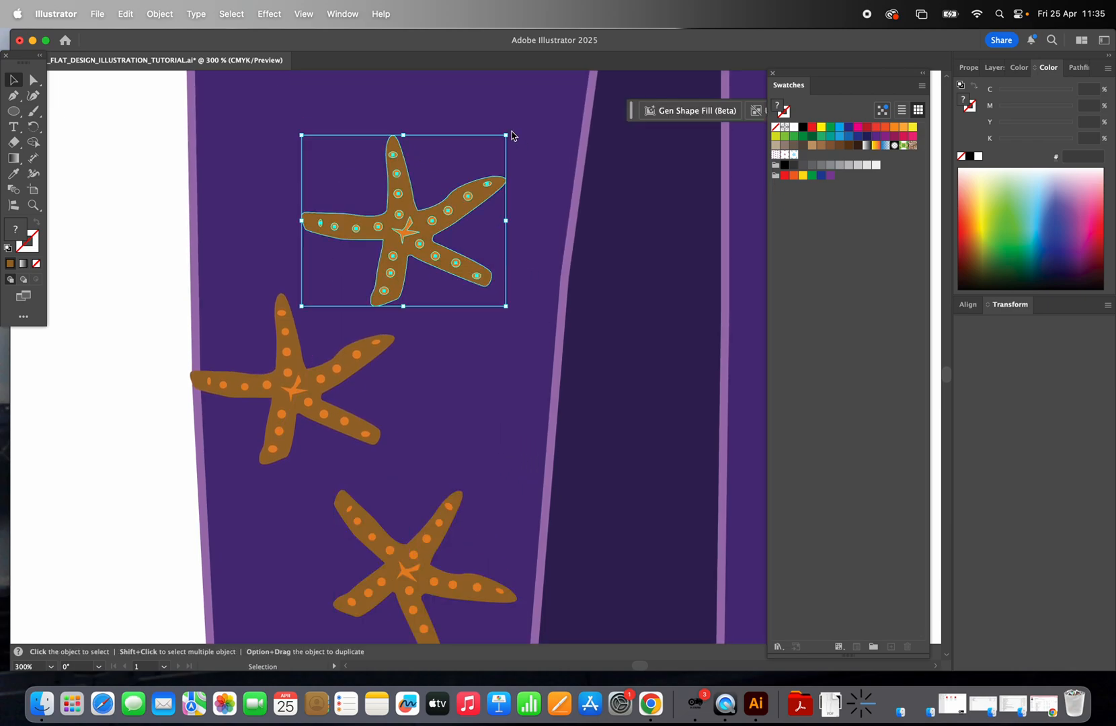
drag(512, 136, 544, 224)
drag(469, 240, 494, 228)
scroll(343, 249, down, 5)
key(z)
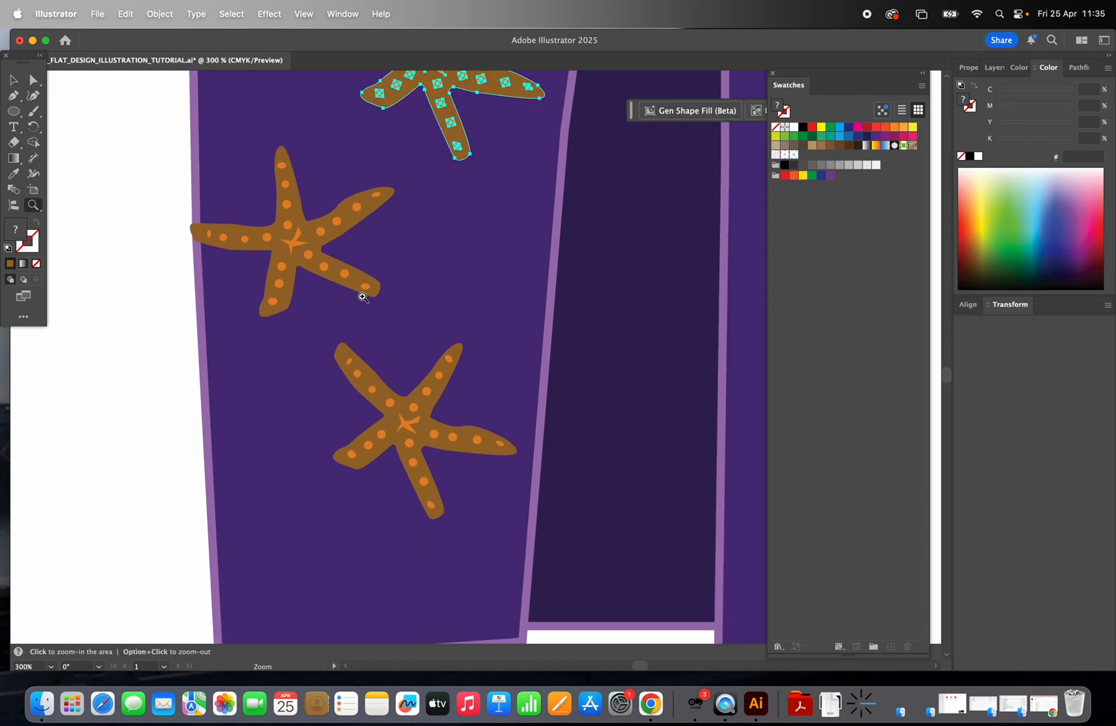
- Draw the wavy left edge of a brown seaweed strand with the Pen tool, from the skirt hem up past the top starfish
alt+click(517, 340)
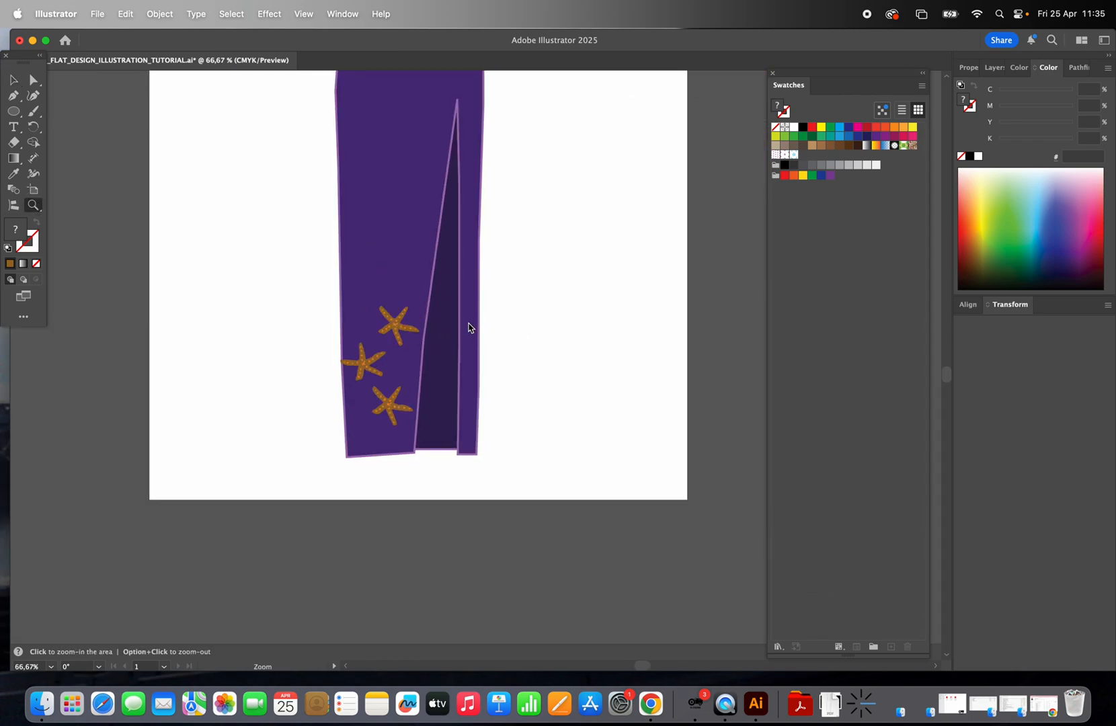
click(468, 328)
click(473, 353)
click(14, 81)
scroll(136, 202, down, 3)
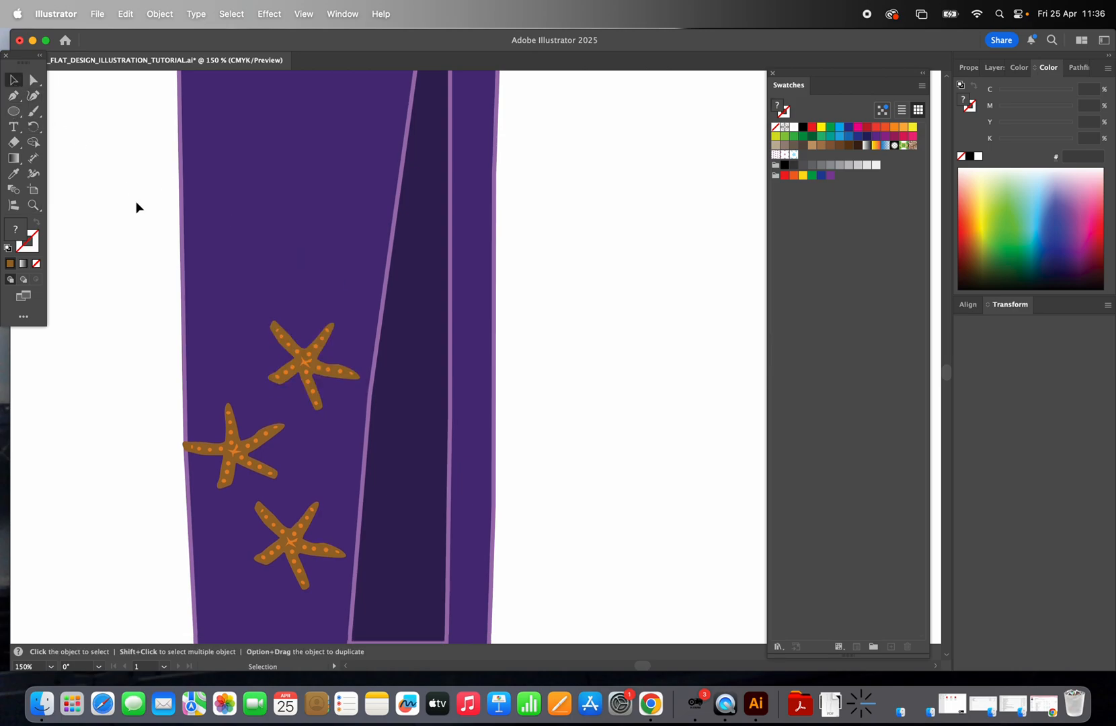
click(129, 270)
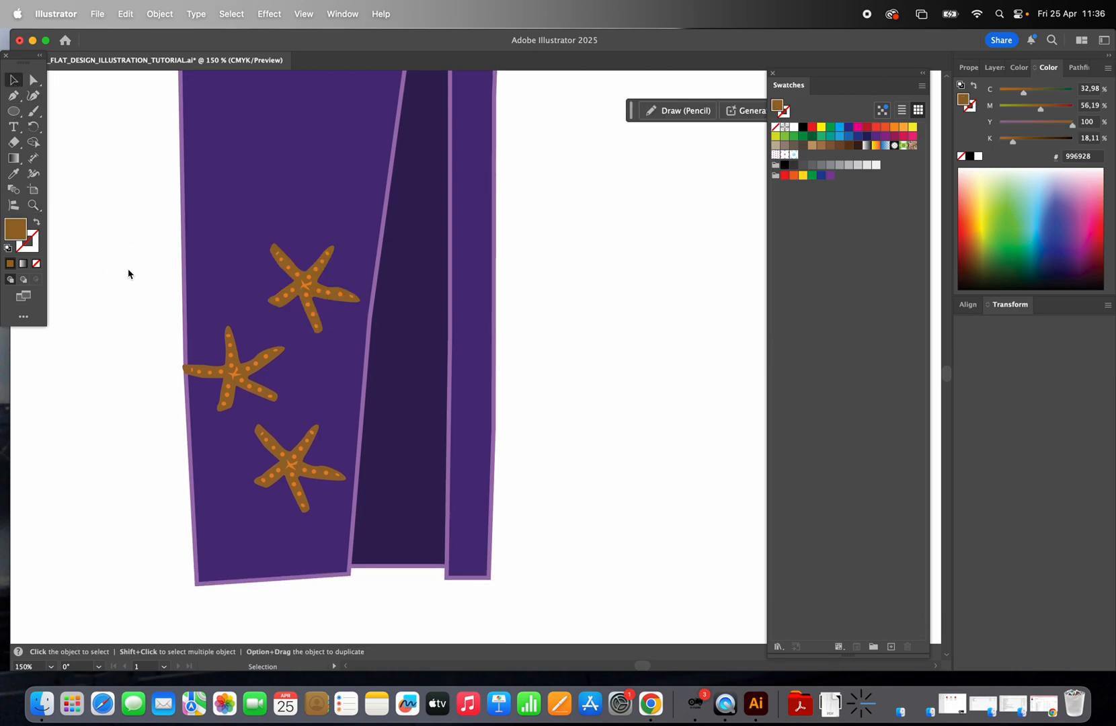
click(14, 98)
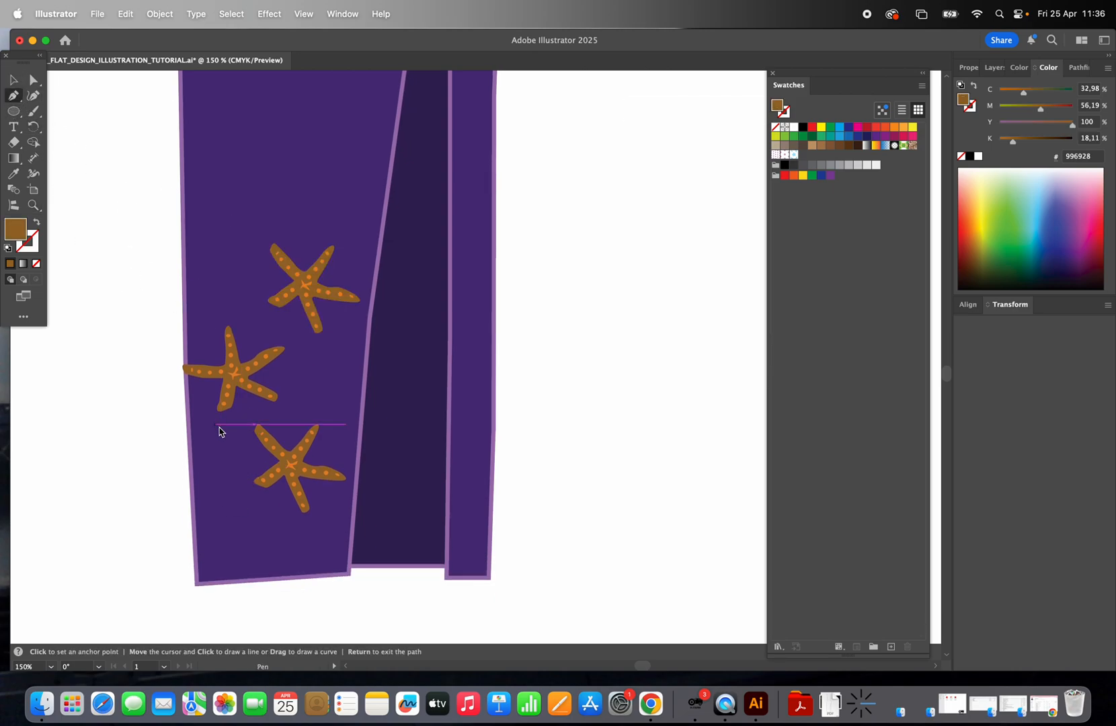
click(265, 573)
drag(262, 544, 254, 515)
click(254, 480)
drag(250, 449, 262, 392)
key(super+z)
drag(268, 298, 259, 291)
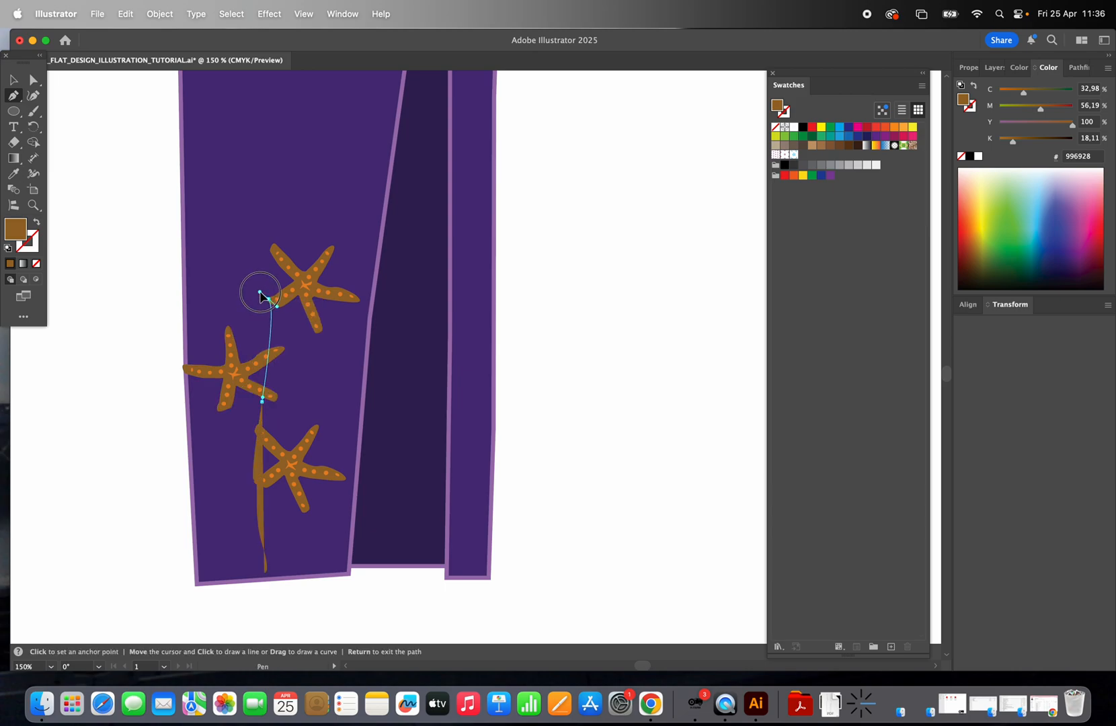
click(253, 226)
click(263, 148)
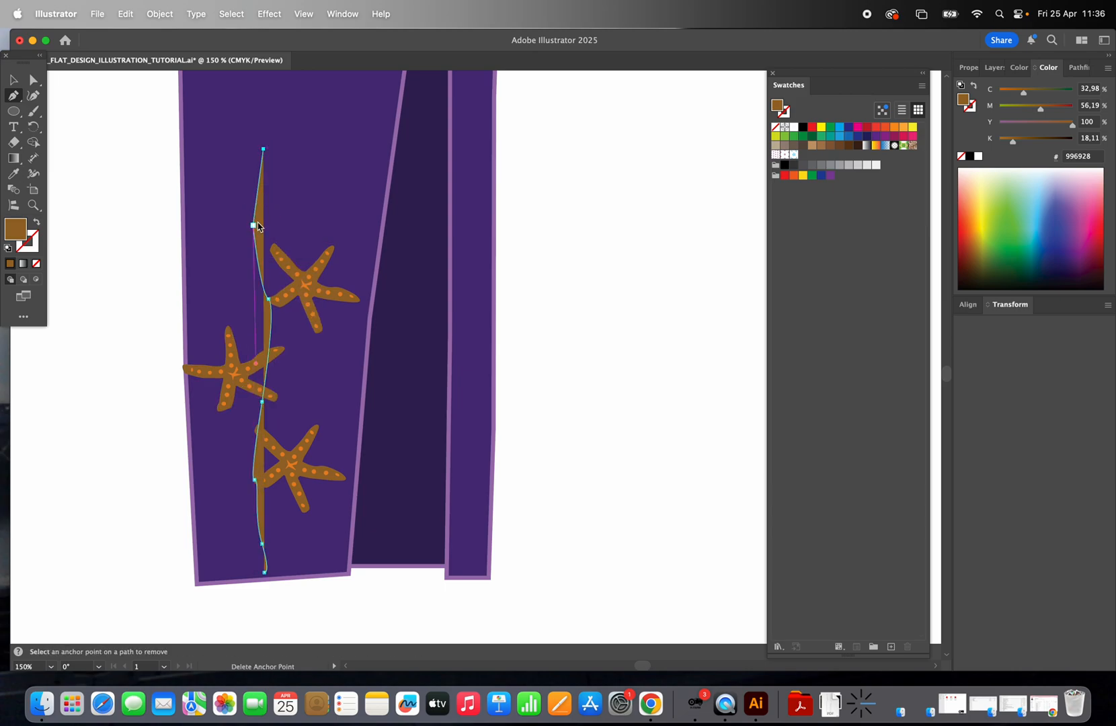
- Trace the strand's right edge back down to the hem with the Pen tool, closing it into a thin wavy shape
drag(259, 224, 261, 234)
drag(279, 337, 275, 366)
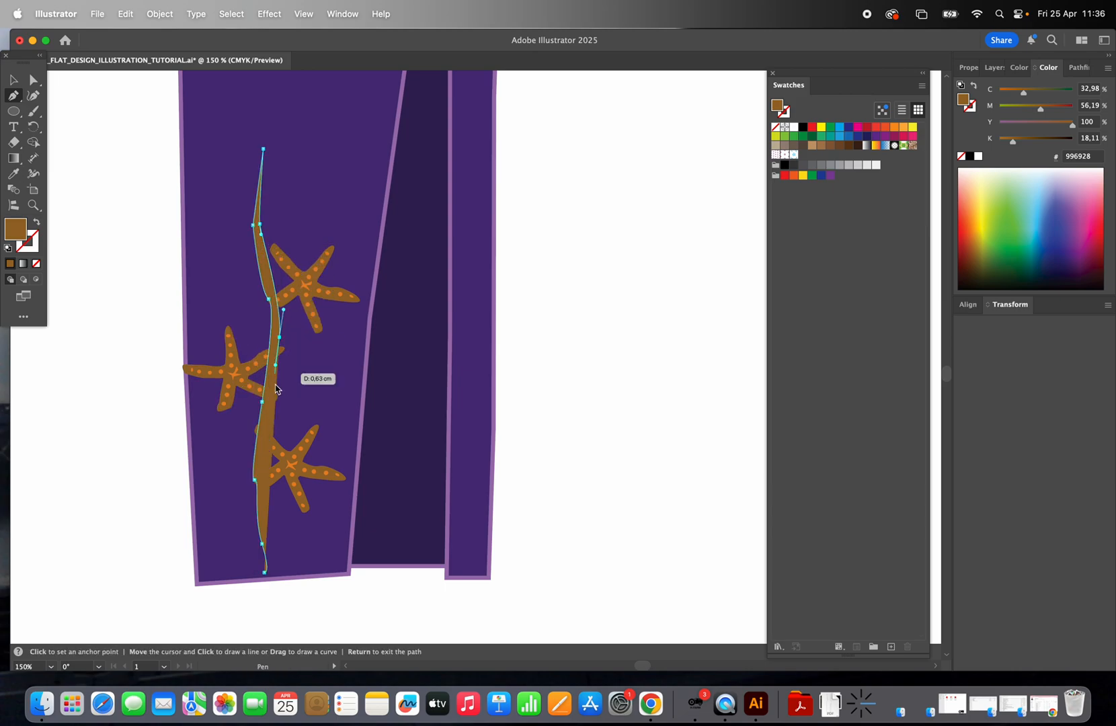
drag(263, 474, 262, 481)
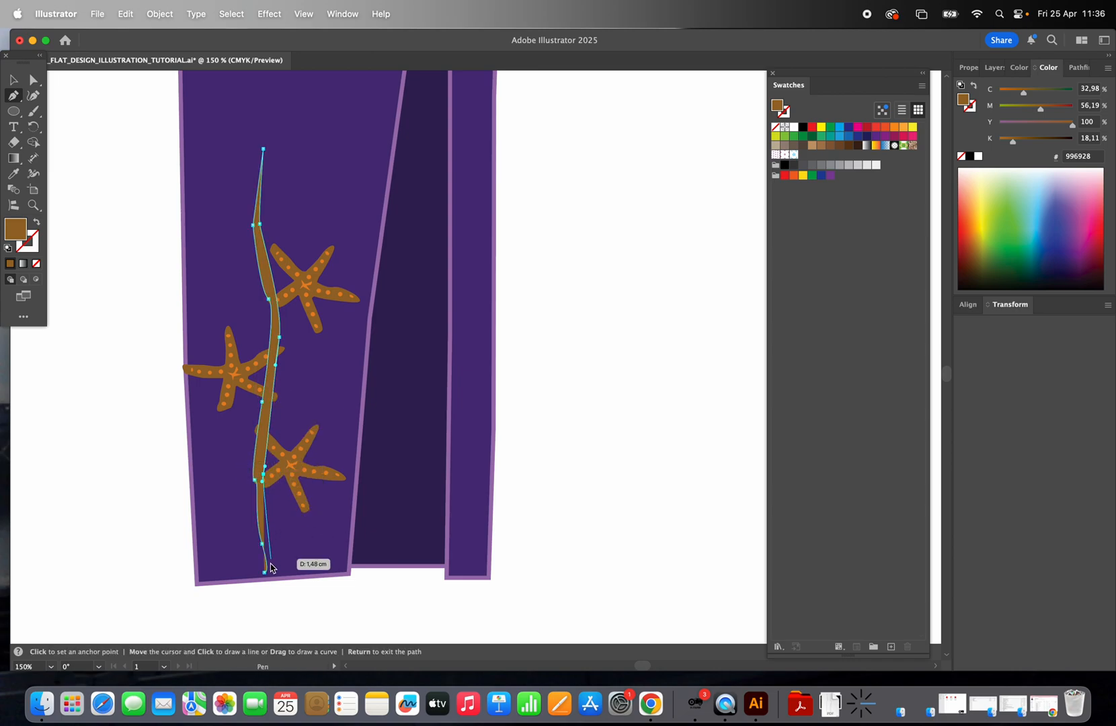
drag(265, 573, 258, 590)
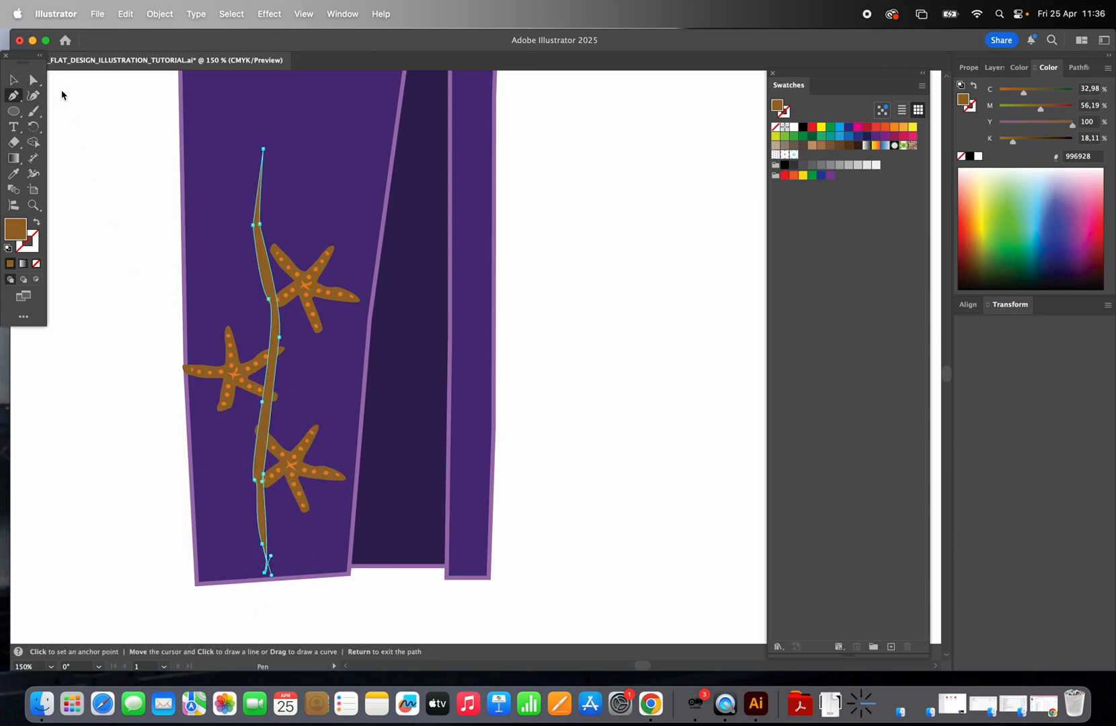
click(13, 80)
click(107, 124)
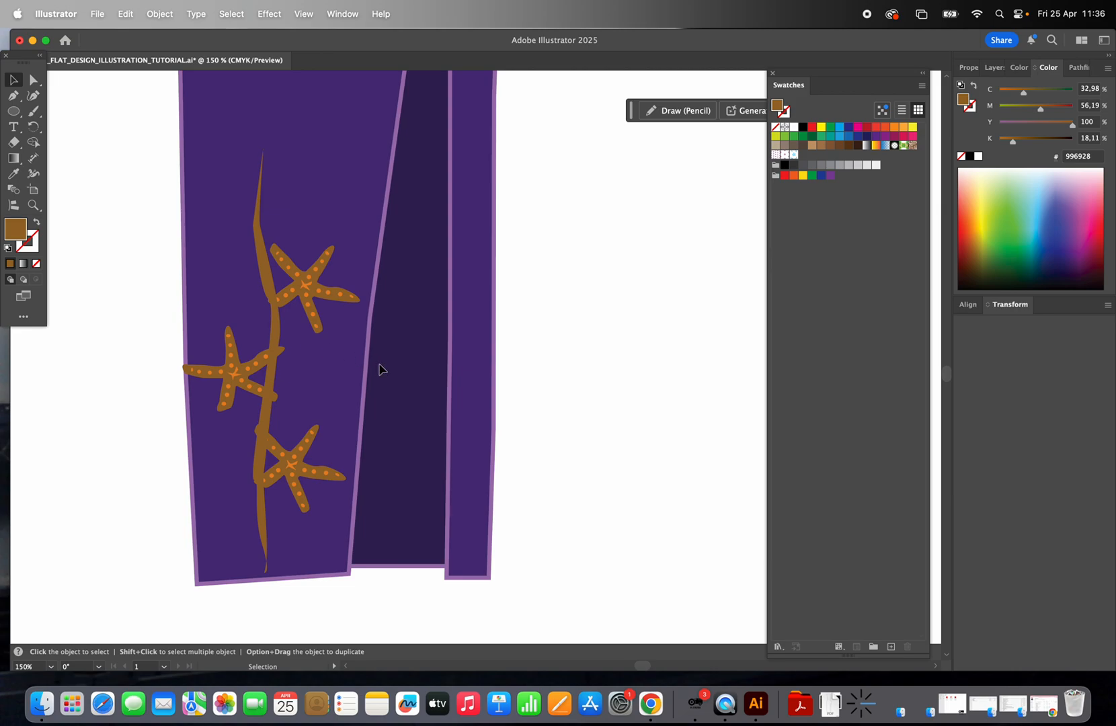
- Bring the top starfish group to the front so it overlaps the brown strand
click(307, 293)
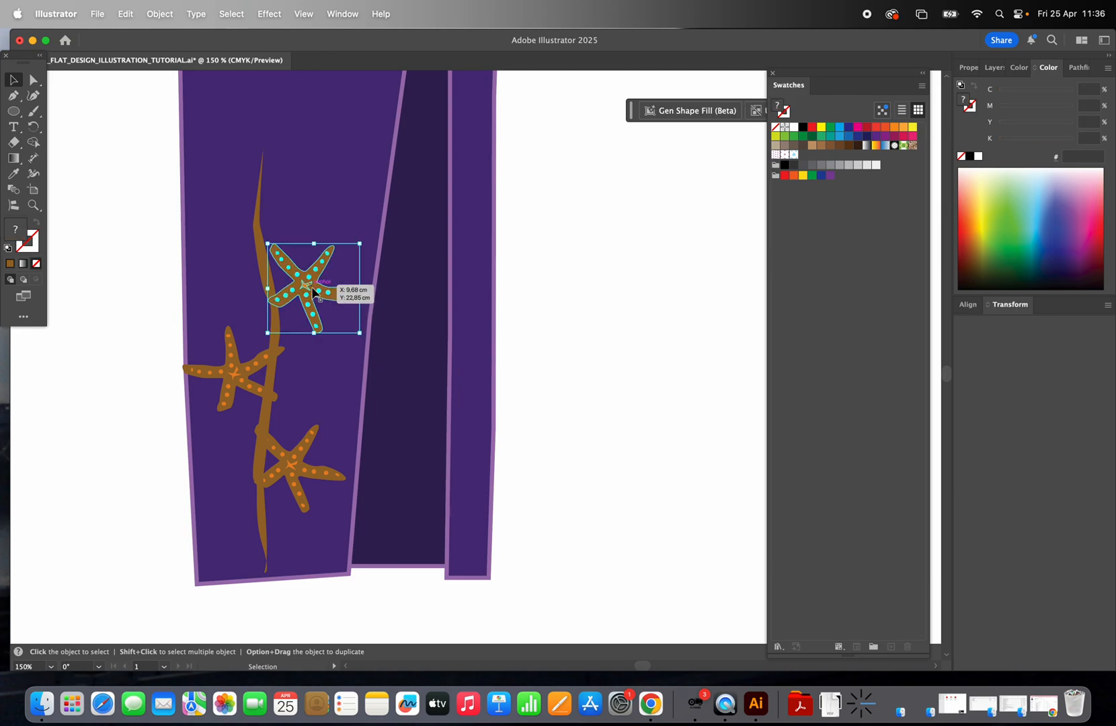
right_click(314, 292)
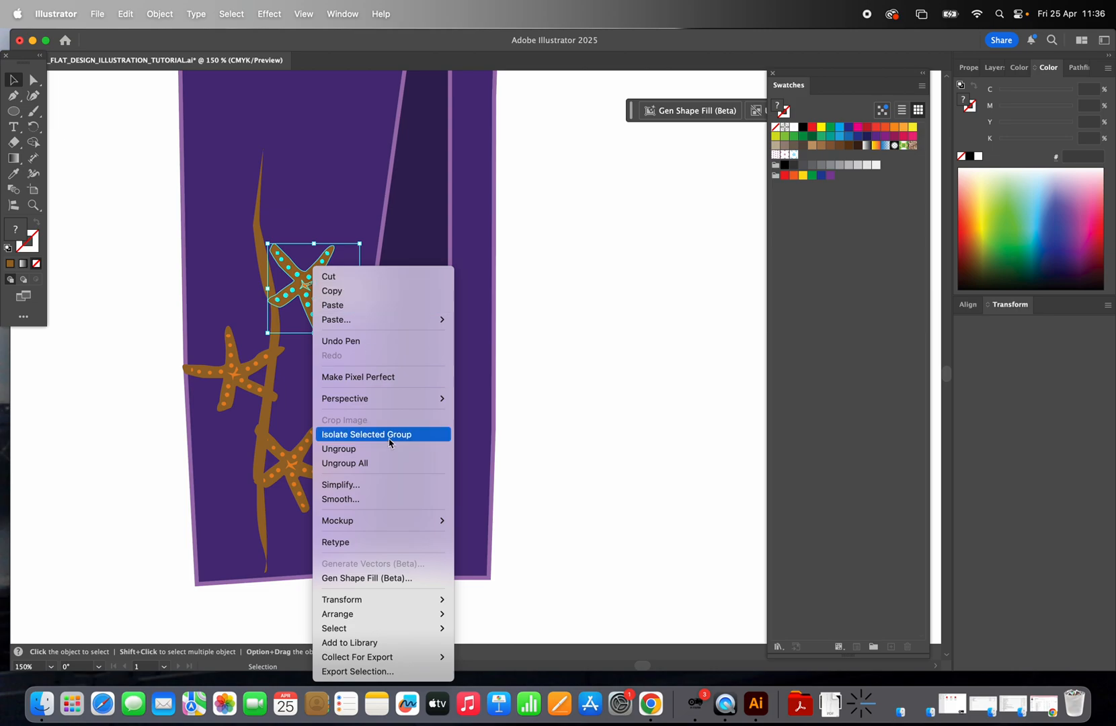
mouse_move(378, 613)
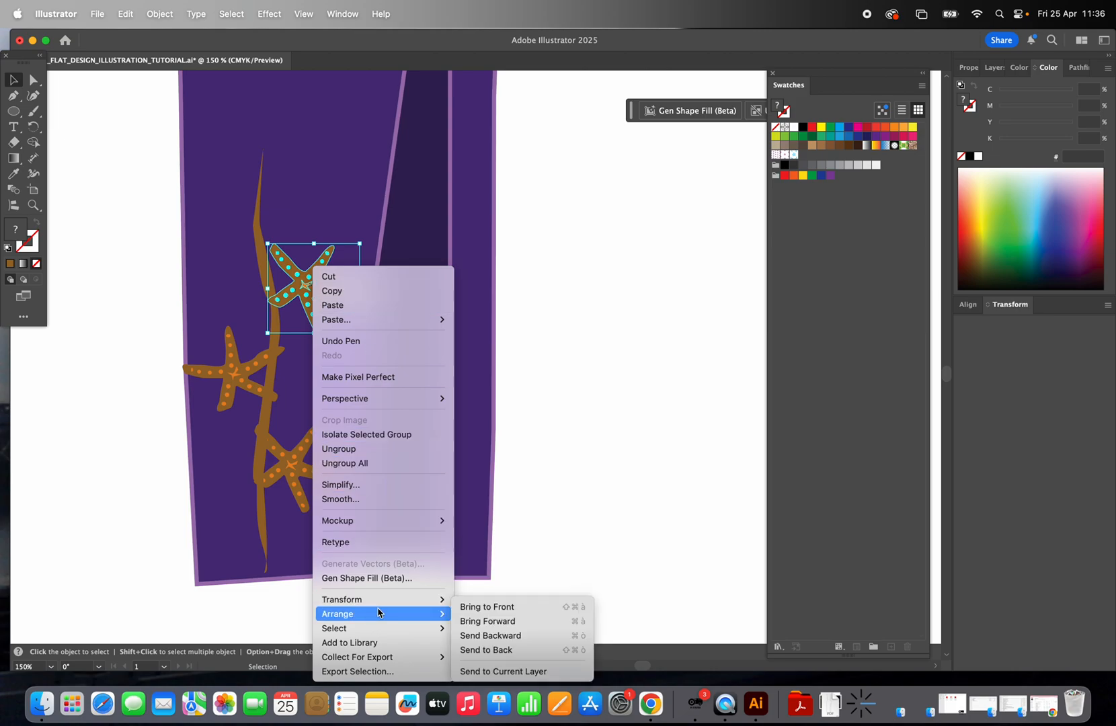
click(499, 604)
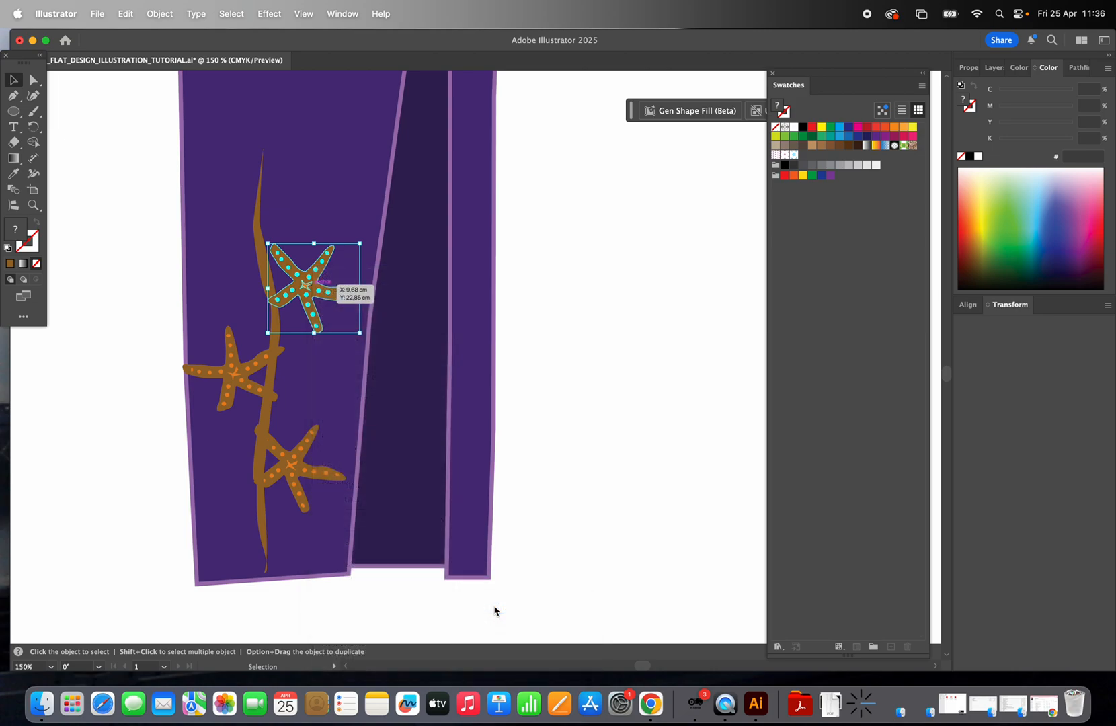
click(160, 14)
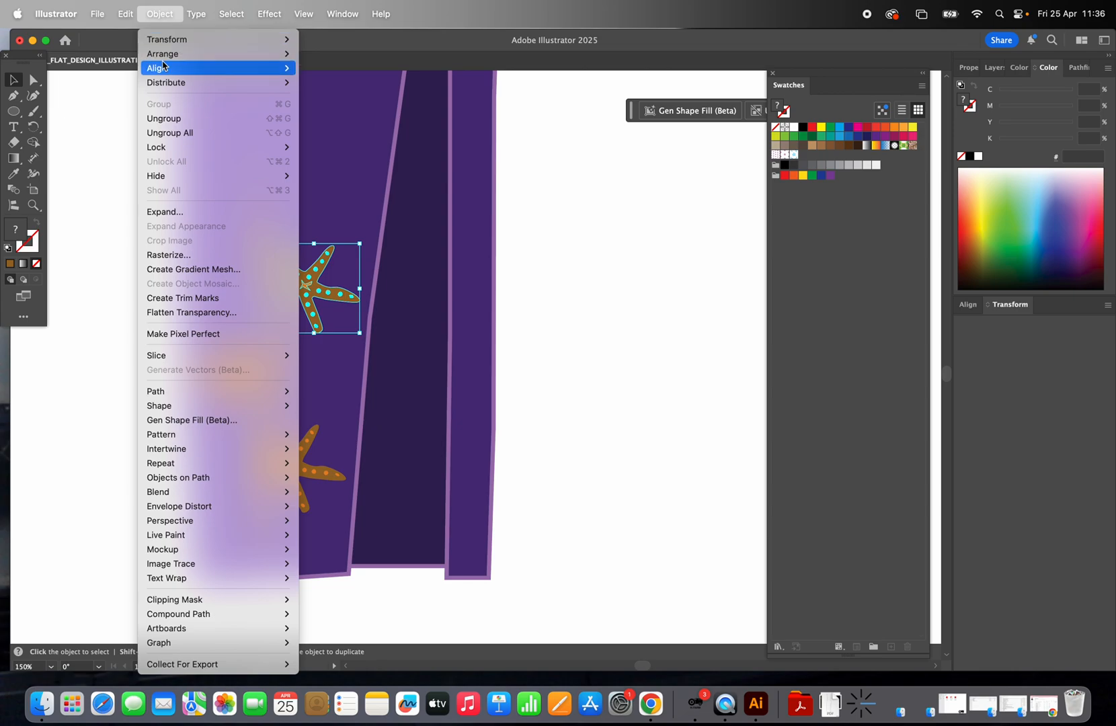
mouse_move(169, 58)
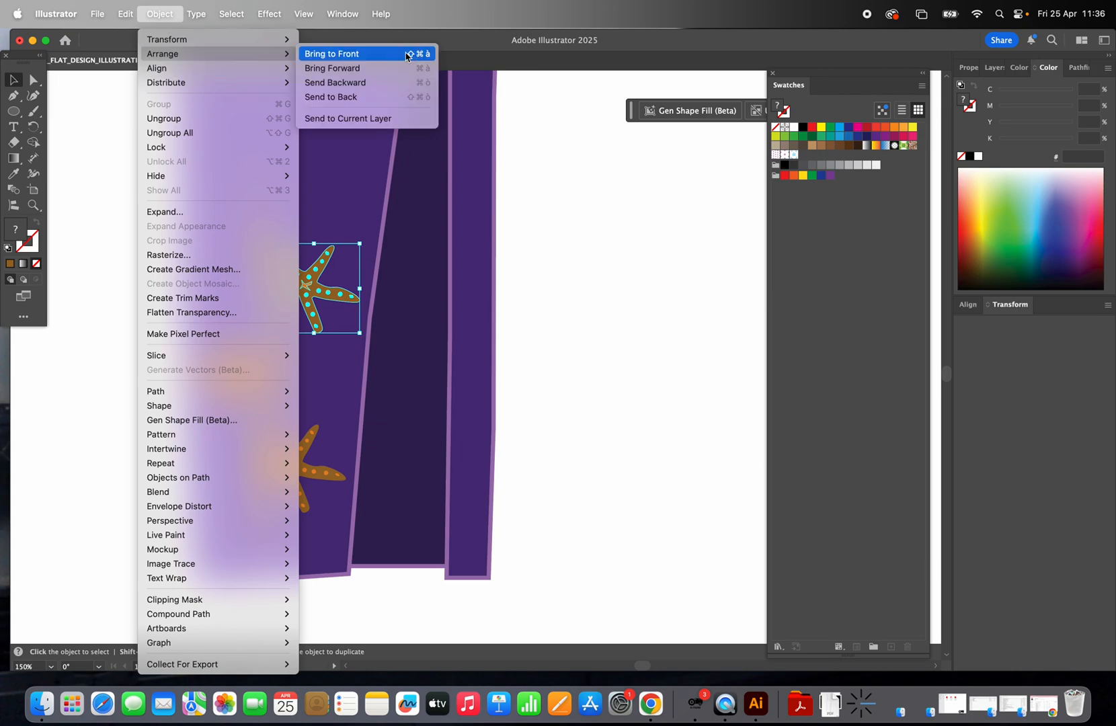
click(406, 56)
- Bring the starfish at the skirt's left edge to the front of the strand
drag(336, 296, 257, 376)
click(159, 14)
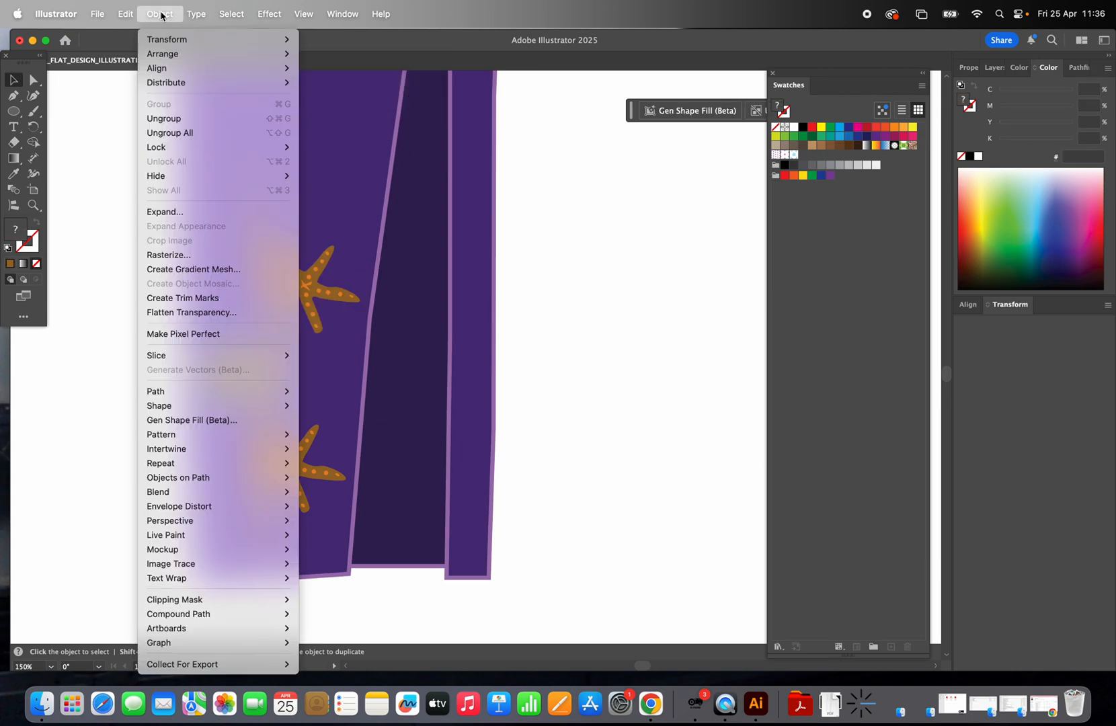
mouse_move(183, 60)
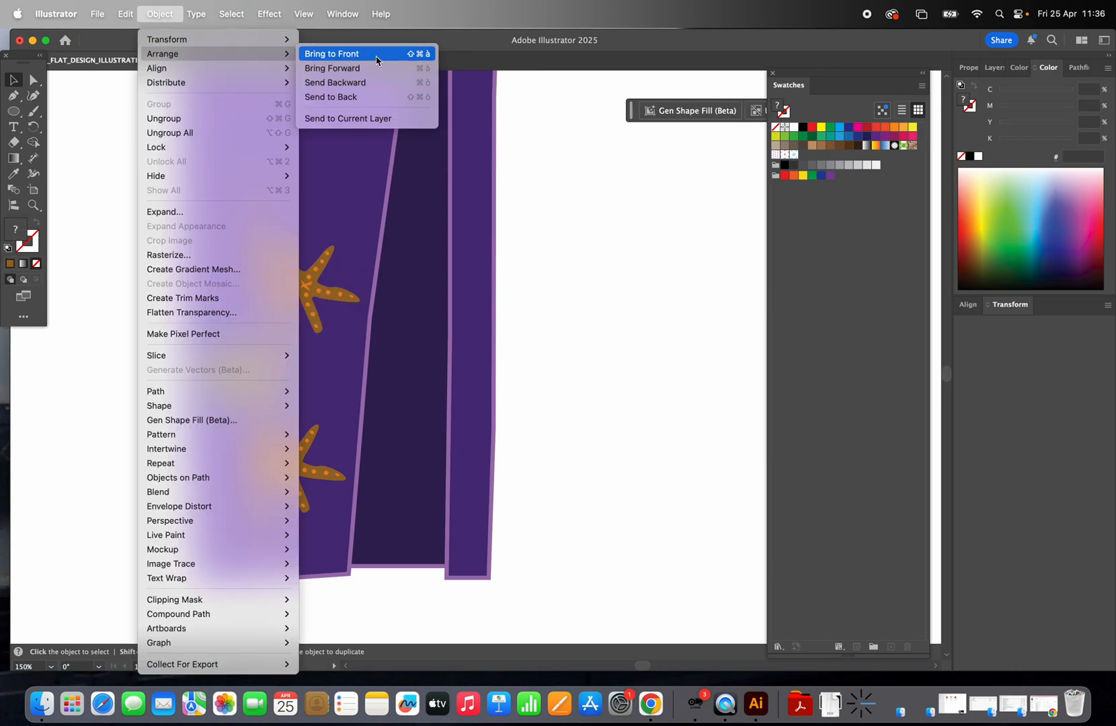
click(336, 54)
click(190, 271)
- Recolor the brown strand orange by sampling the top starfish's orange detail with the Eyedropper
click(255, 232)
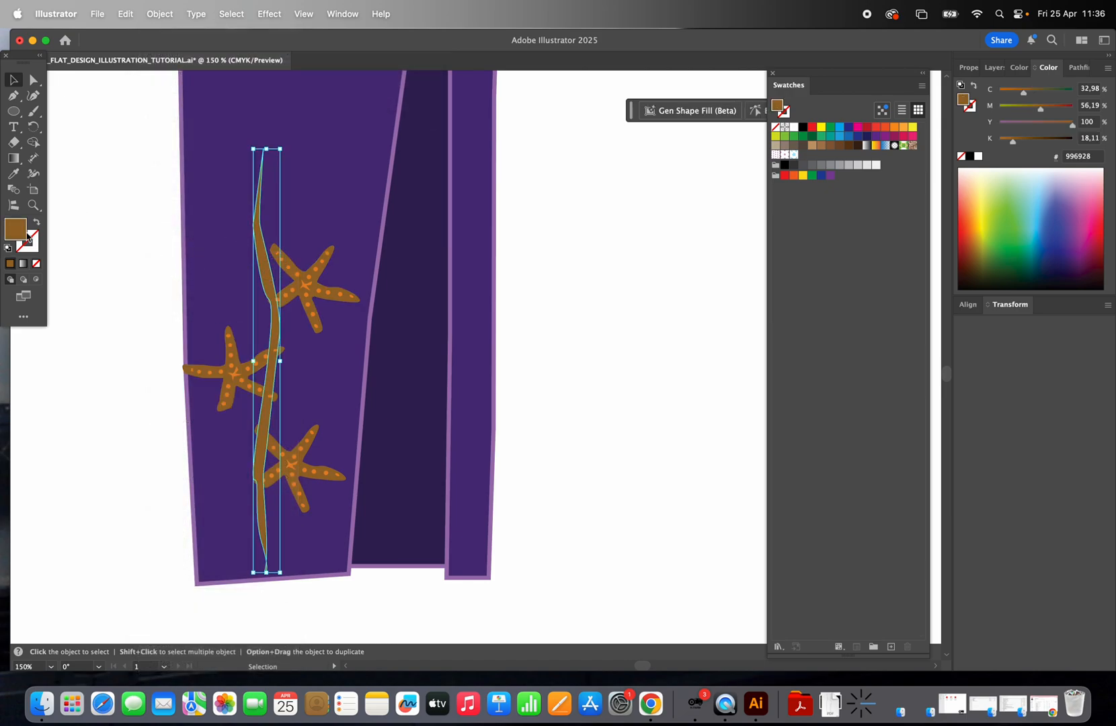
click(16, 177)
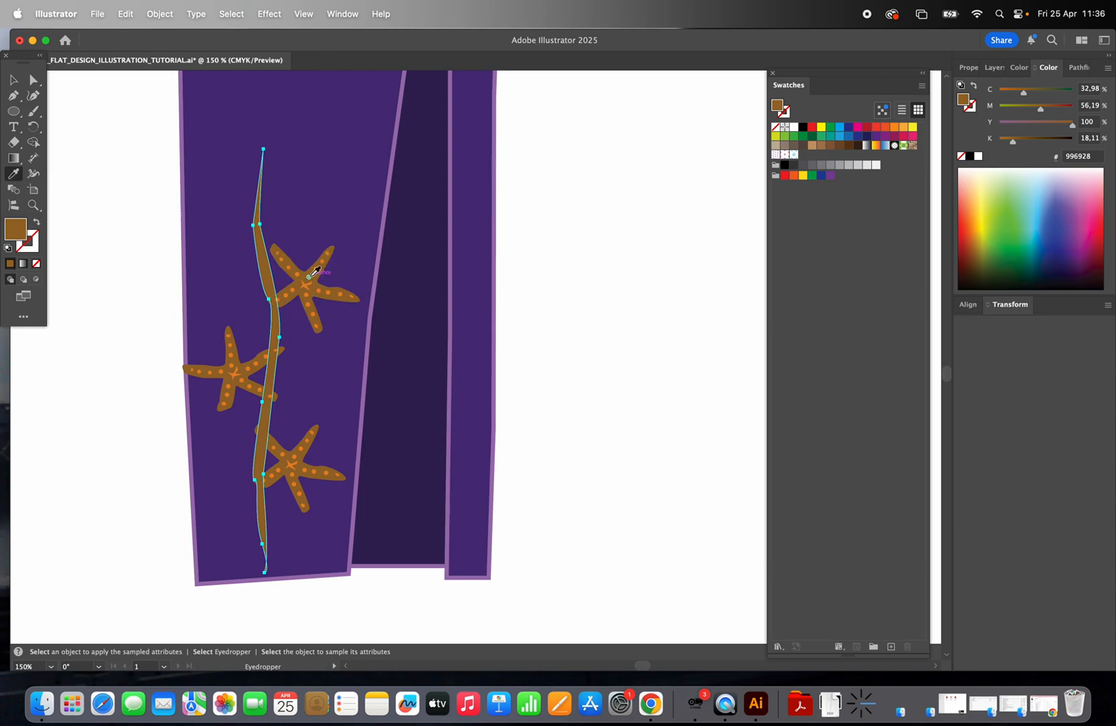
click(310, 276)
click(14, 79)
click(152, 223)
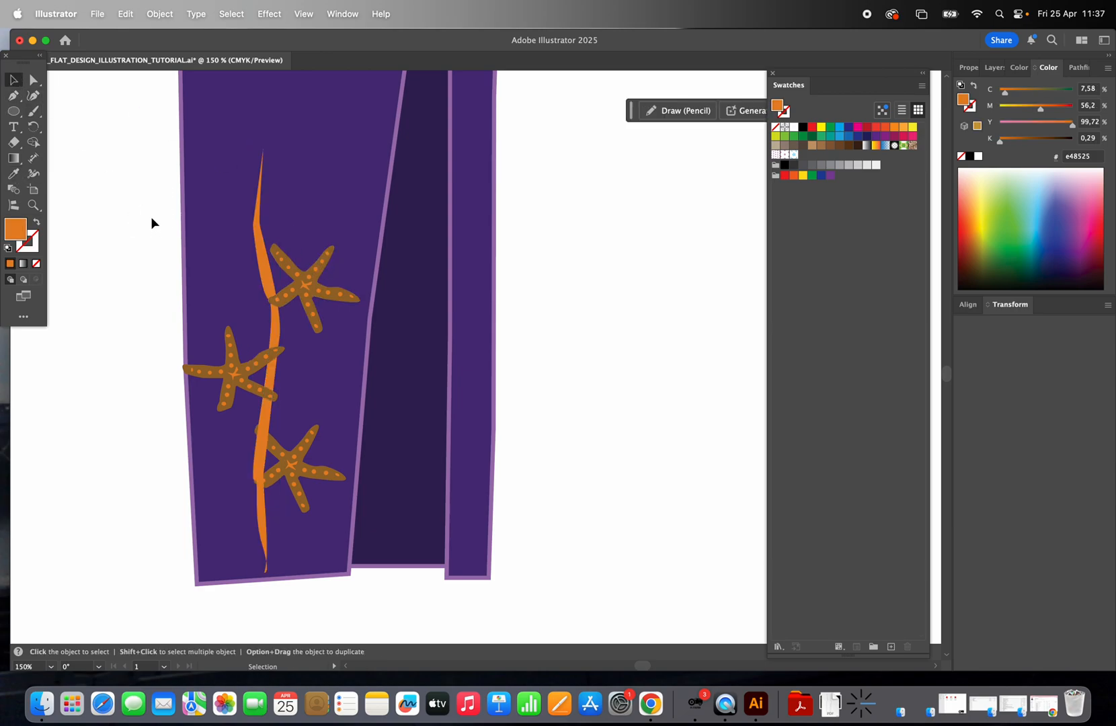
- Duplicate the orange strand to its lower right and pull the copy's bottom anchor points up inside the skirt hem
drag(276, 330, 309, 421)
click(160, 393)
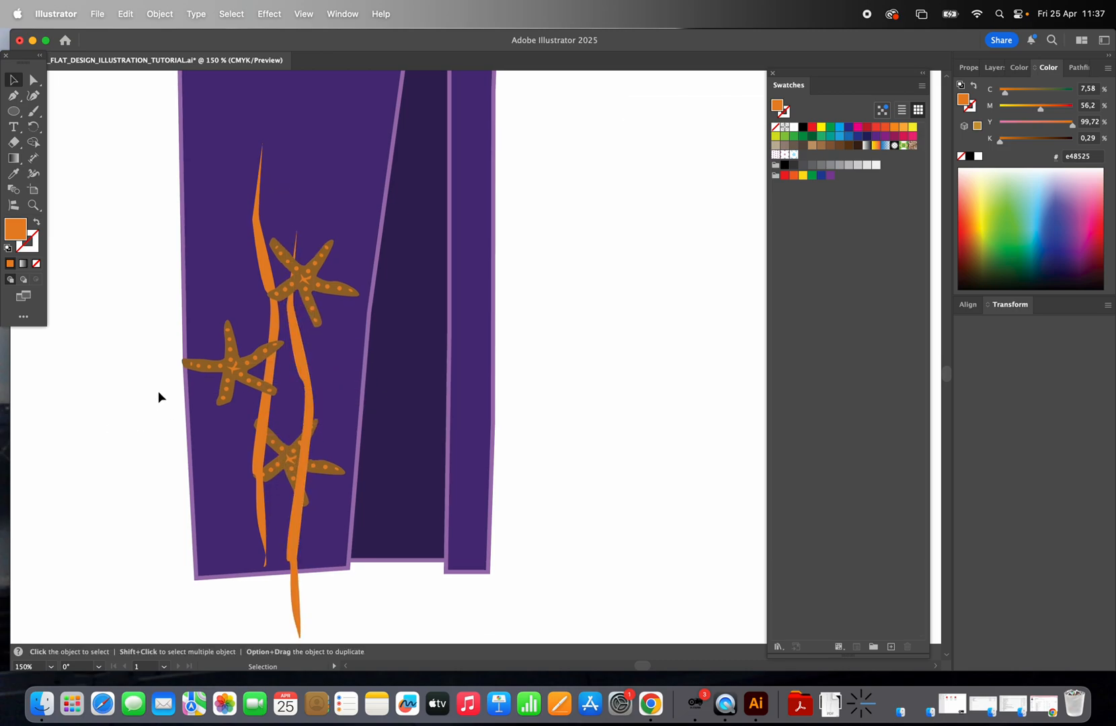
scroll(159, 393, down, 2)
click(34, 80)
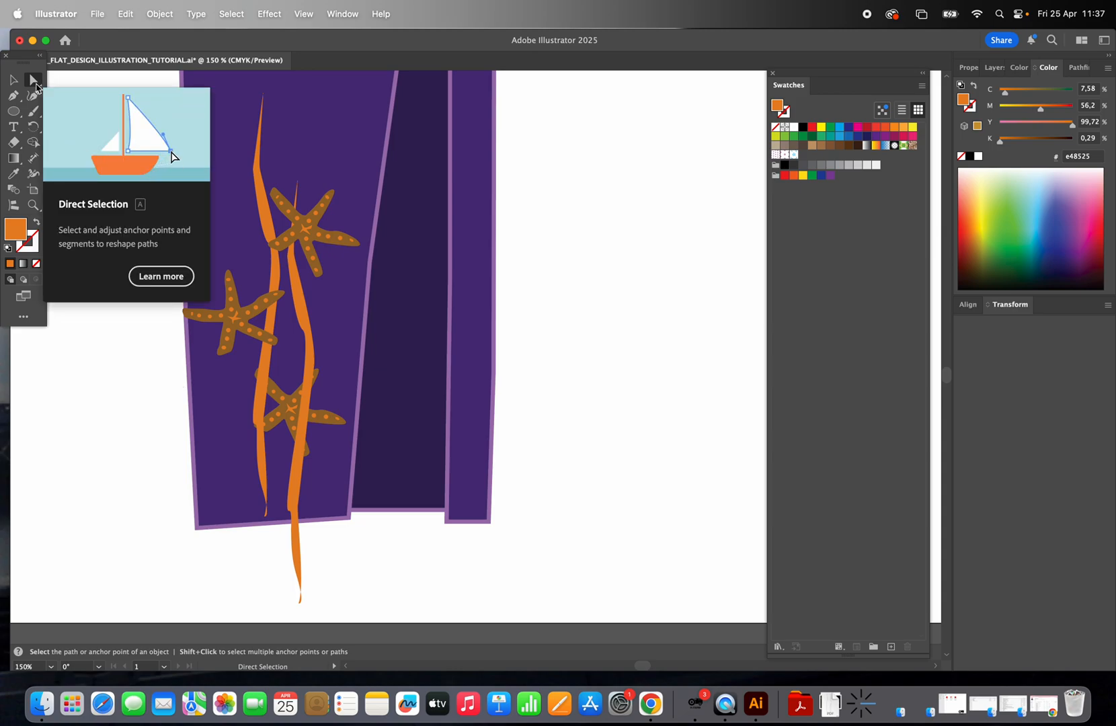
click(302, 582)
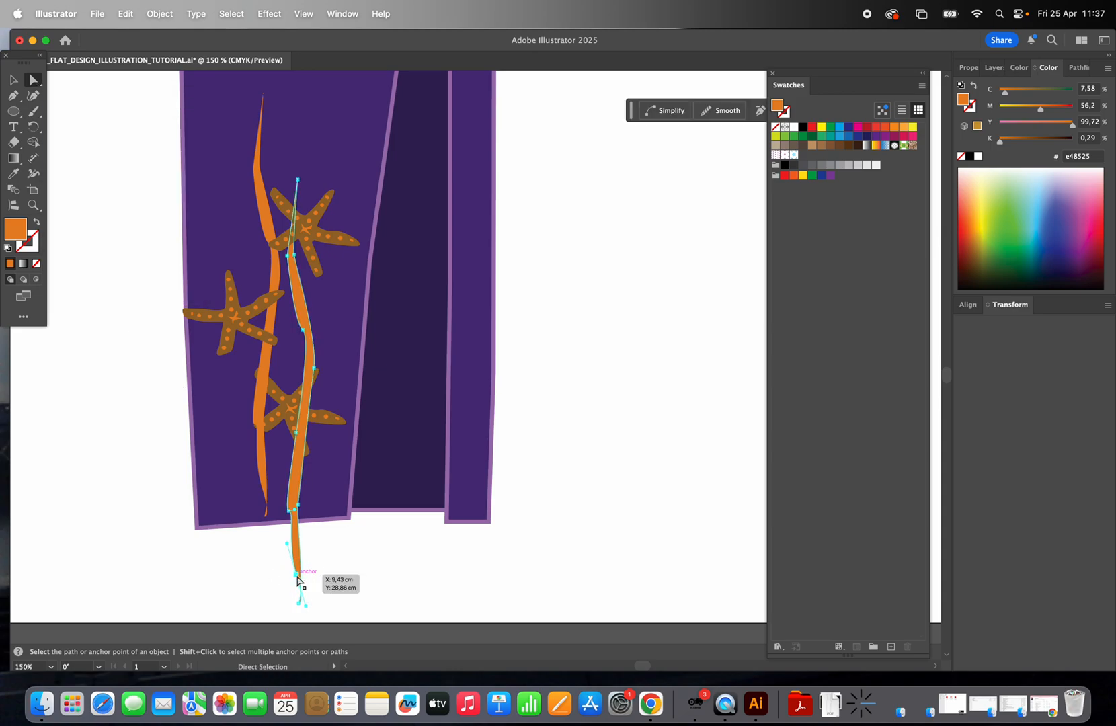
drag(299, 577, 287, 531)
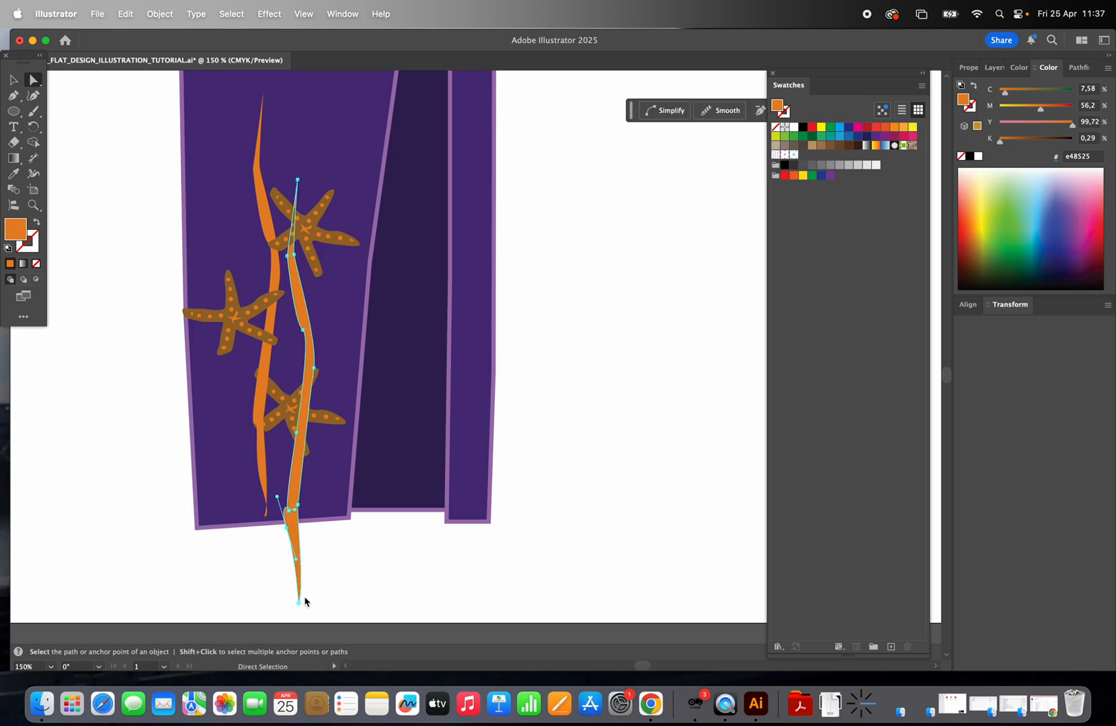
drag(299, 602, 299, 516)
click(286, 528)
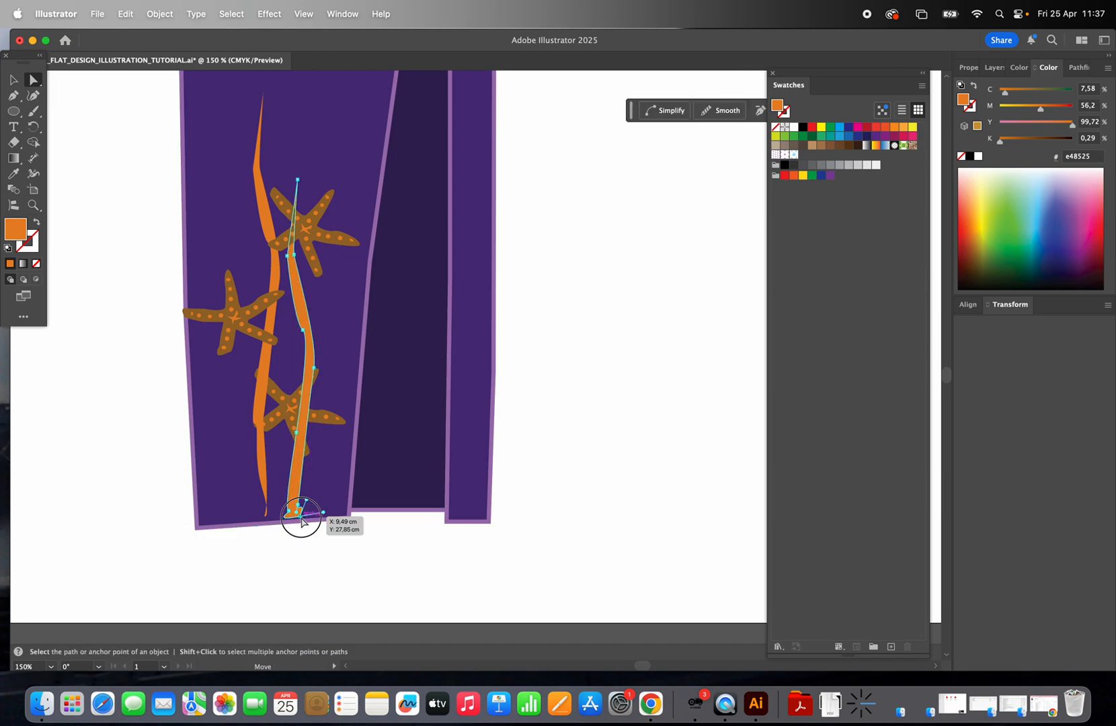
click(301, 542)
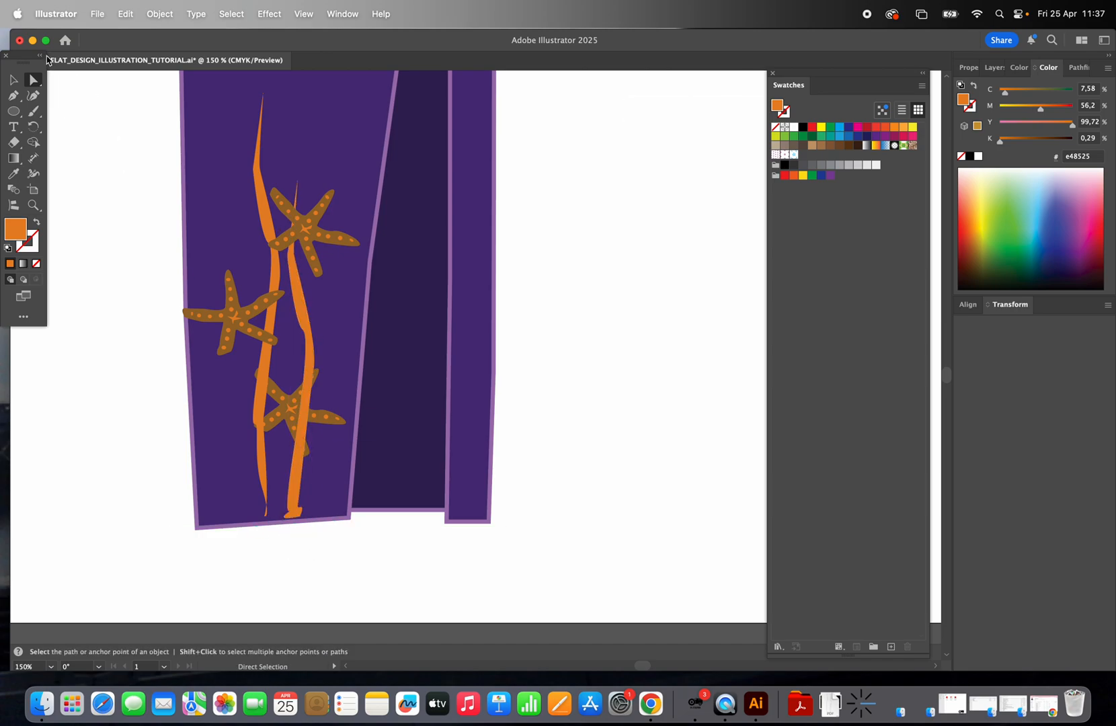
- Duplicate the shortened orange strand to the left of the original, passing behind the left starfish
click(14, 79)
drag(304, 307, 250, 313)
drag(247, 403, 240, 404)
click(269, 556)
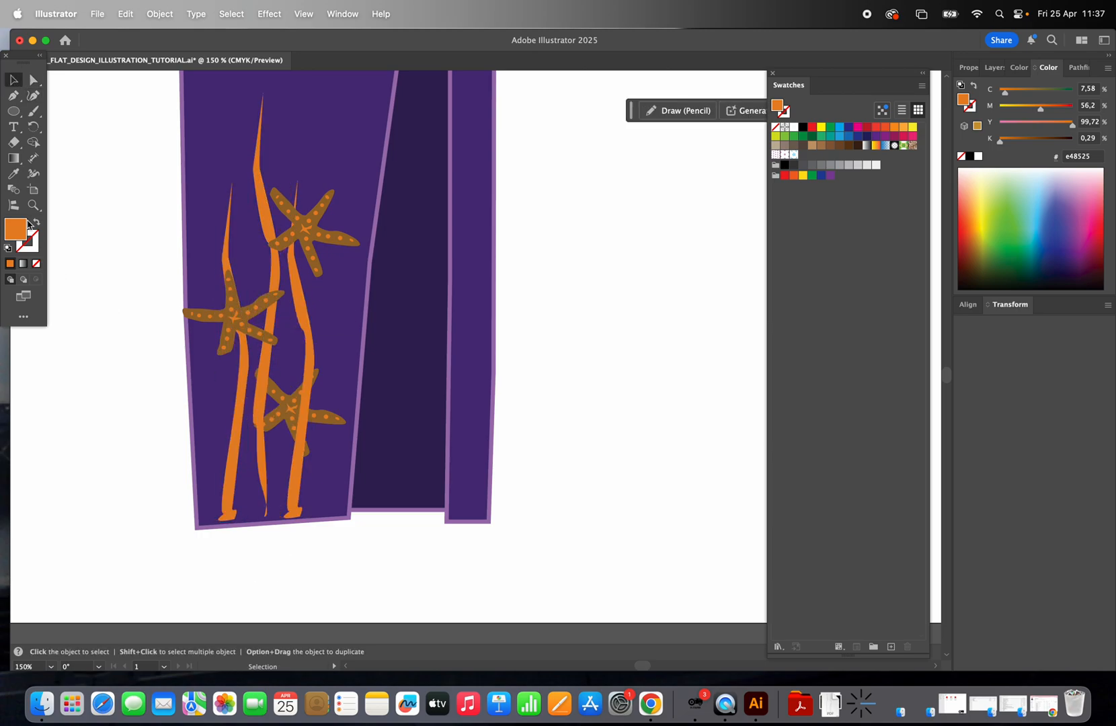
- Draw a thin, closed orange strand with the Pen tool along the skirt's left edge, rising from the hem past the left starfish
key(p)
click(204, 514)
drag(204, 400, 207, 366)
click(207, 273)
drag(203, 234, 213, 378)
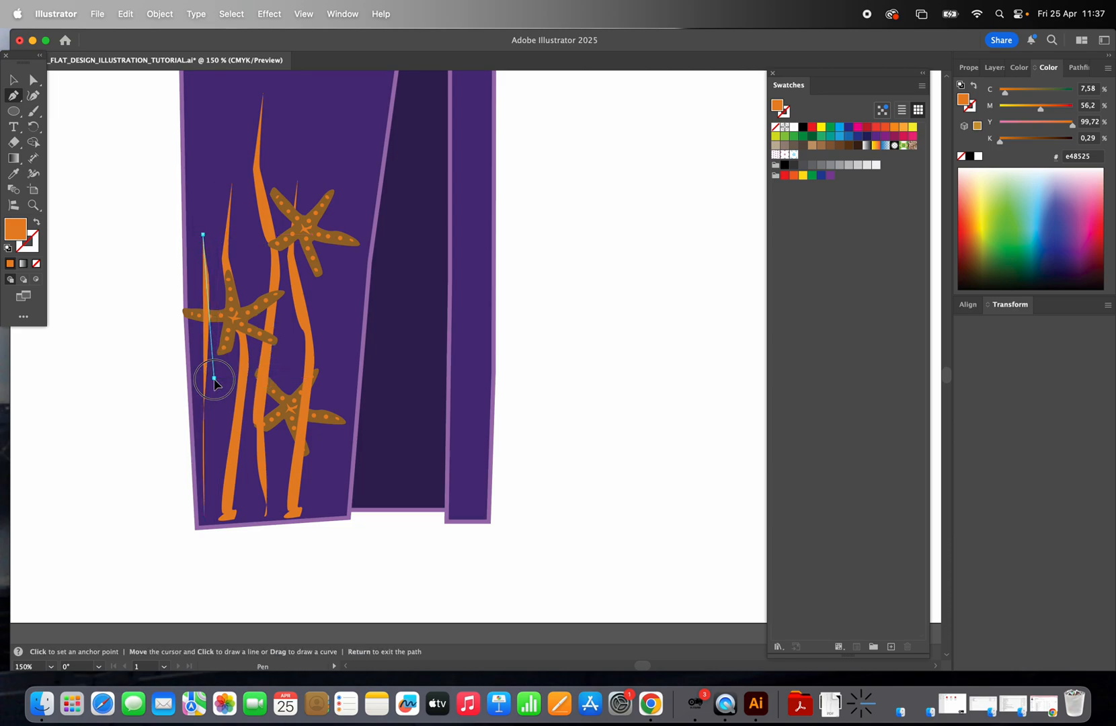
click(211, 523)
click(203, 528)
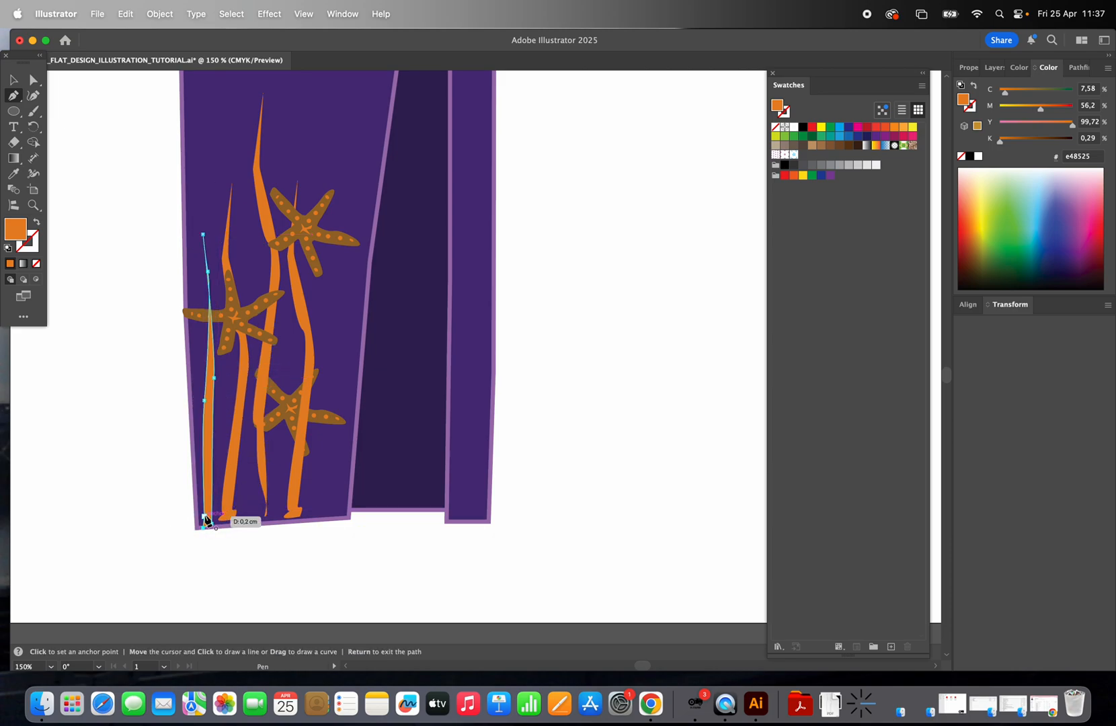
click(205, 516)
click(18, 79)
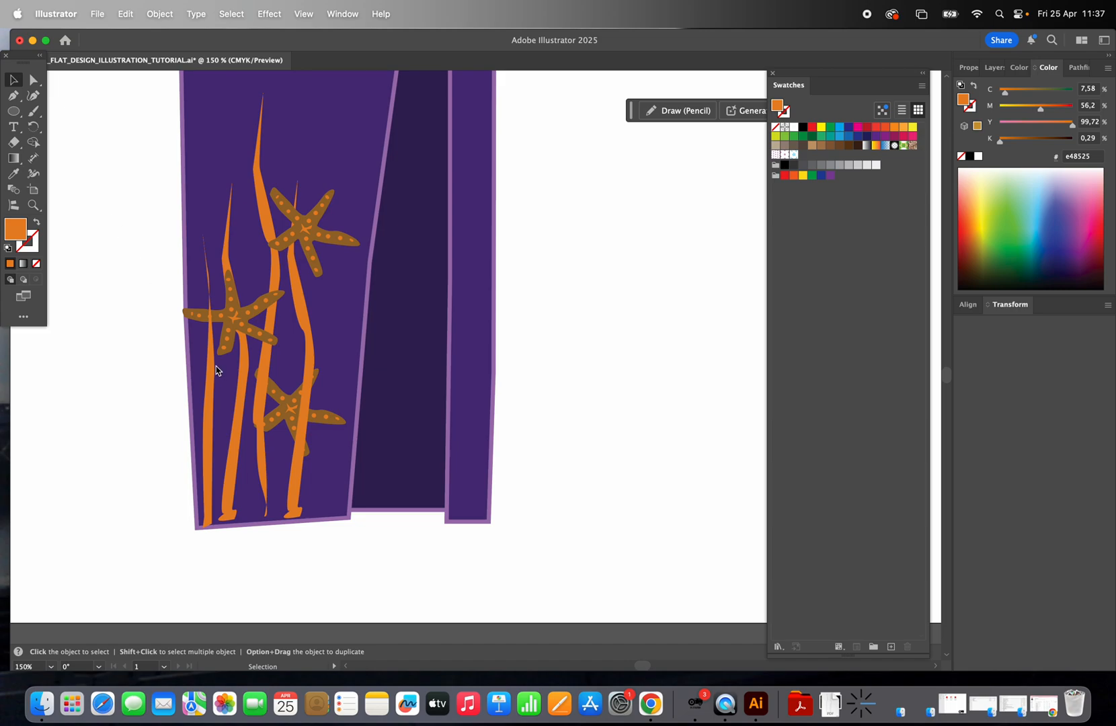
- Send the leftmost orange strand to the back, deselect it and view the whole dress skirt
click(160, 14)
mouse_move(182, 55)
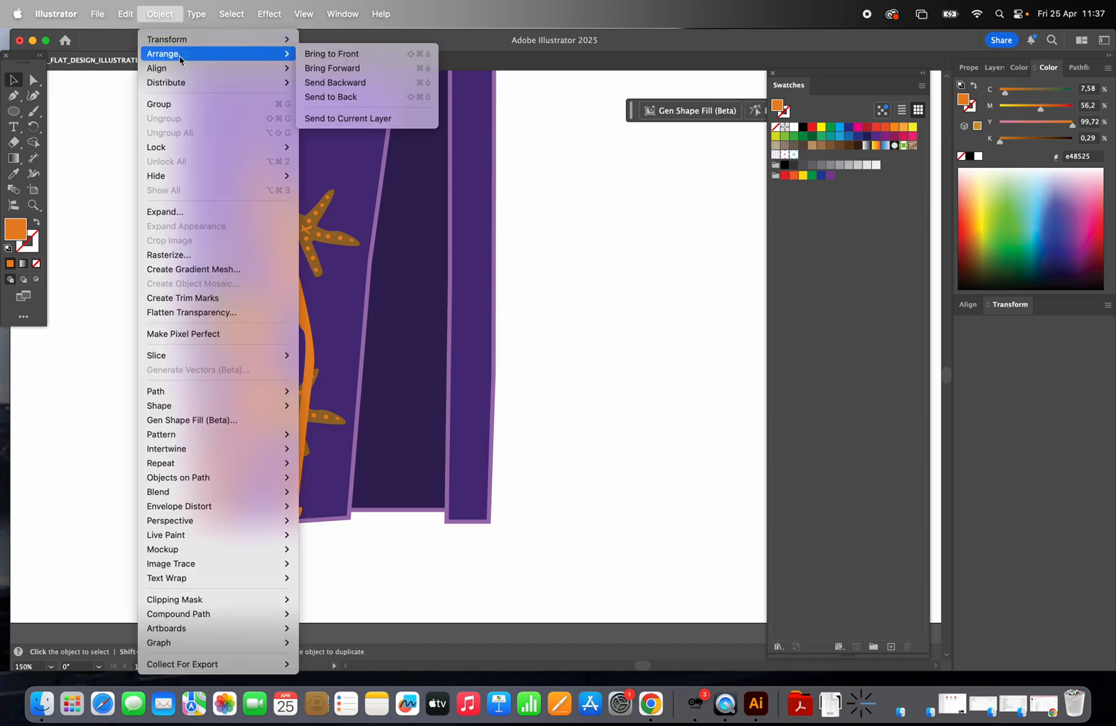
click(363, 103)
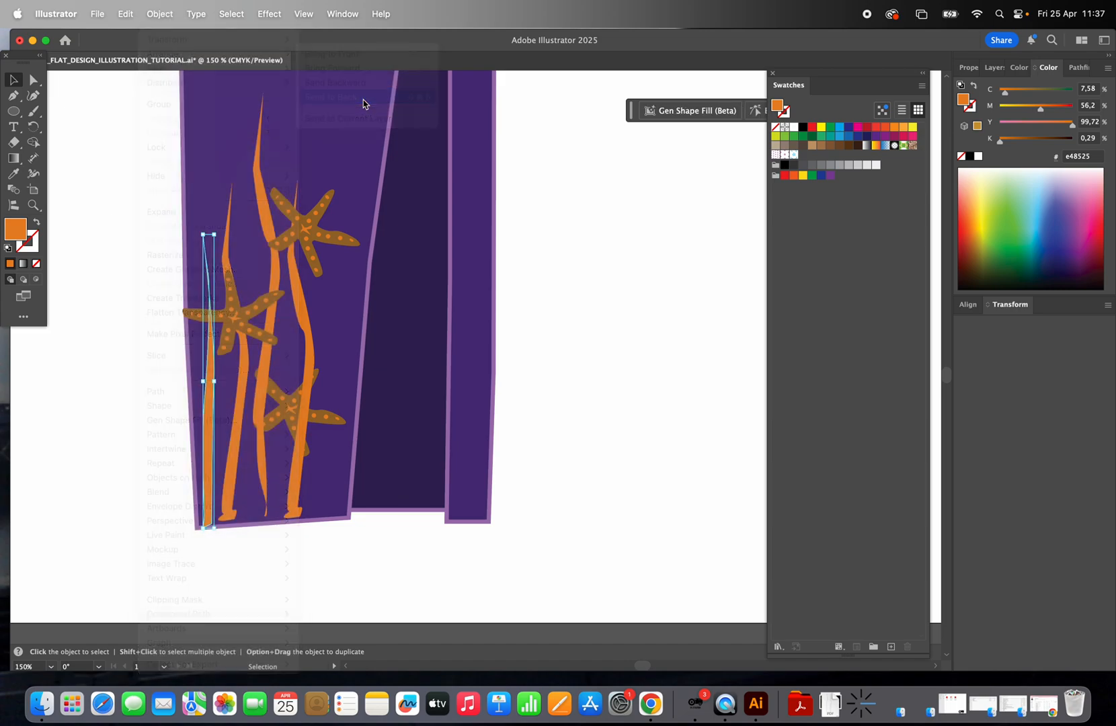
click(119, 211)
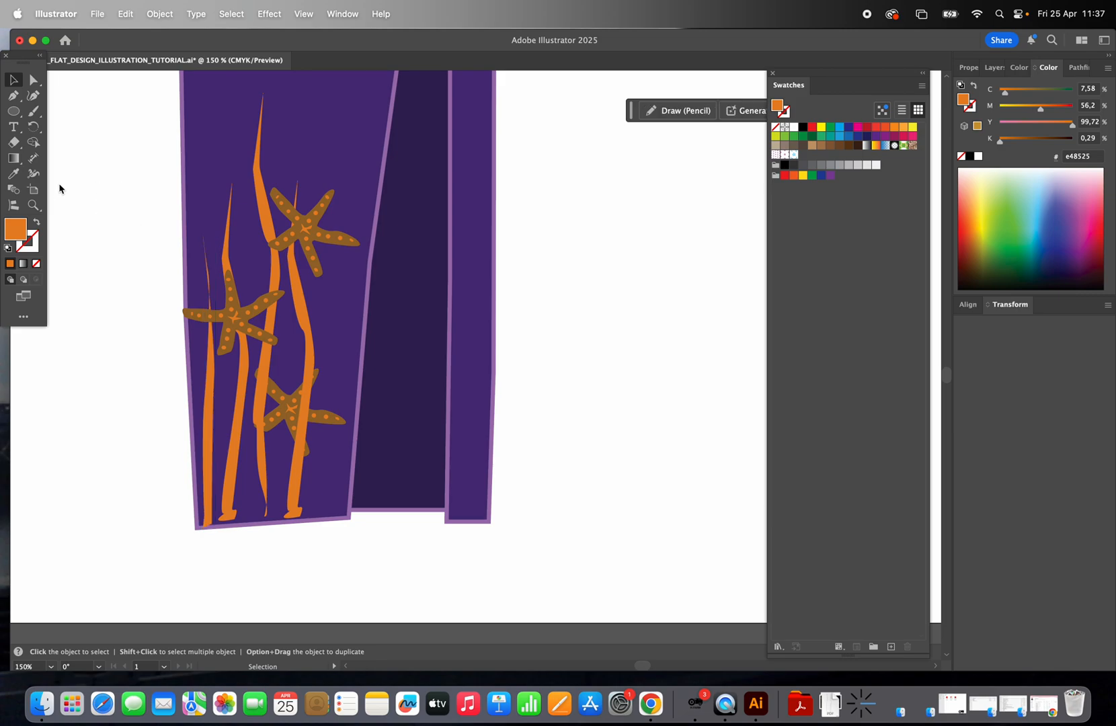
click(33, 205)
alt+click(459, 279)
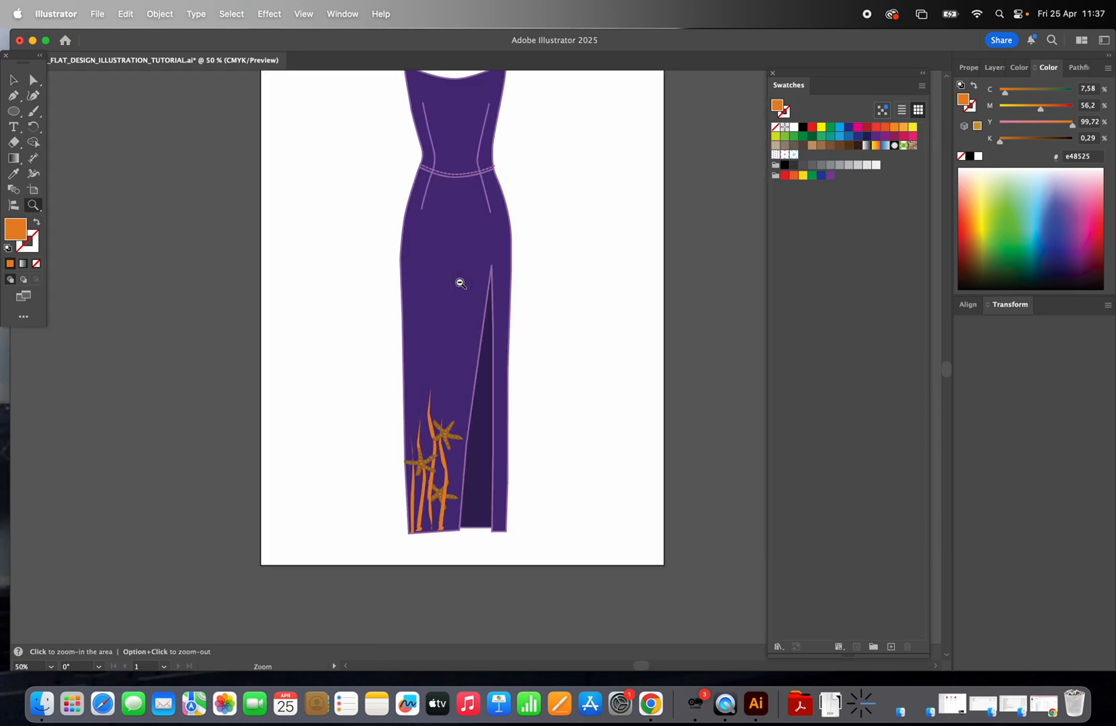
- Save the dress illustration with its finished starfish and seaweed decoration
alt+click(460, 283)
click(101, 14)
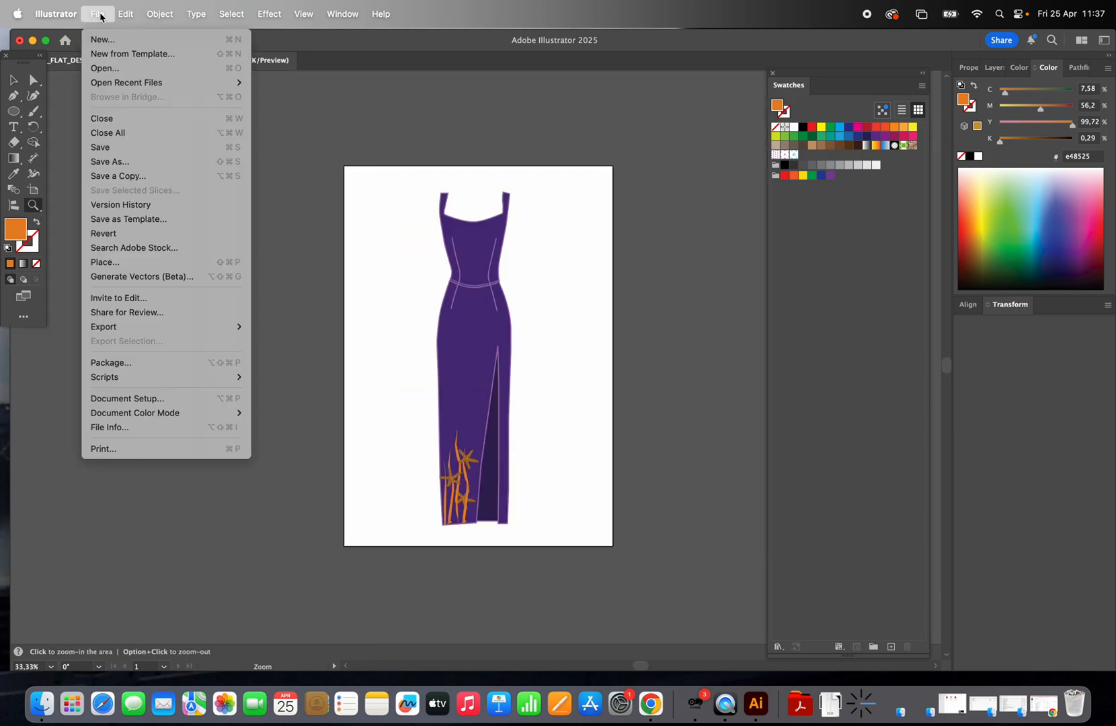
click(129, 148)
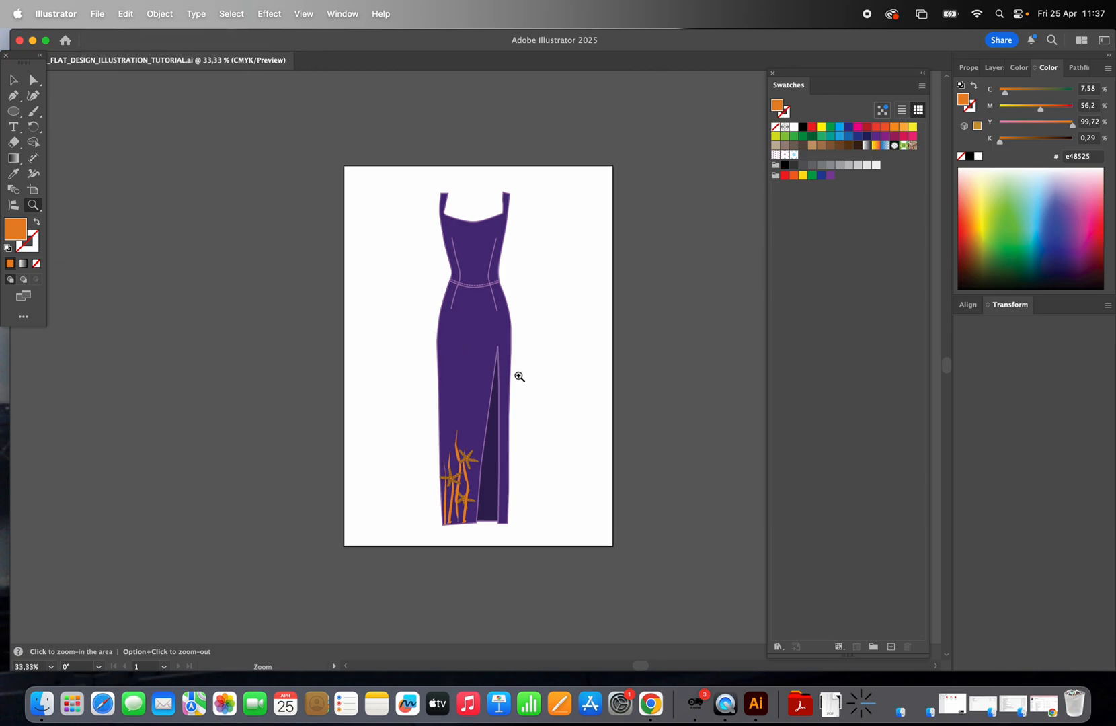
click(520, 376)
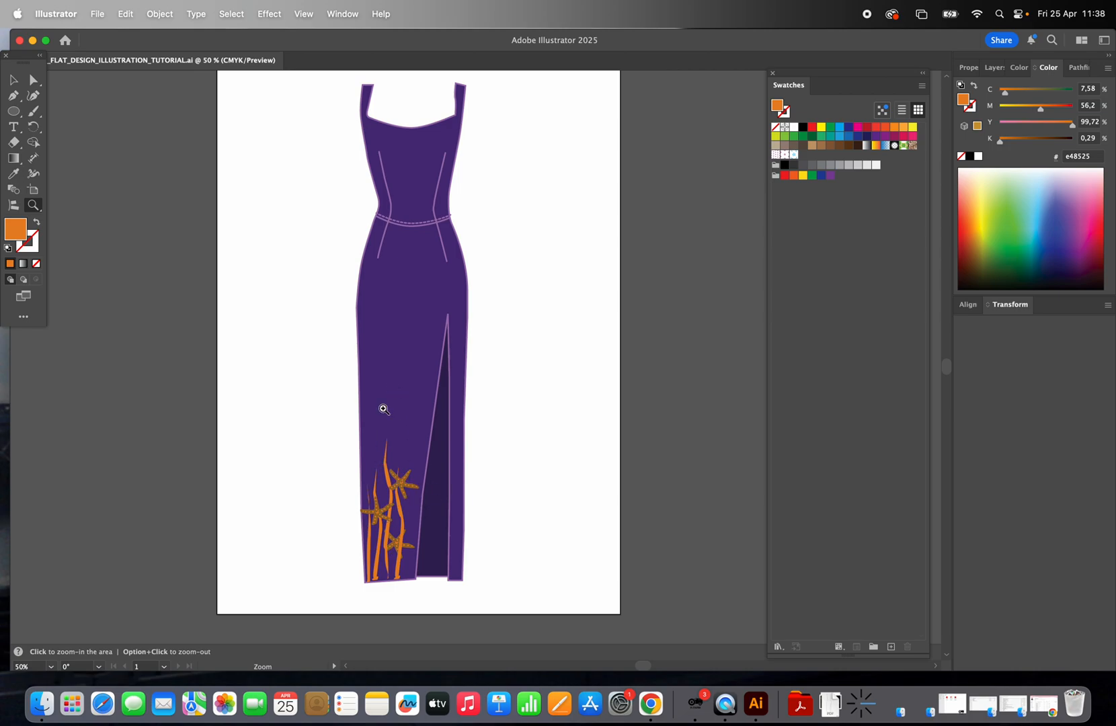
- Lock the graphic design layer, then unlock the main flat design layer and make it active
click(13, 80)
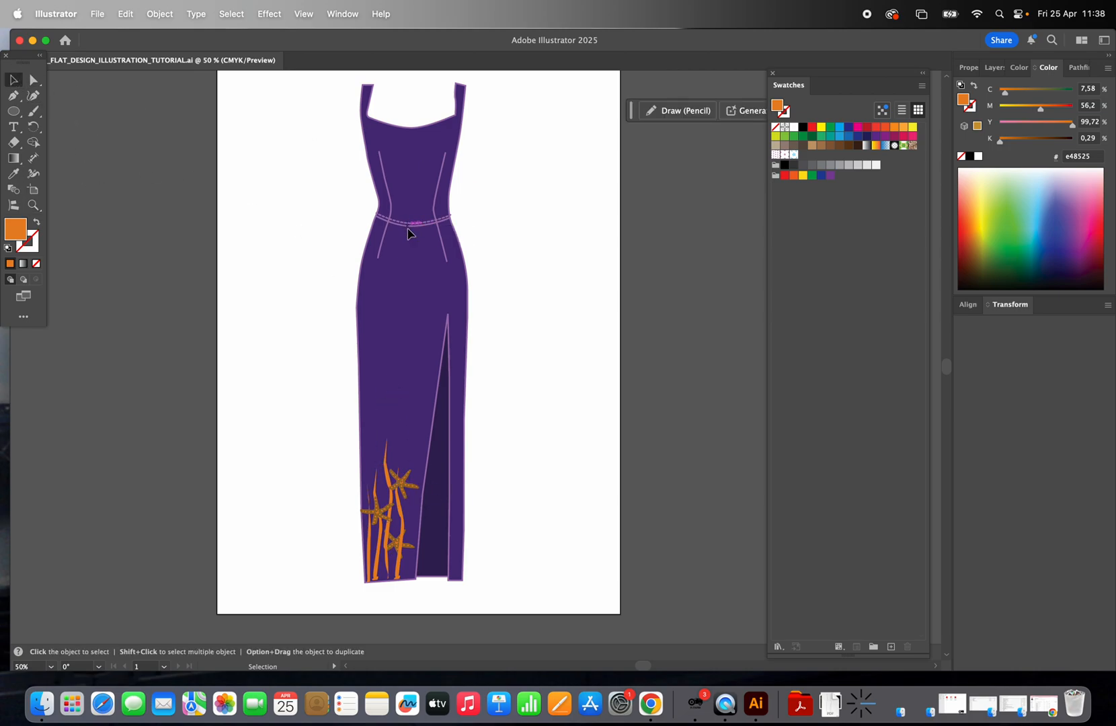
click(969, 70)
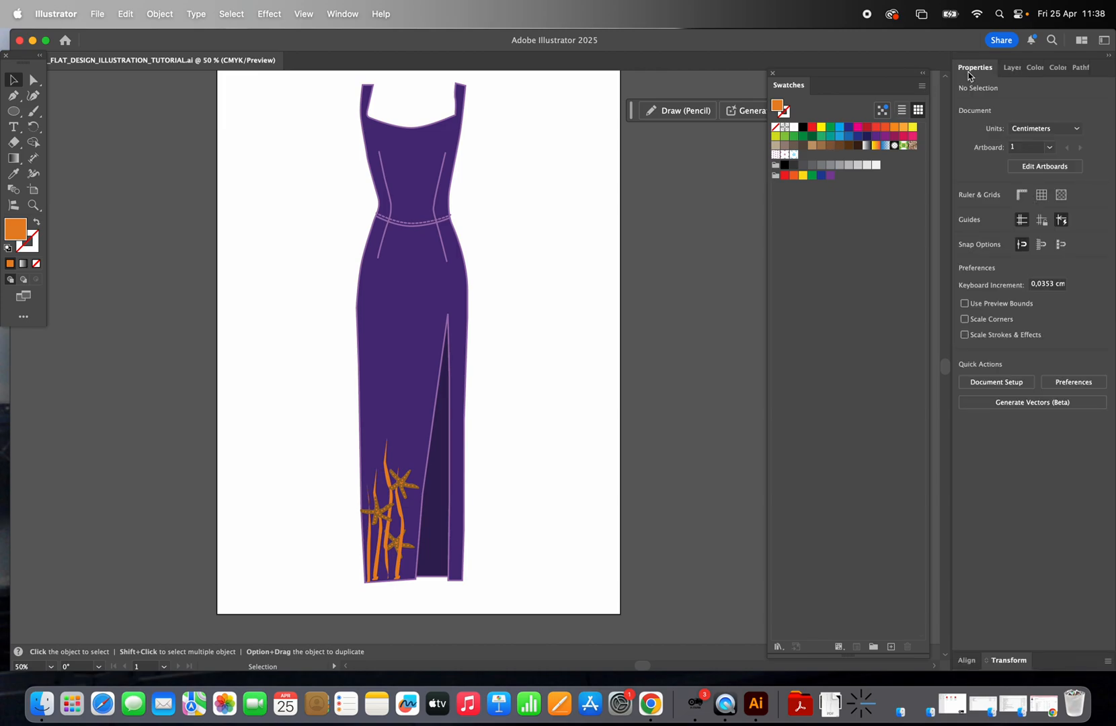
click(1018, 70)
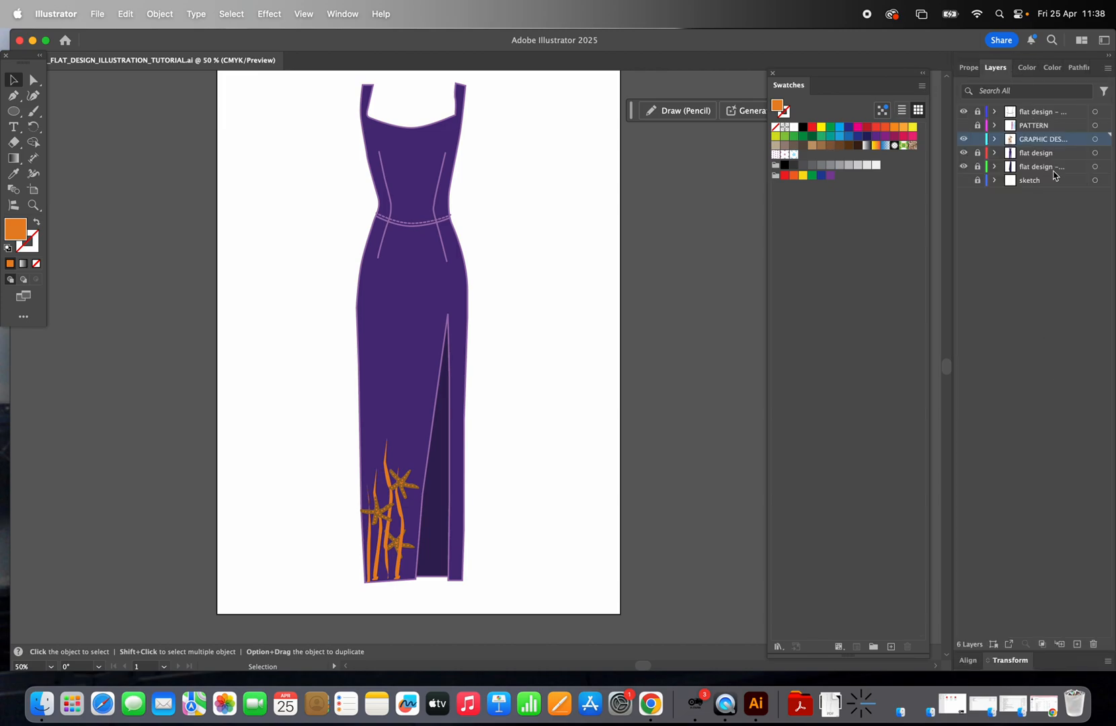
click(977, 139)
click(1047, 155)
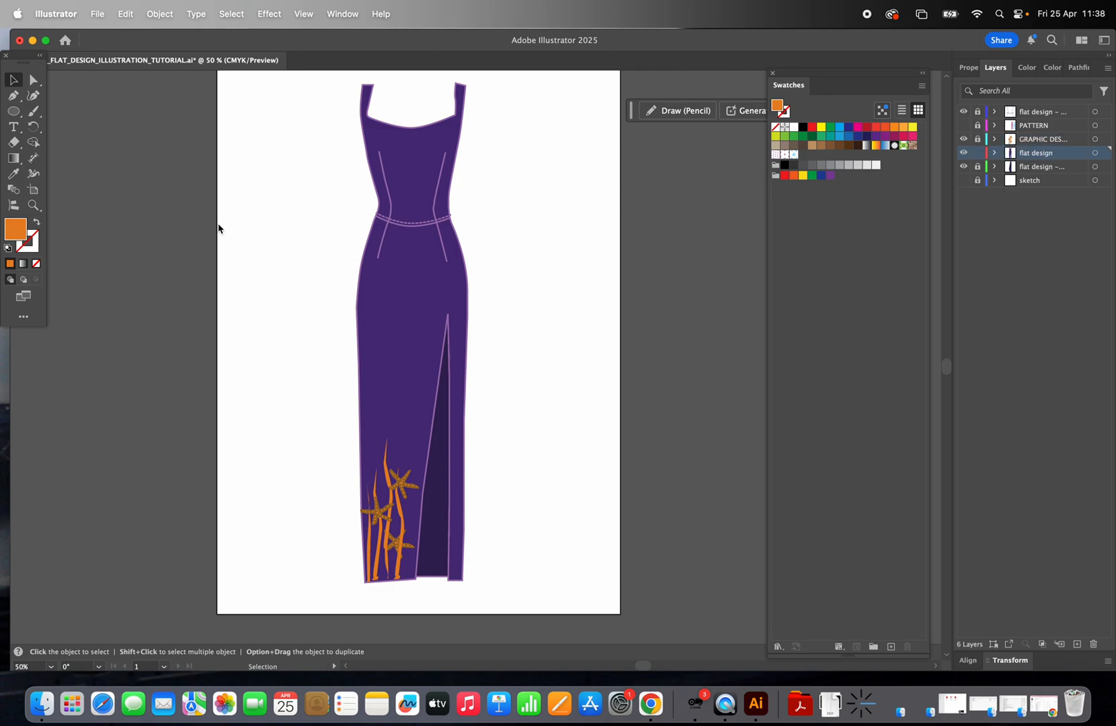
- Change the purple dress outline's stroke colour to orange f2901c and deselect the dress
key(z)
click(457, 270)
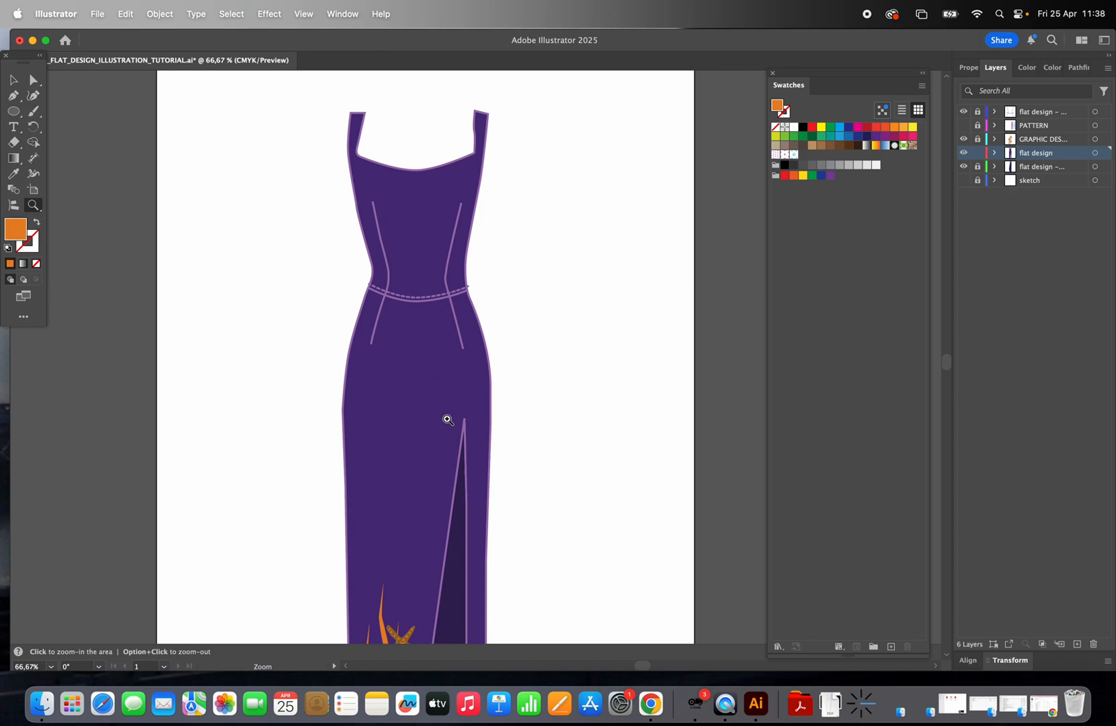
scroll(448, 420, down, 5)
click(12, 81)
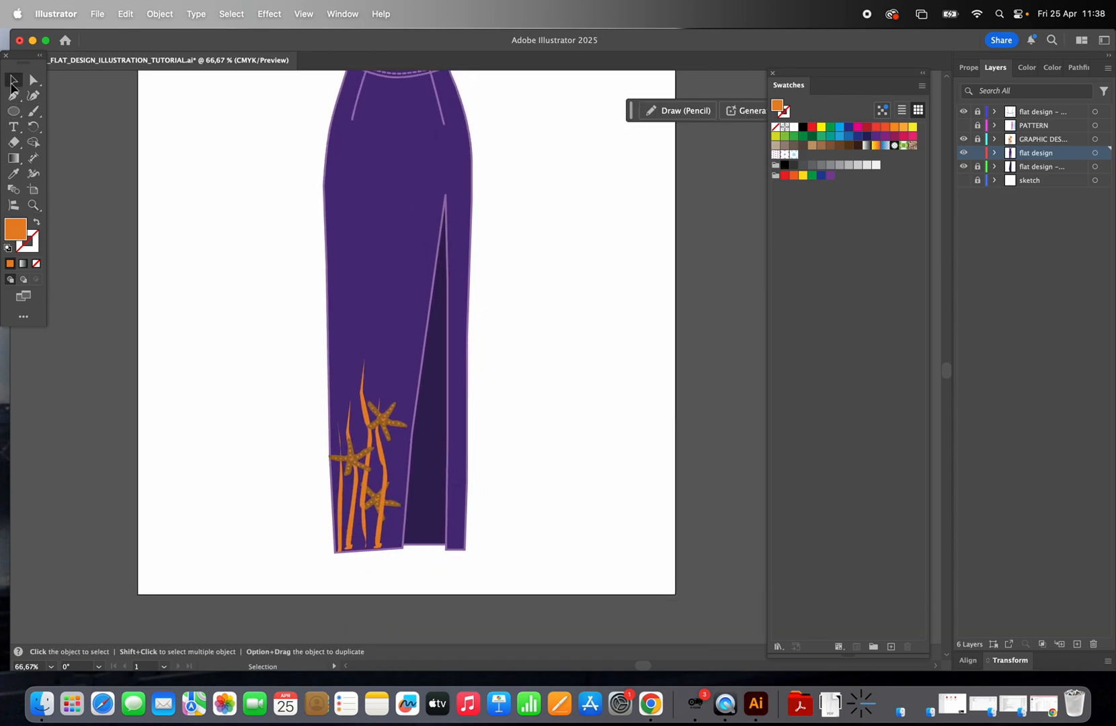
click(419, 335)
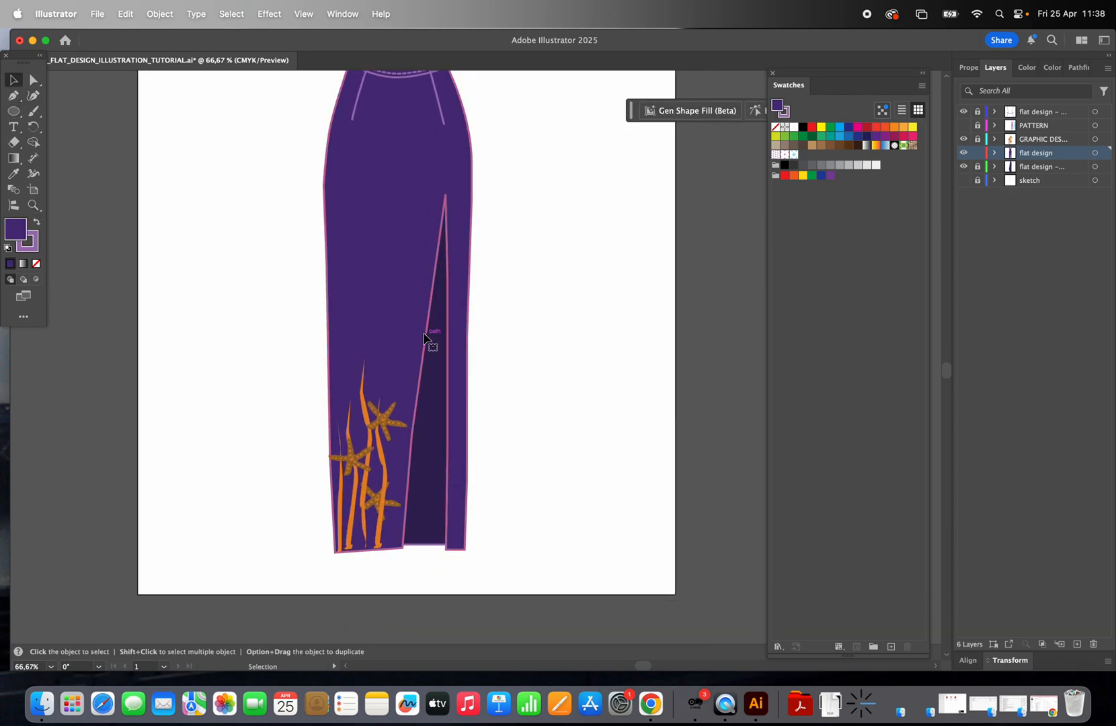
click(37, 244)
double_click(39, 246)
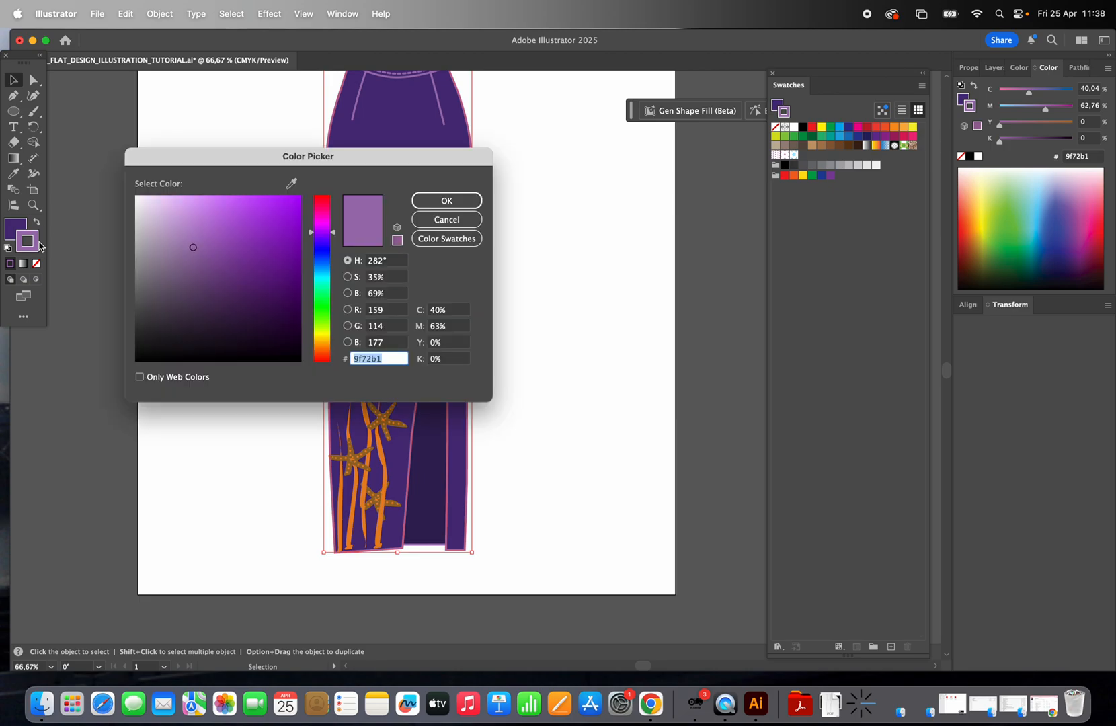
drag(336, 238, 335, 346)
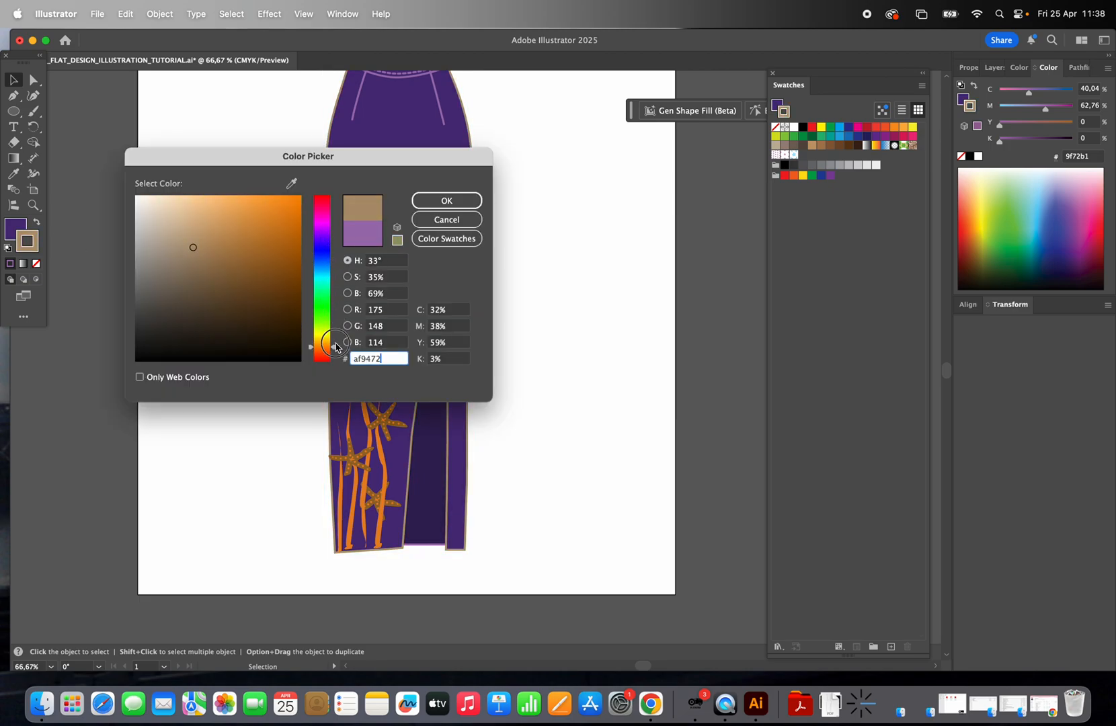
click(271, 209)
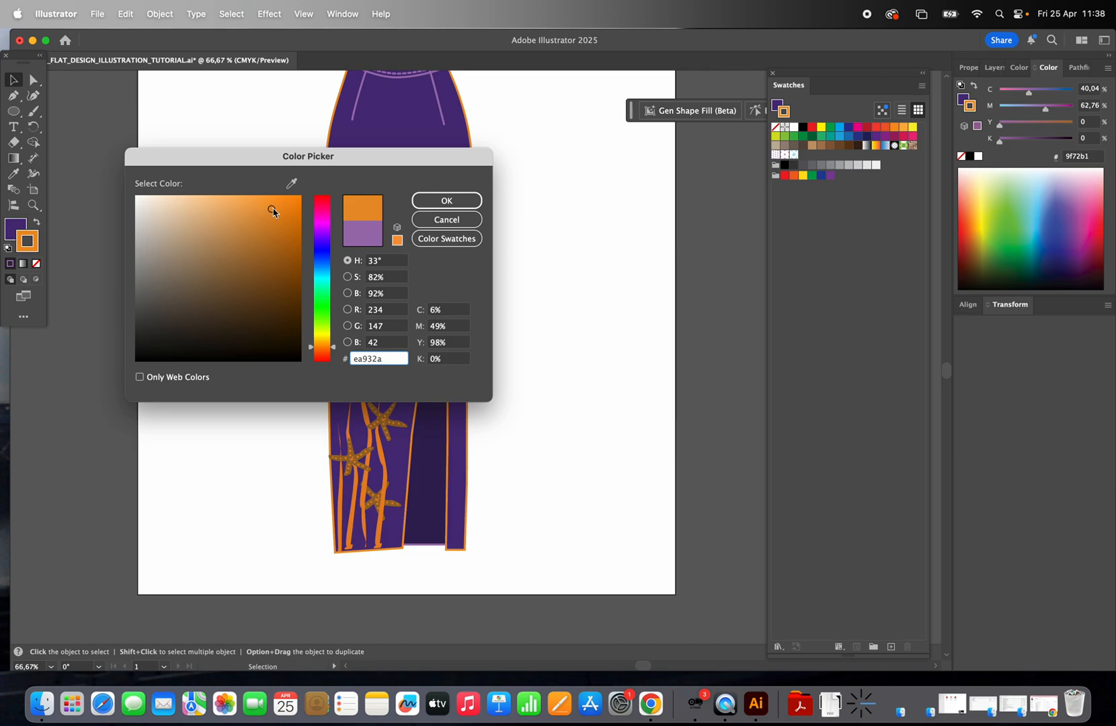
click(283, 203)
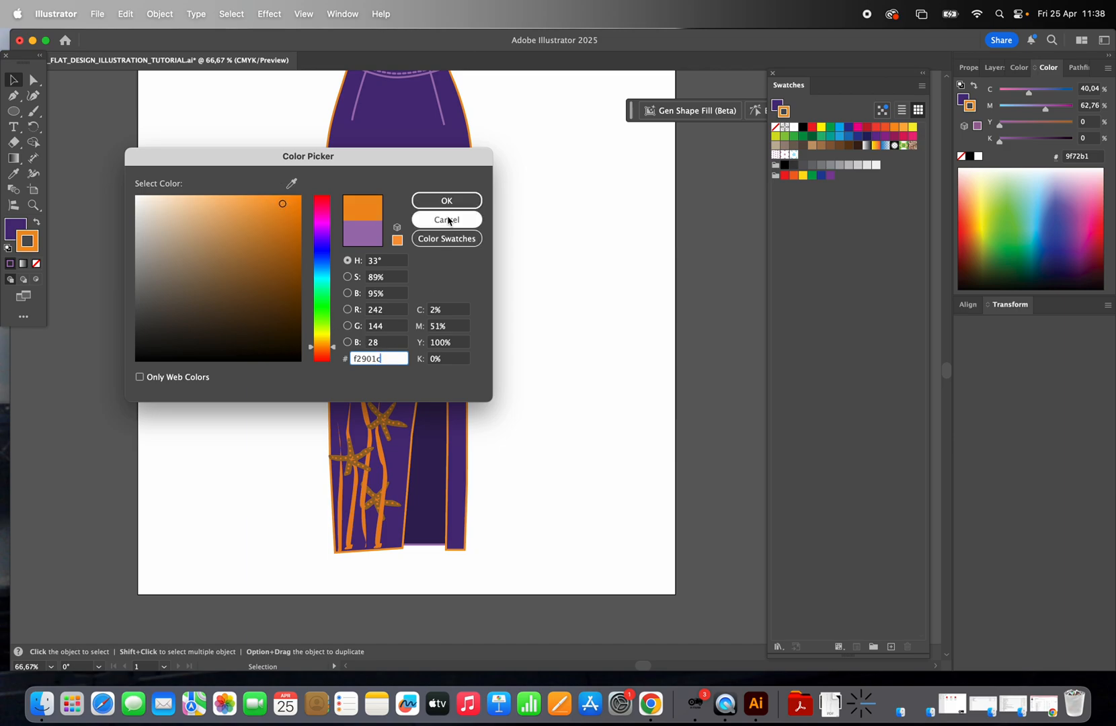
click(447, 201)
click(272, 335)
scroll(269, 331, up, 5)
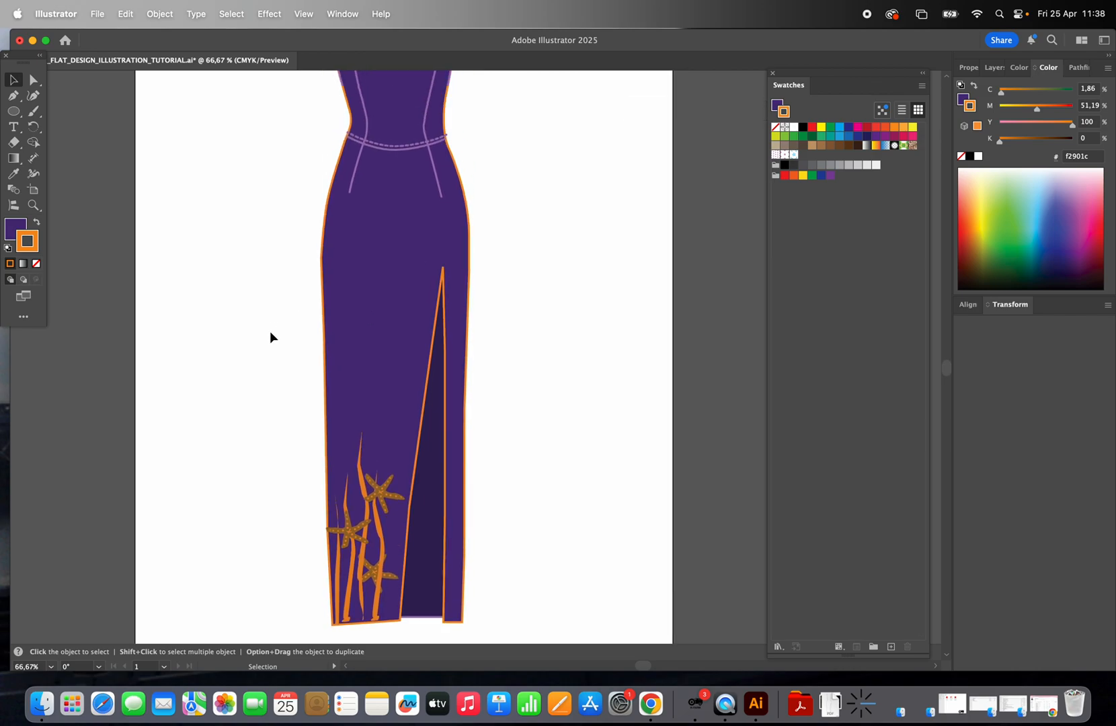
click(380, 286)
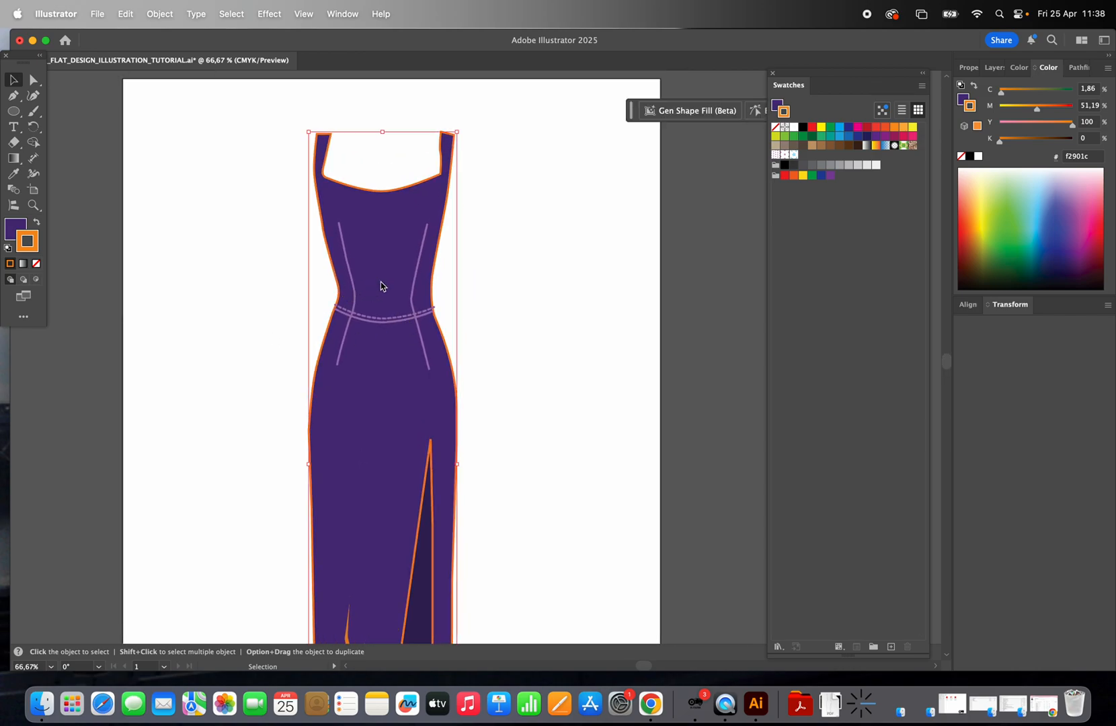
click(472, 214)
- Unlock the top flat design layer and apply the dress's fill and orange stroke to the waist seams and darts using the Eyedropper
click(997, 69)
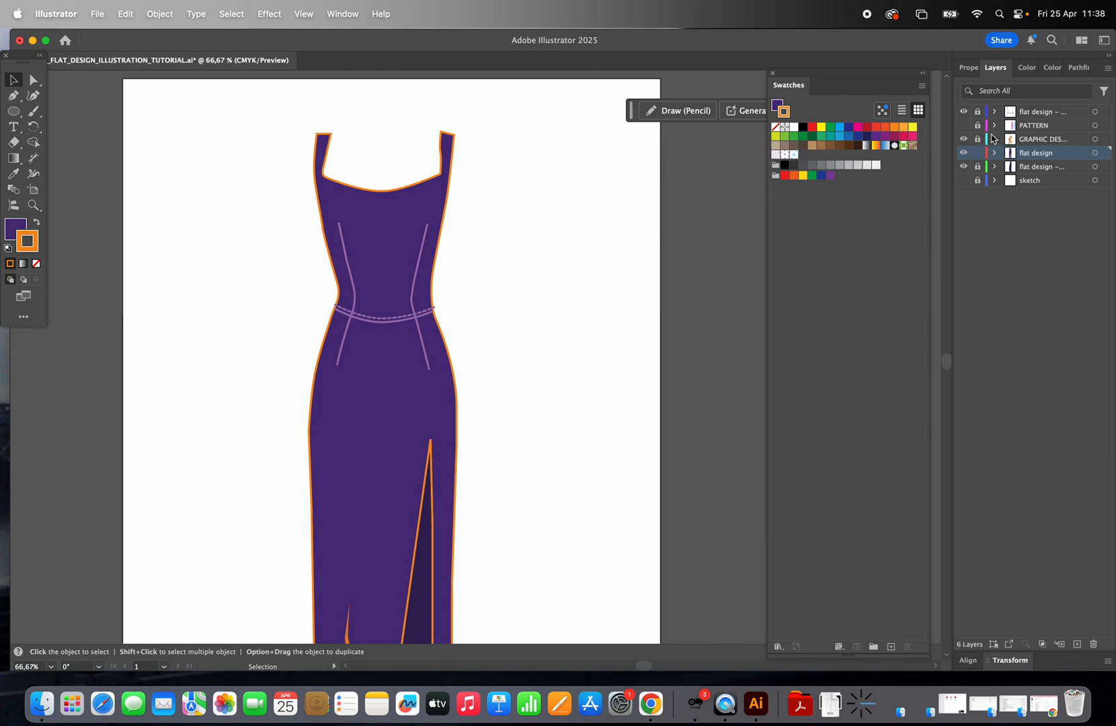
click(371, 316)
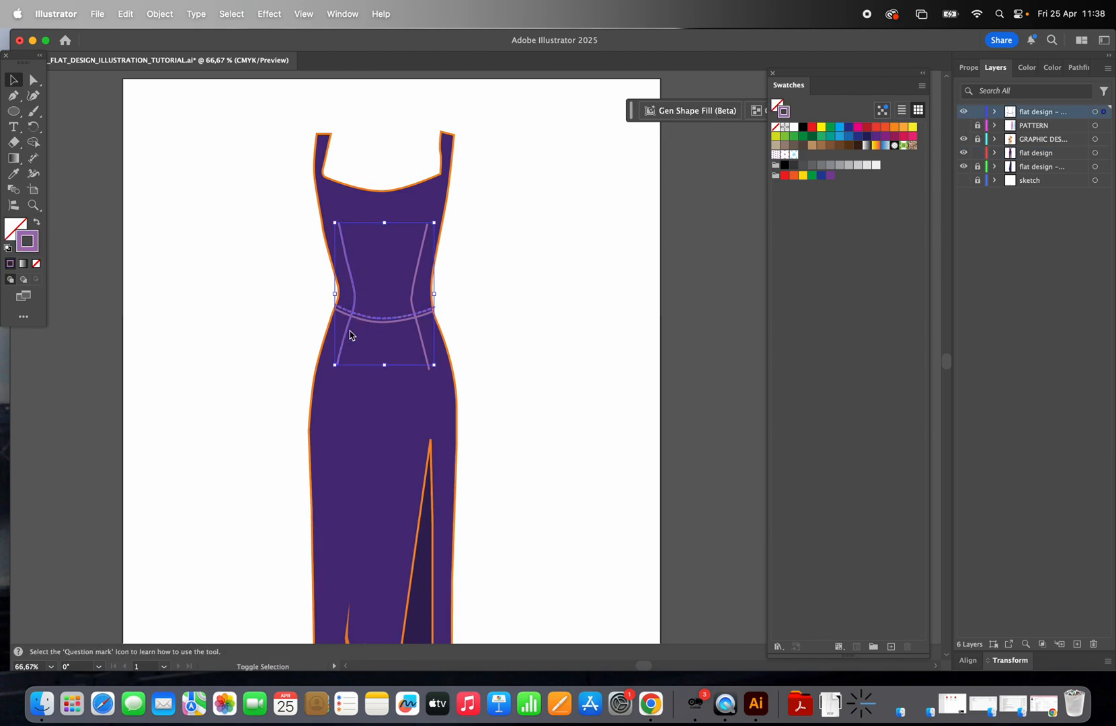
shift+click(362, 321)
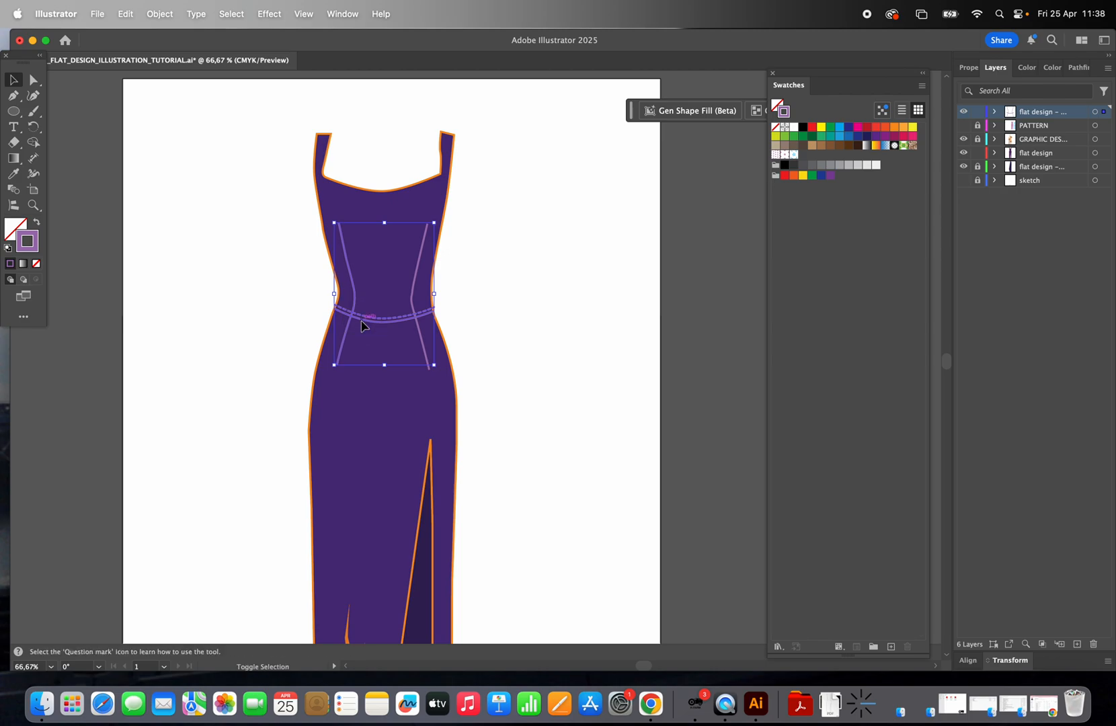
shift+click(420, 257)
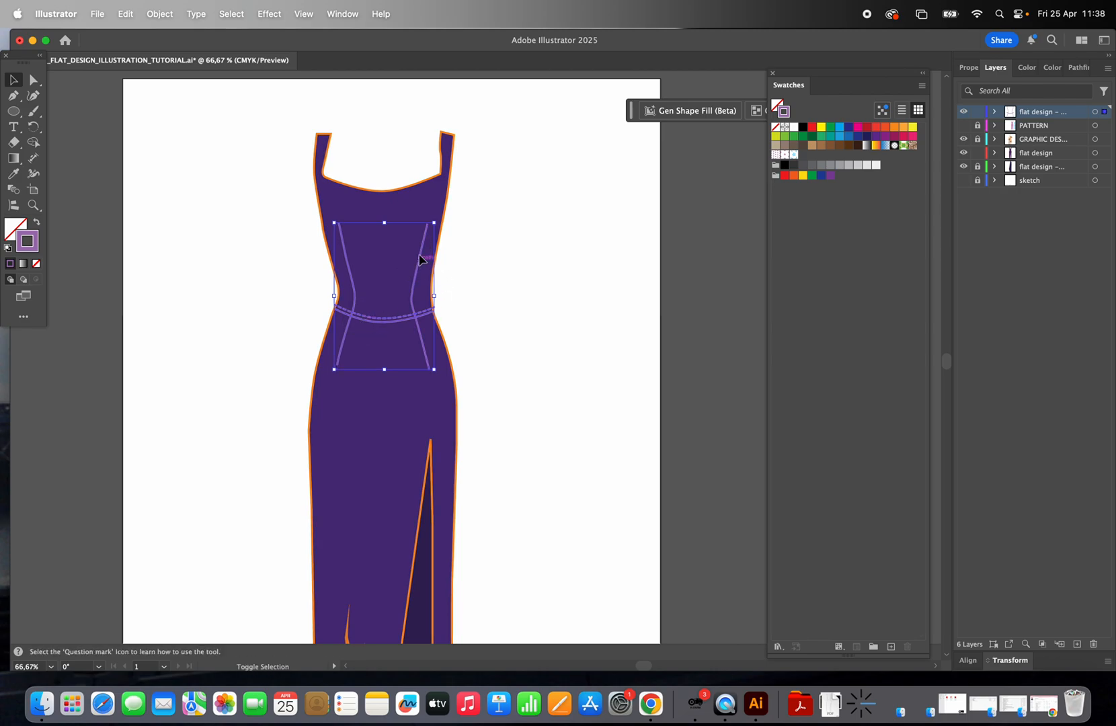
click(14, 174)
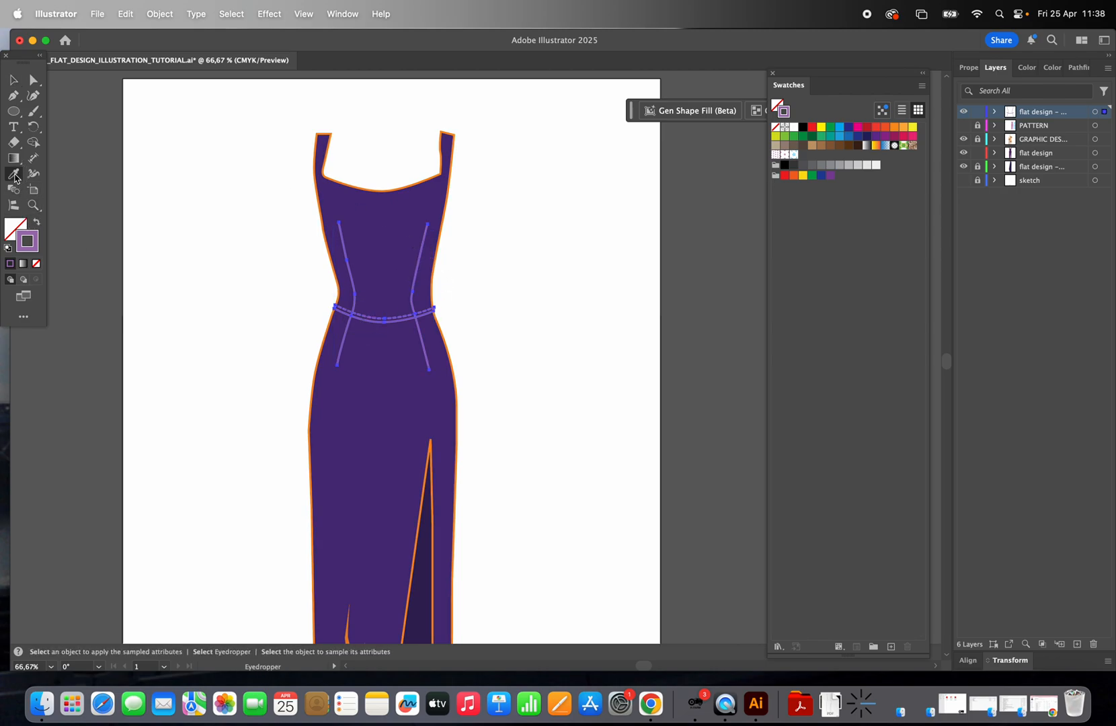
click(374, 213)
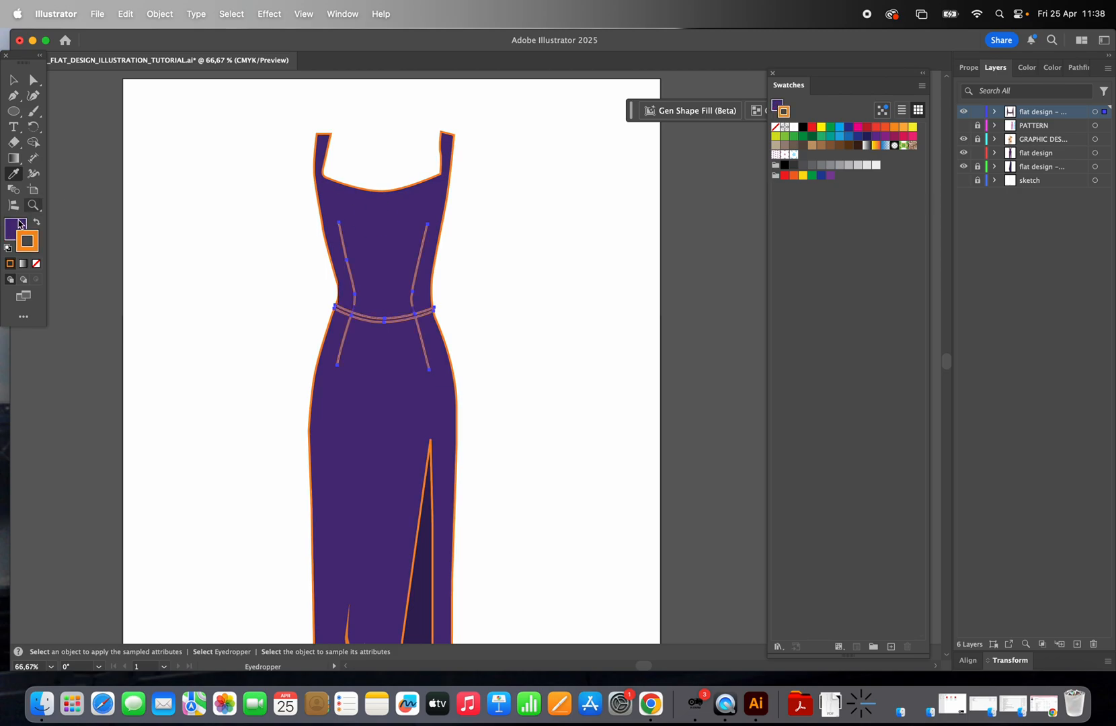
- Remove the fill from the waist seams and darts, keeping their orange stroke, and deselect them
click(14, 231)
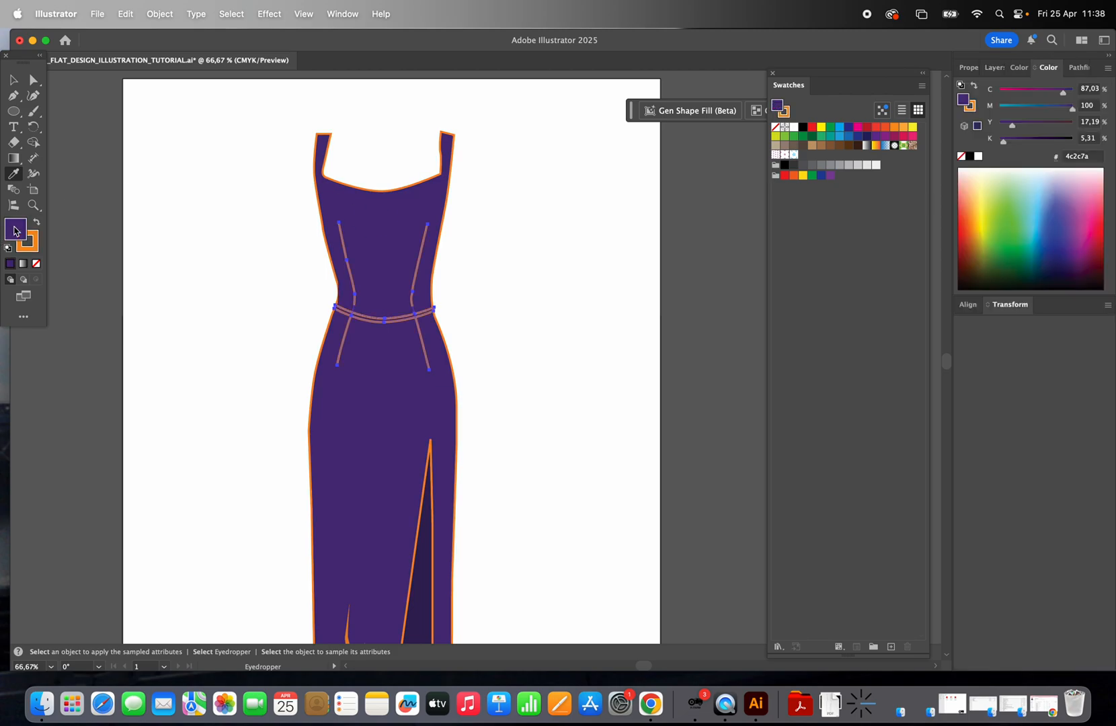
click(37, 264)
key(a)
click(185, 180)
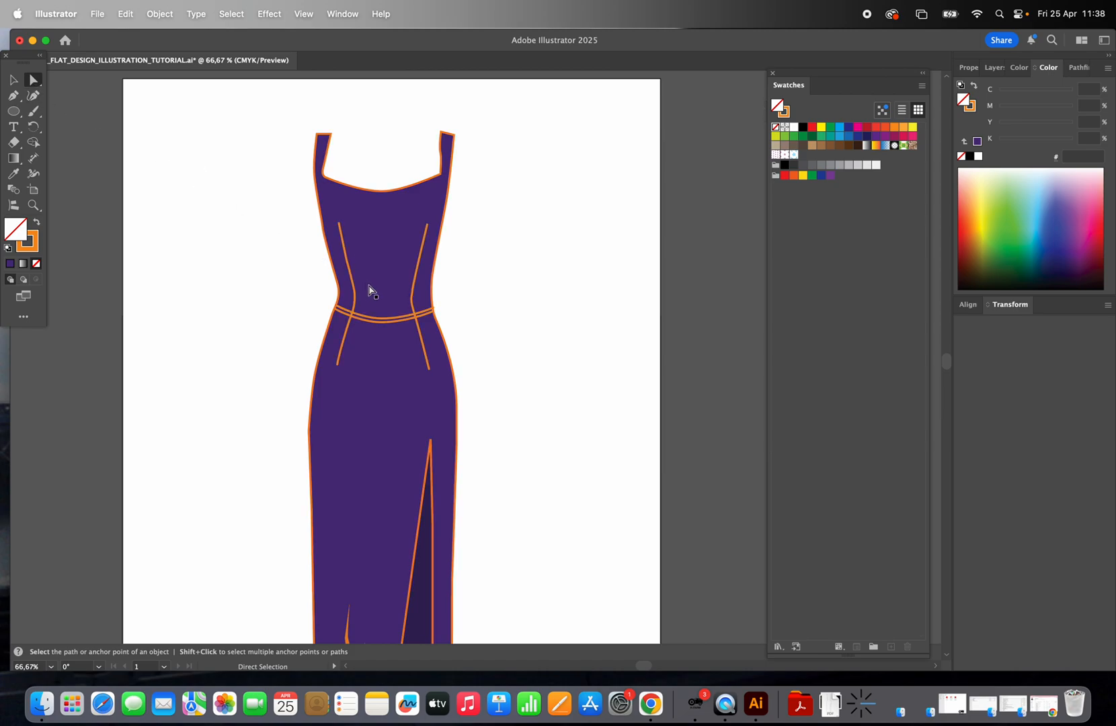
- Turn the upper waist seam into a dashed line with 3 pt dashes and 3 pt gaps
click(374, 315)
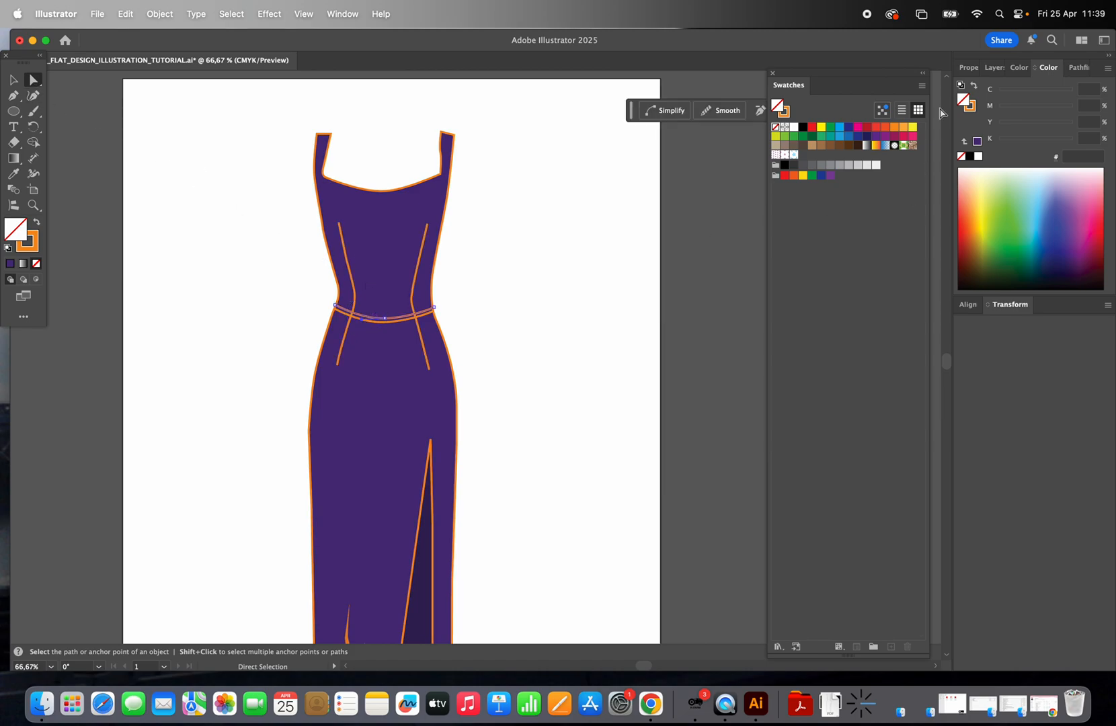
click(969, 68)
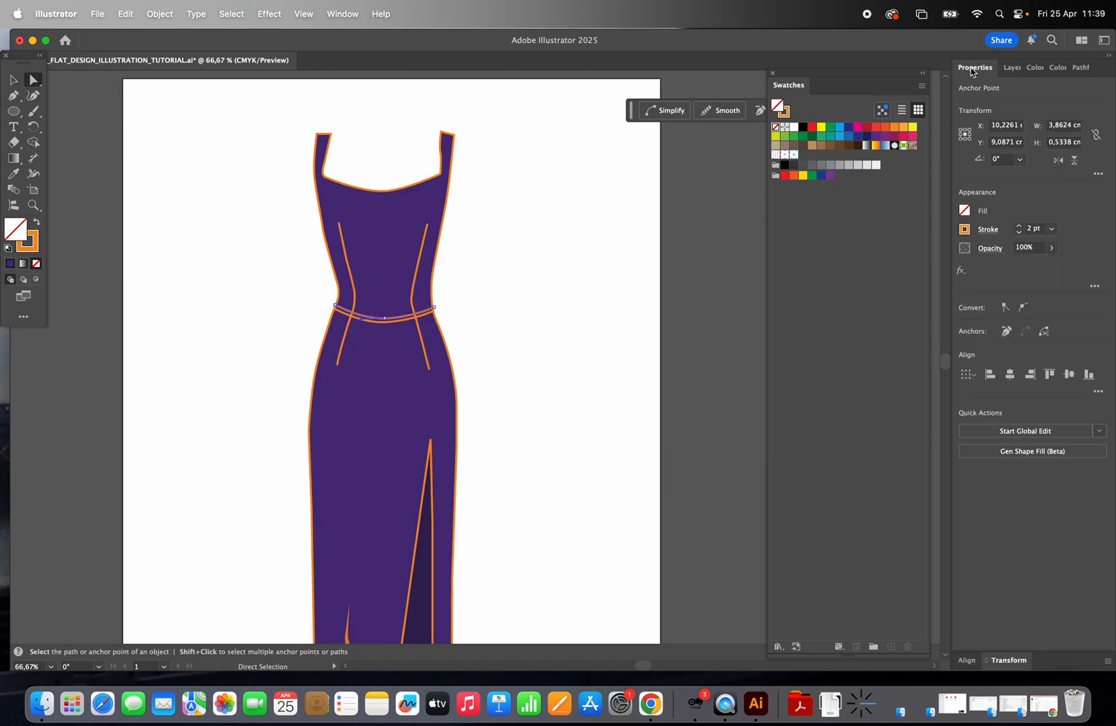
click(986, 234)
click(857, 321)
click(863, 339)
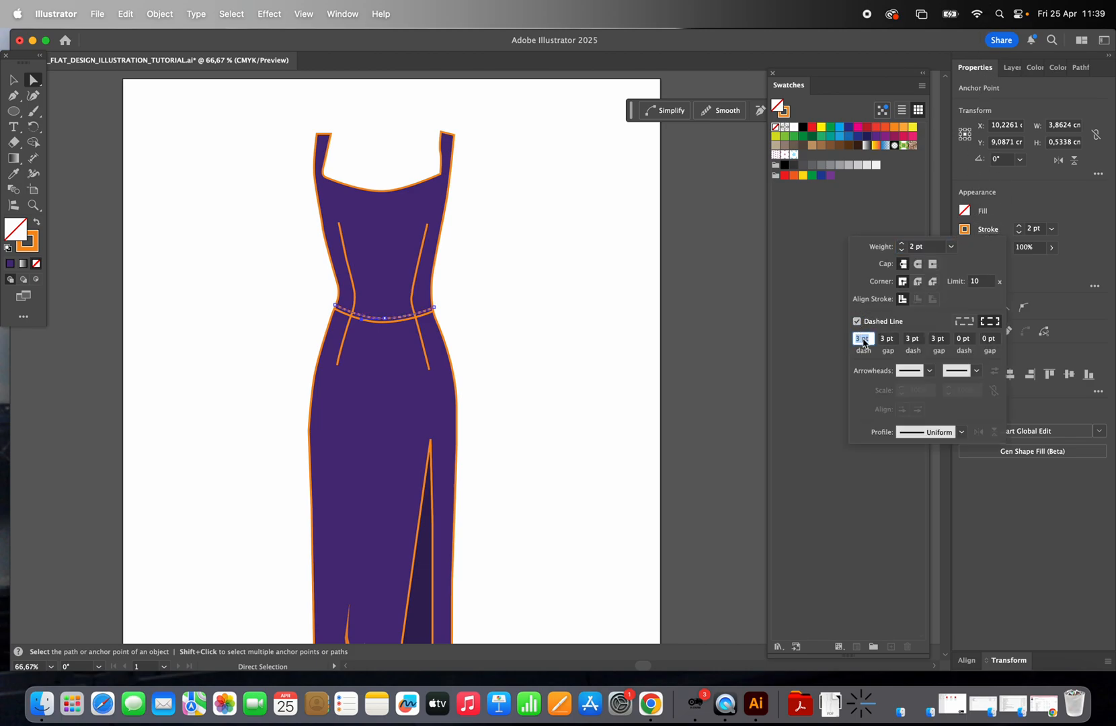
click(635, 364)
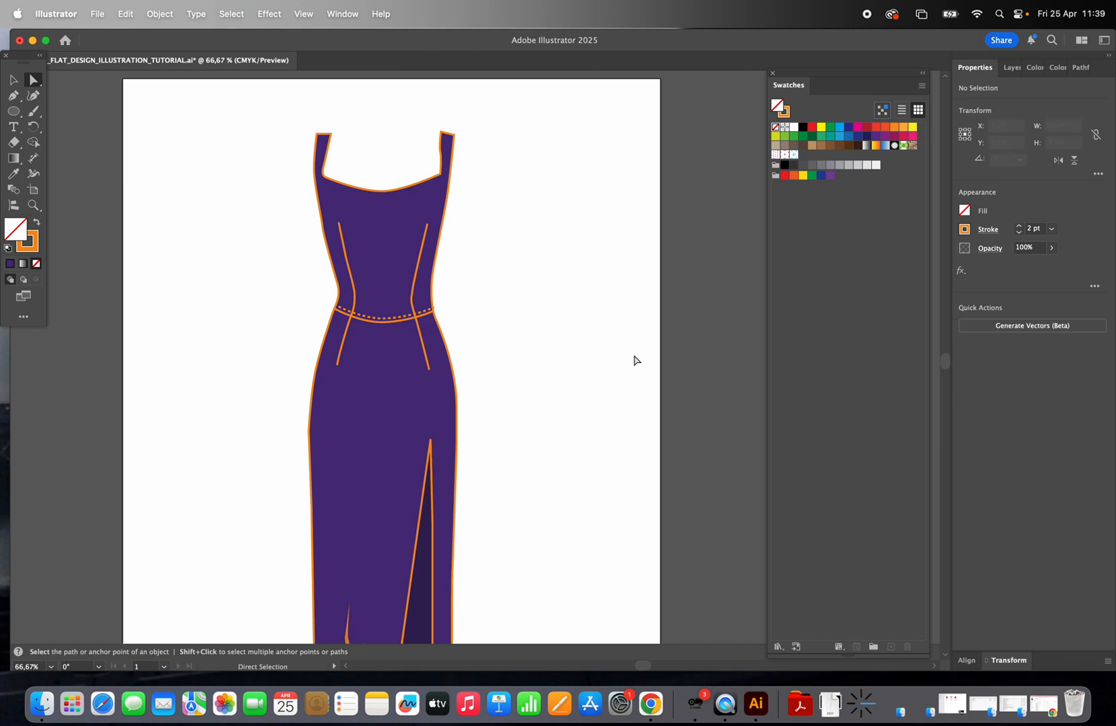
- Lock the main and top flat design layers, unlock and activate the graphic design layer, and save the document
scroll(635, 360, down, 5)
scroll(608, 476, up, 3)
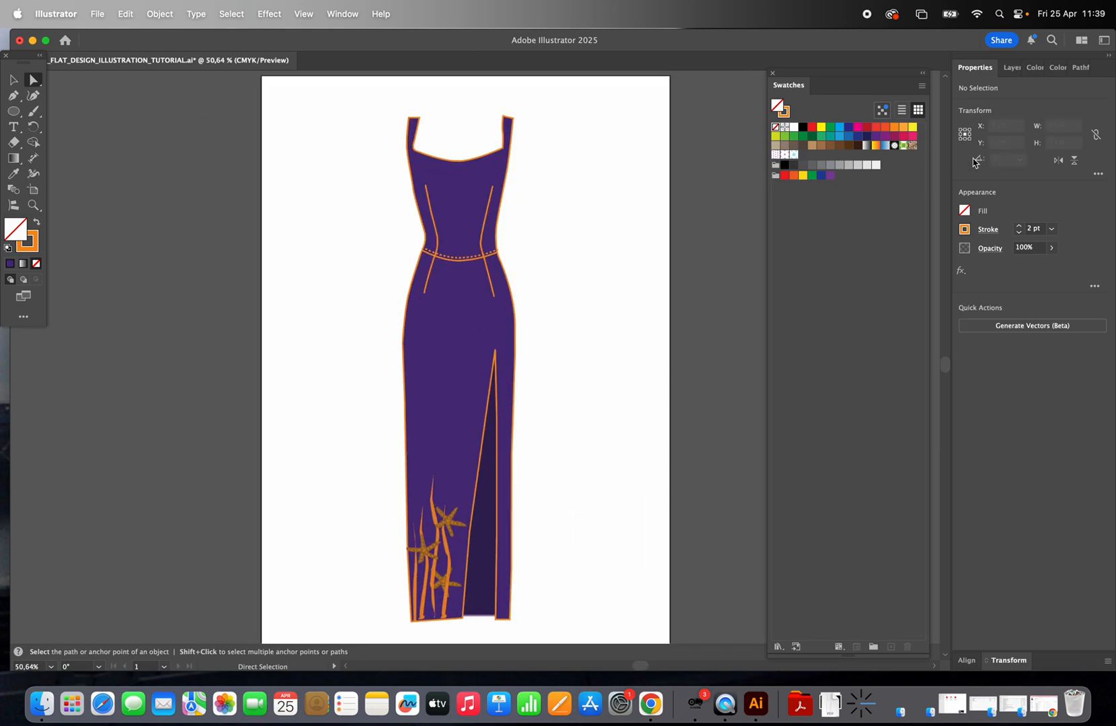
click(1009, 68)
click(978, 152)
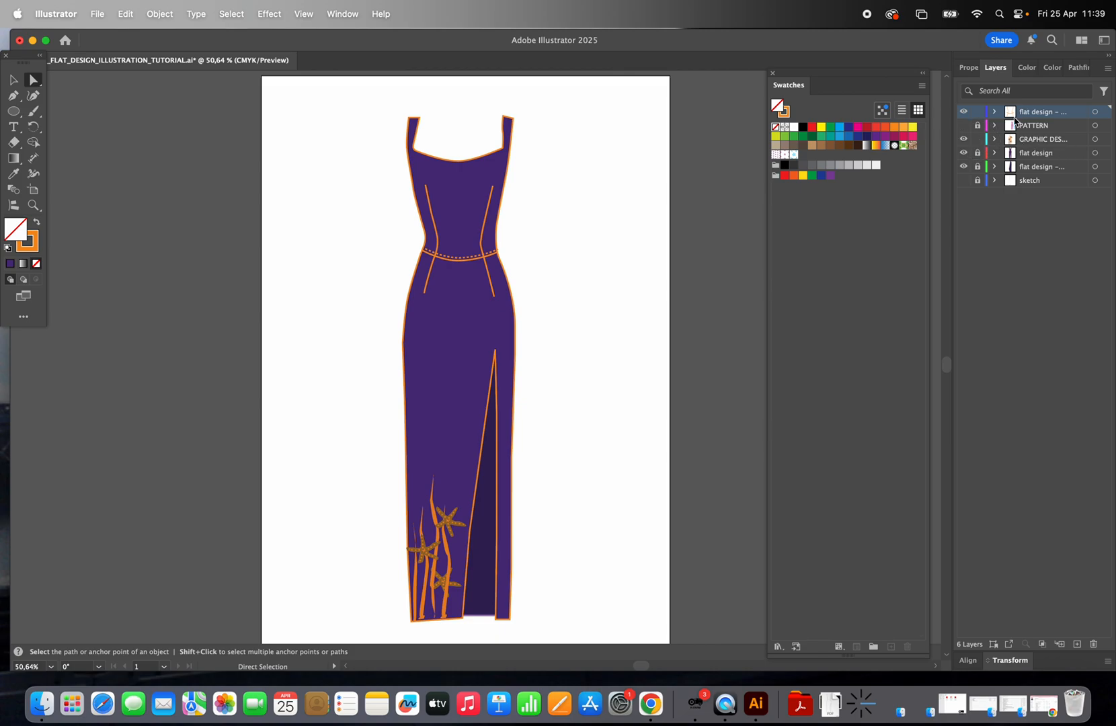
click(978, 111)
click(1034, 141)
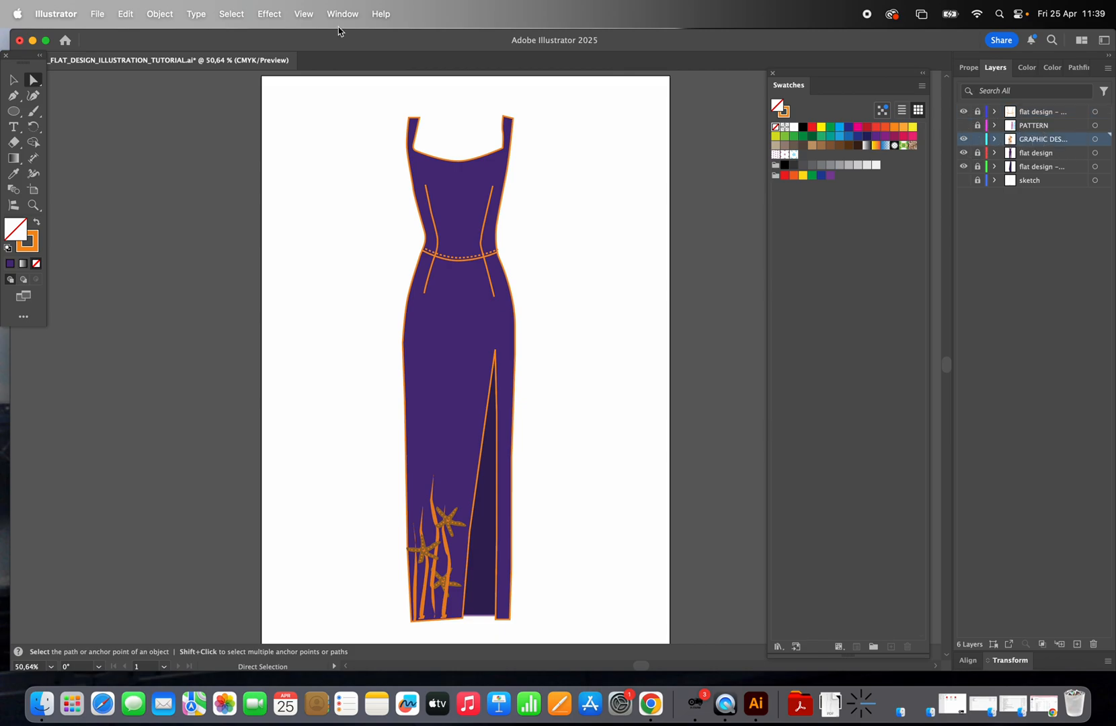
click(99, 14)
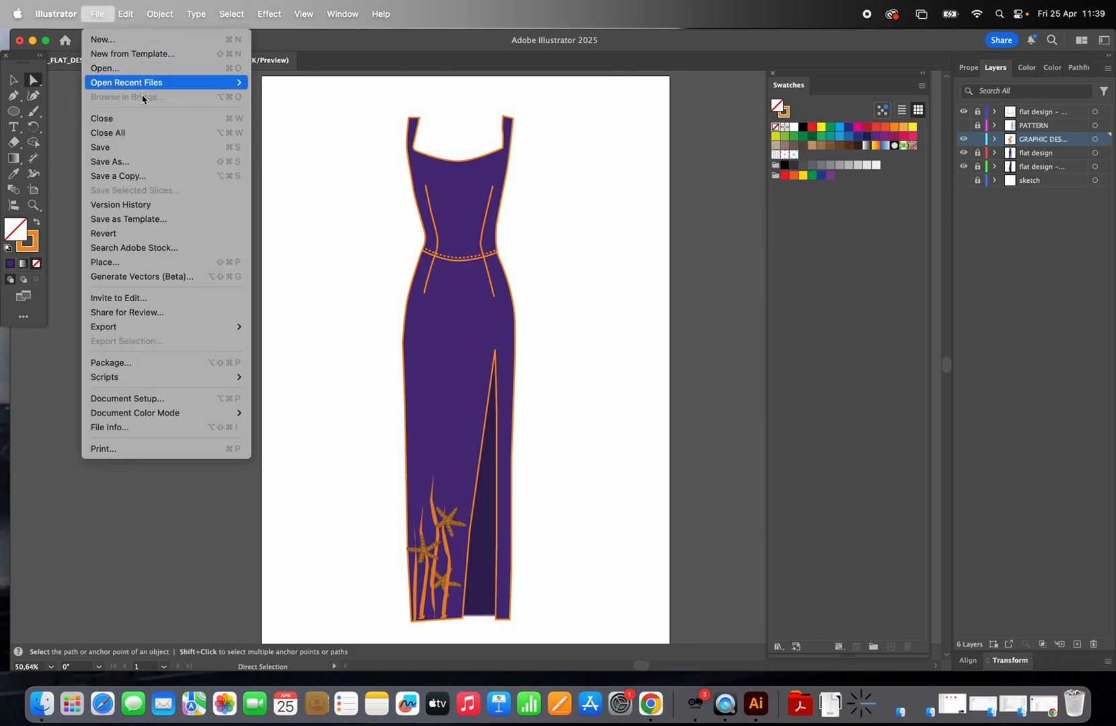
click(134, 148)
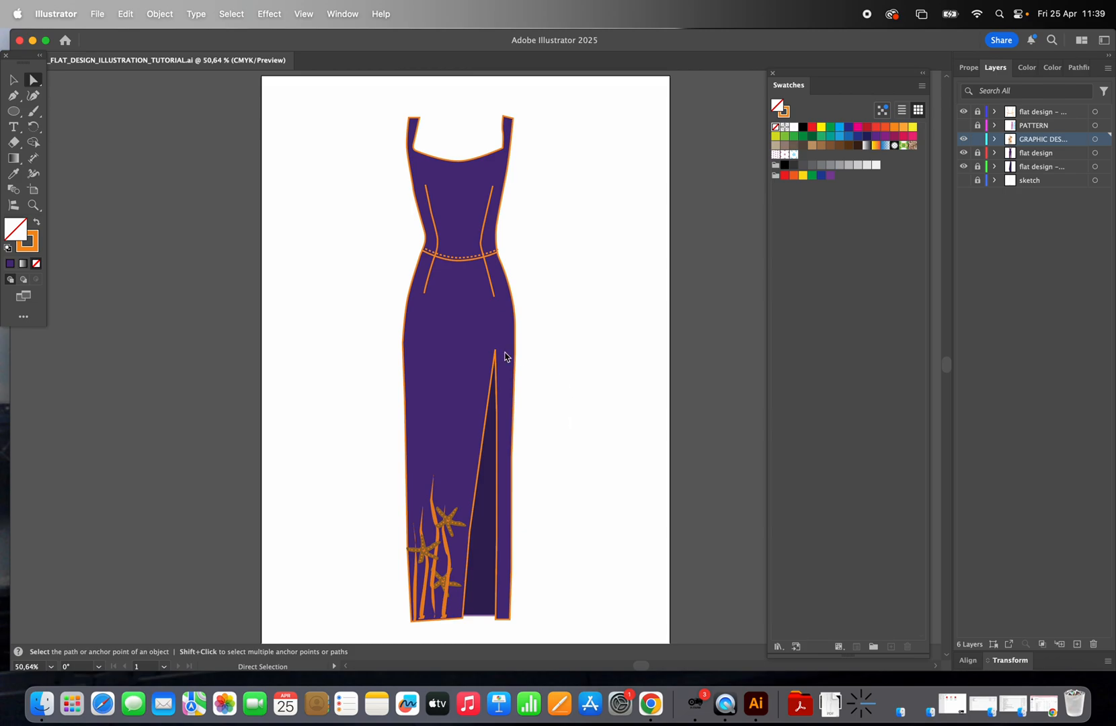
scroll(531, 341, down, 3)
scroll(531, 341, right, 5)
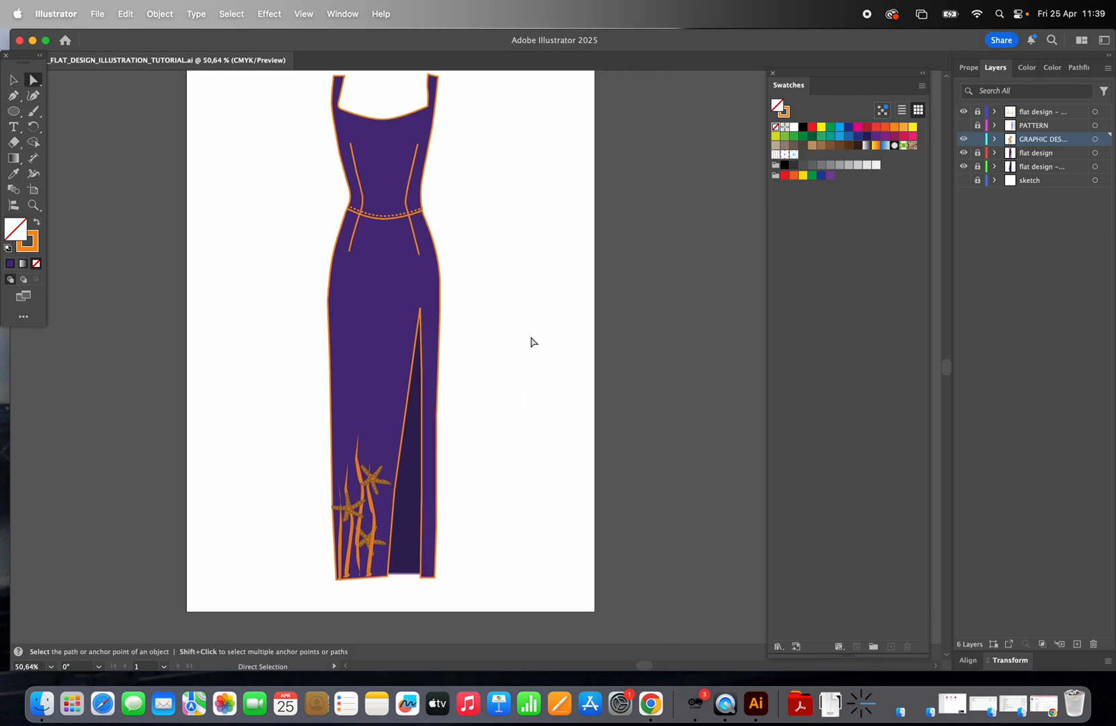
click(379, 482)
key(v)
click(101, 195)
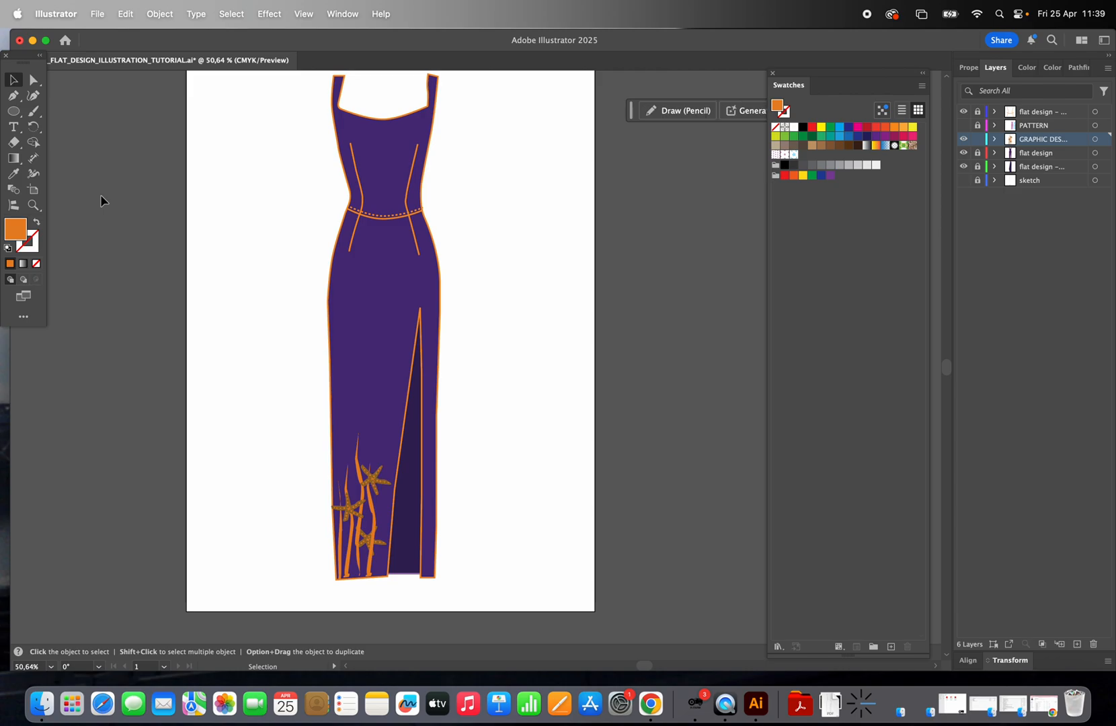
- Place a copy of the topmost hem starfish on the upper bodice just below the neckline and deselect it
click(382, 482)
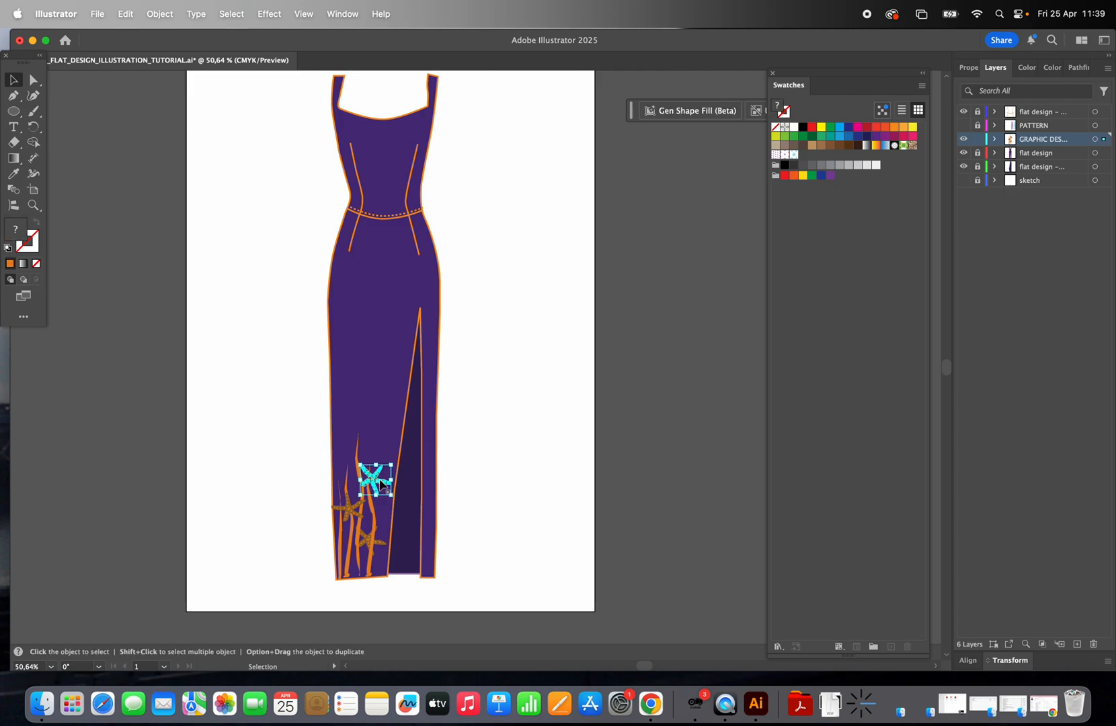
mouse_move(381, 482)
mouse_down()
mouse_move(479, 360)
mouse_move(400, 142)
mouse_up()
click(524, 382)
click(496, 142)
- Scale the bodice starfish down to about three quarters of its size and deselect it
click(34, 204)
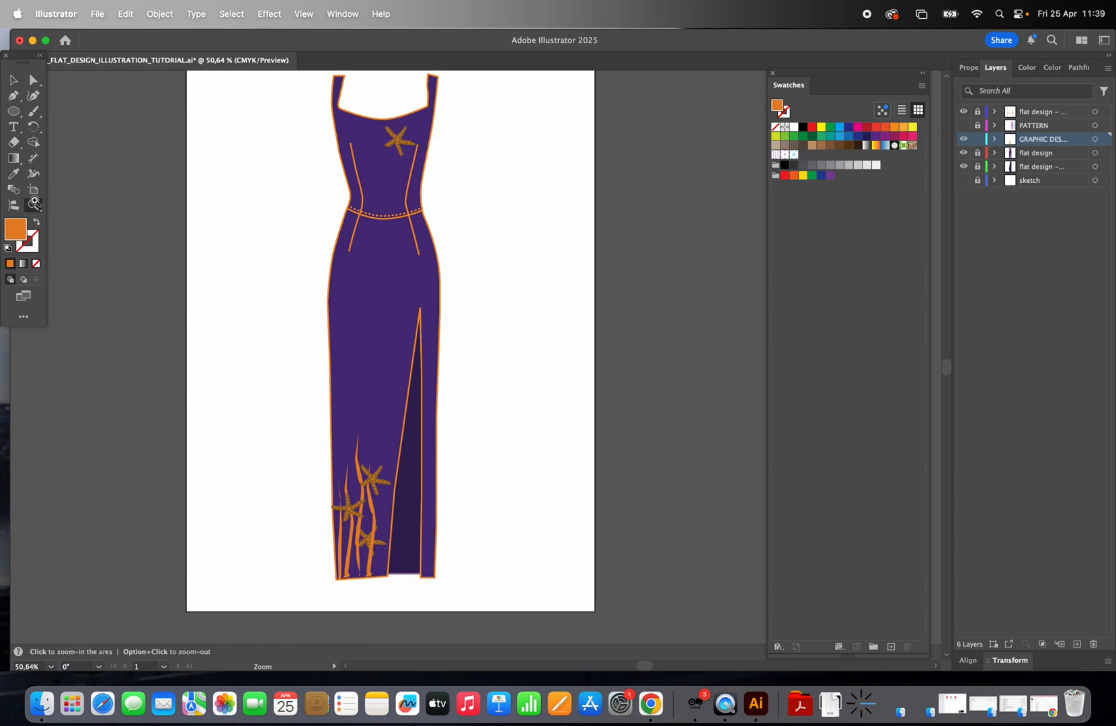
click(420, 224)
click(419, 220)
click(512, 368)
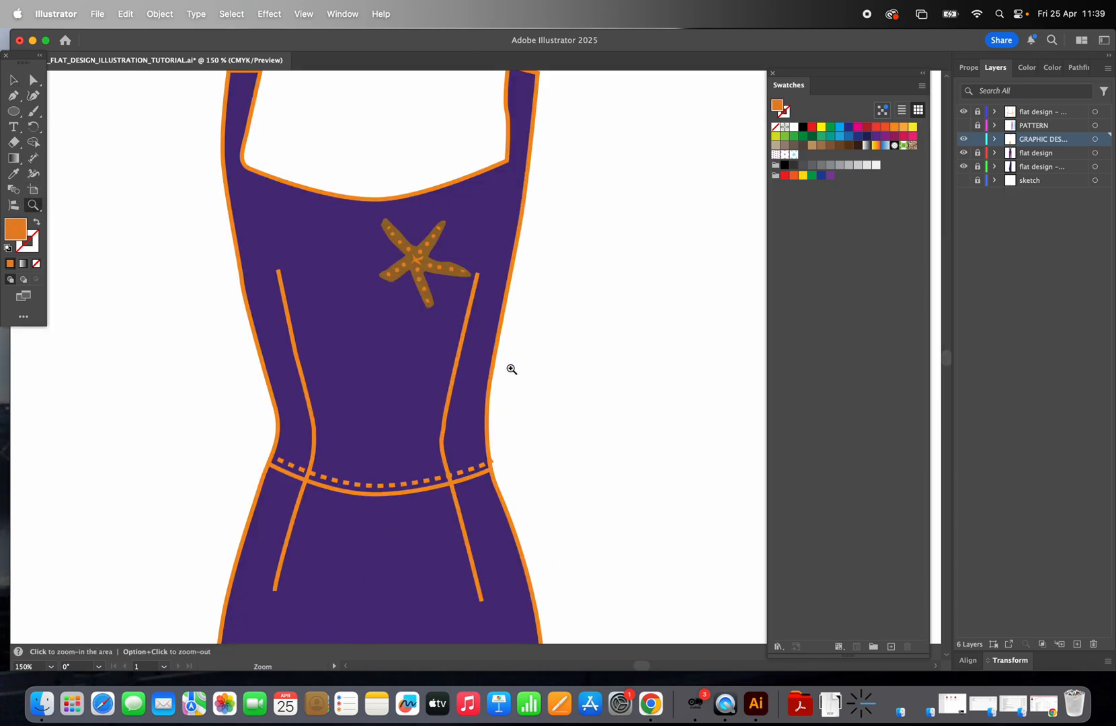
click(481, 328)
click(13, 80)
click(379, 263)
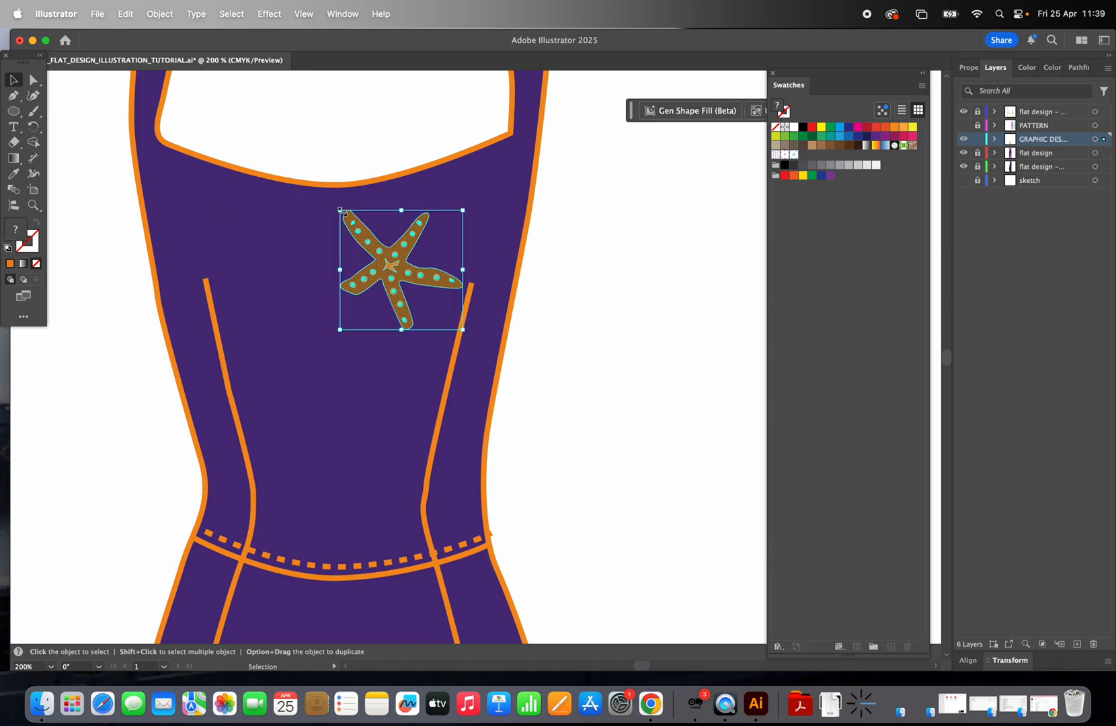
drag(340, 210, 372, 240)
click(568, 319)
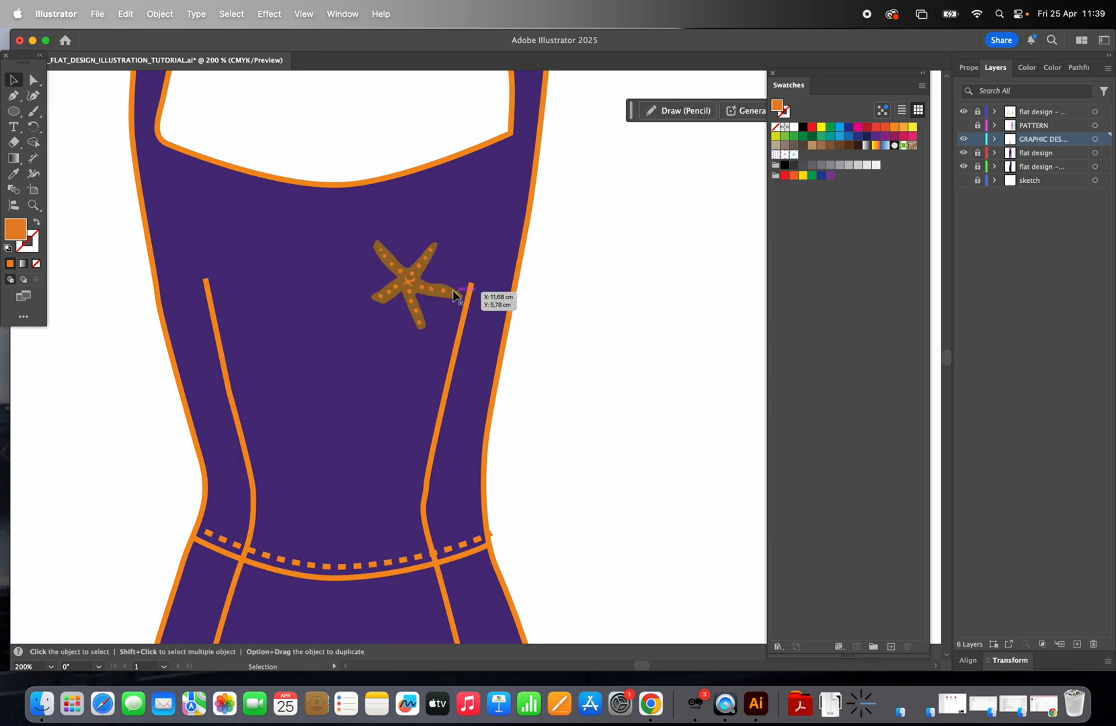
- Copy the bodice starfish toward the waist, rotate the copy, and duplicate it beside the dart just above the dashed seam
click(454, 295)
drag(454, 295, 379, 432)
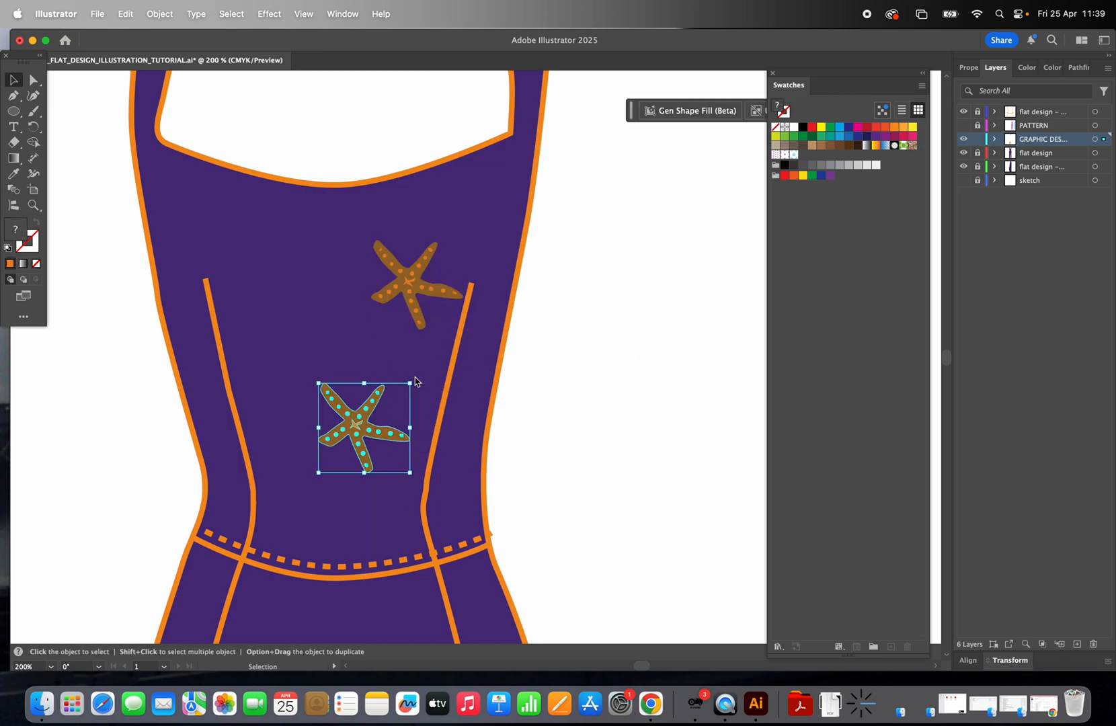
drag(414, 381, 361, 389)
click(421, 429)
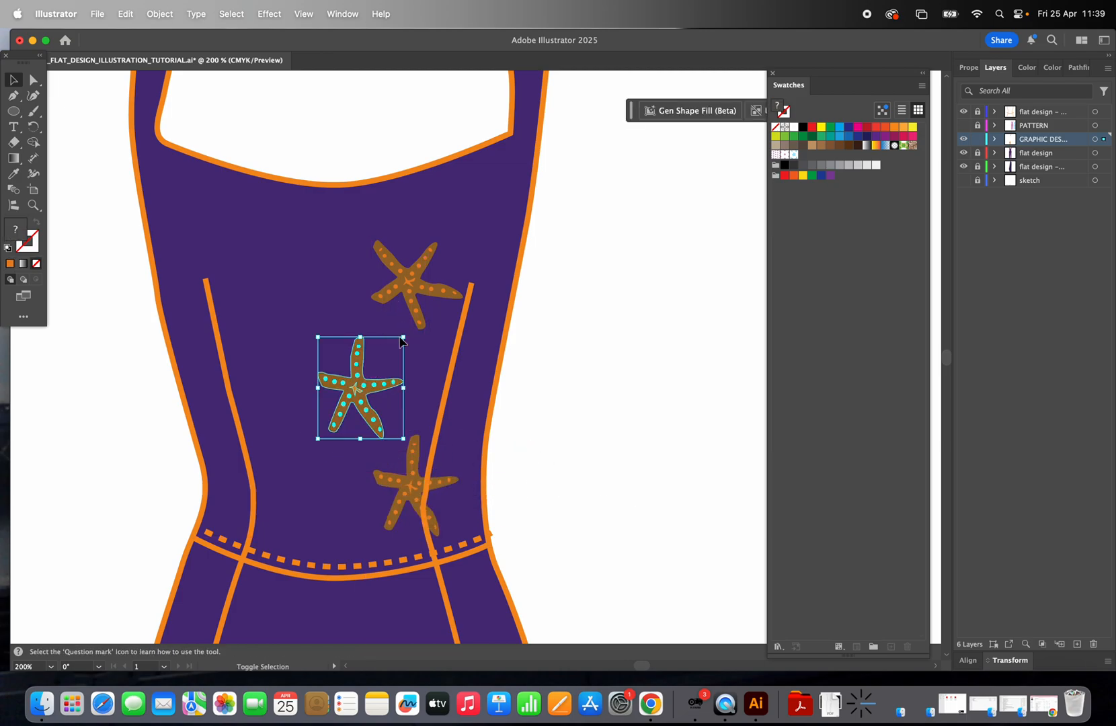
- Widen the middle bodice starfish so it differs from the others and nudge it slightly up and outward
drag(404, 338, 419, 394)
click(598, 384)
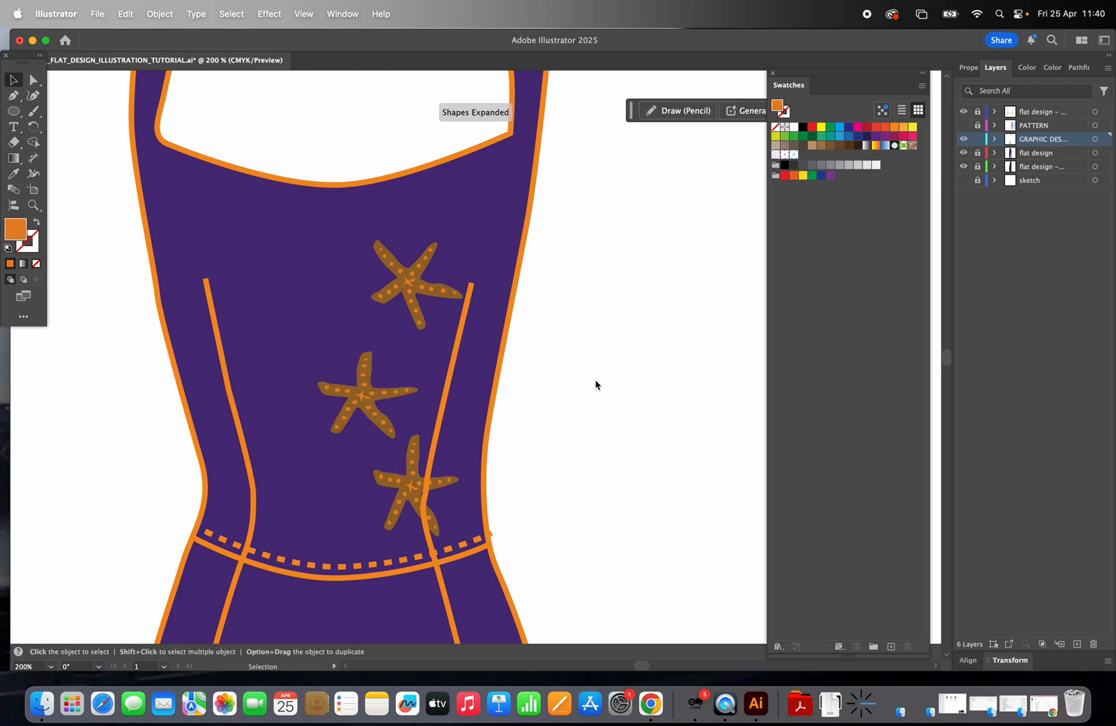
click(377, 395)
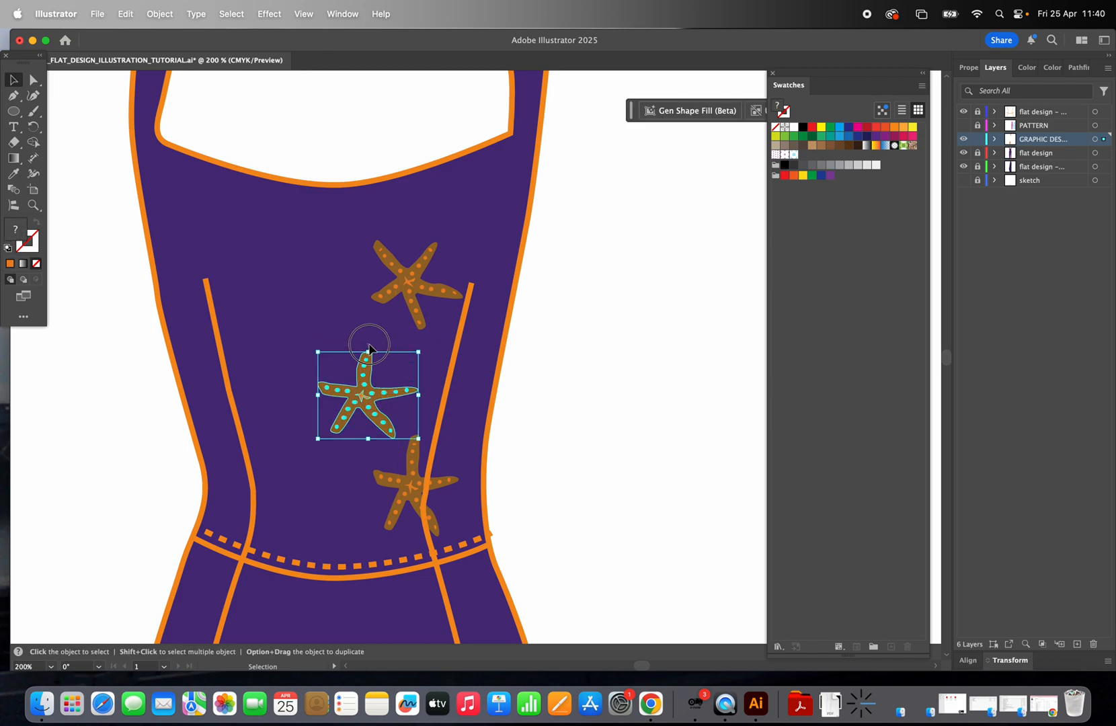
click(369, 344)
mouse_move(363, 362)
mouse_down()
mouse_move(386, 351)
mouse_move(358, 359)
mouse_up()
- Shrink the top bodice starfish to about half its size and place a copy diagonally above it toward the armhole
click(434, 288)
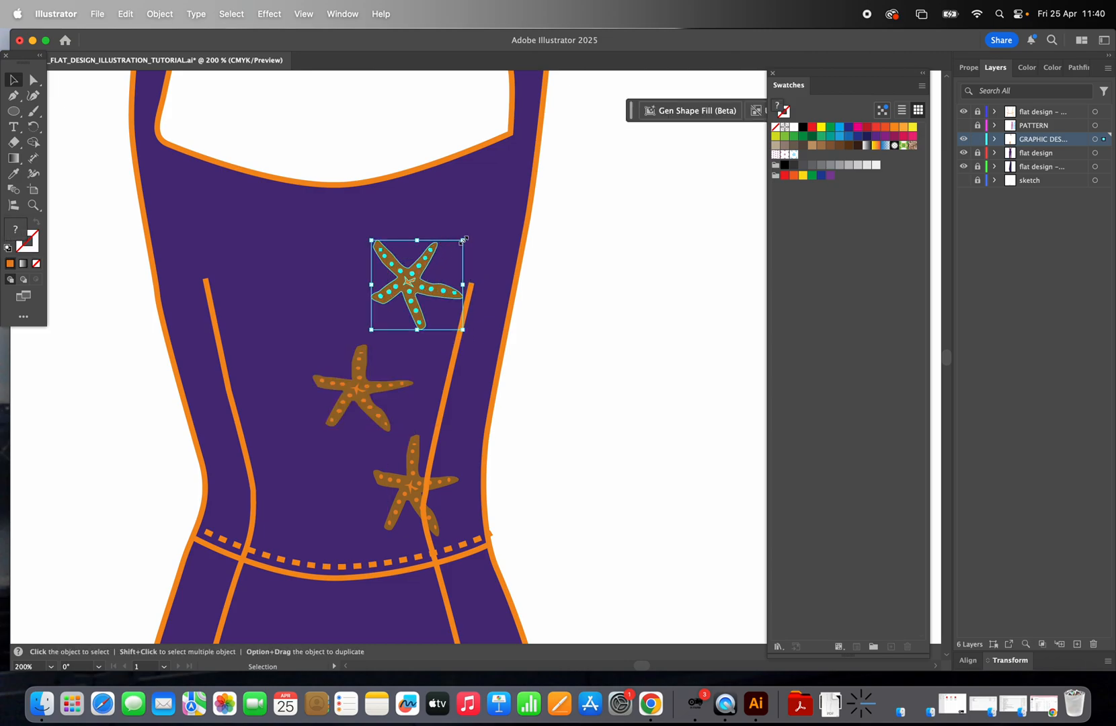
drag(464, 240, 485, 306)
click(538, 310)
drag(389, 314, 443, 254)
click(551, 255)
- Enlarge the small starfish beside the dart's upper end and its neighbour nearer the bodice centre, the latter to about 0.79 cm wide
click(424, 319)
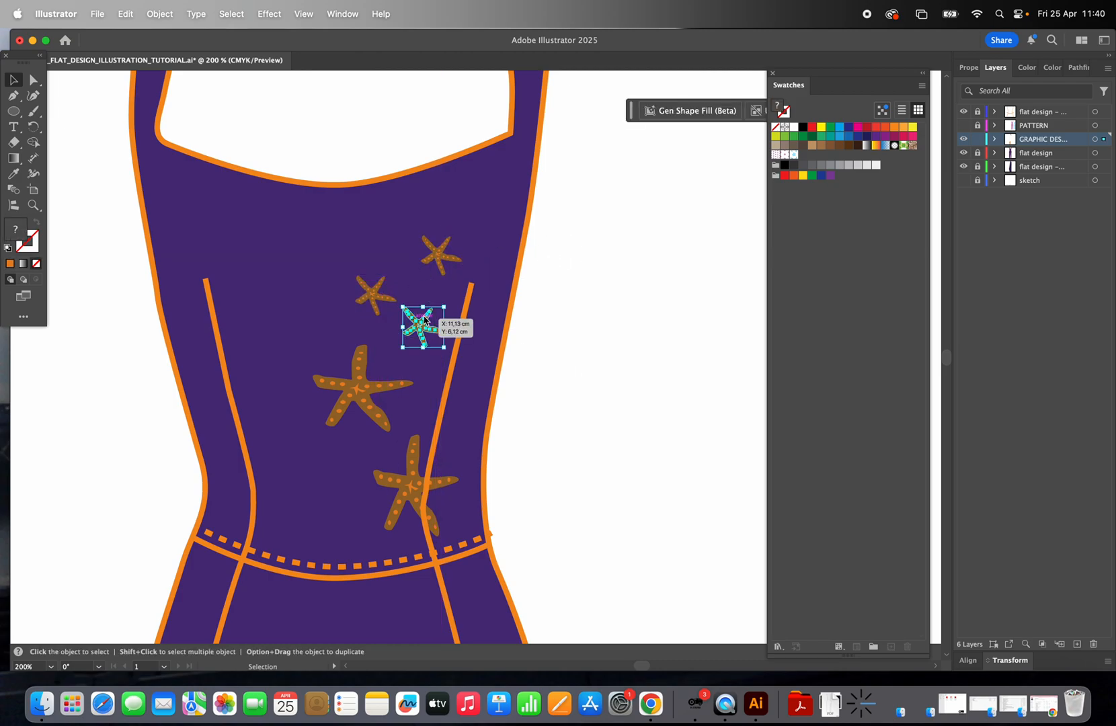
drag(444, 308, 459, 292)
click(545, 290)
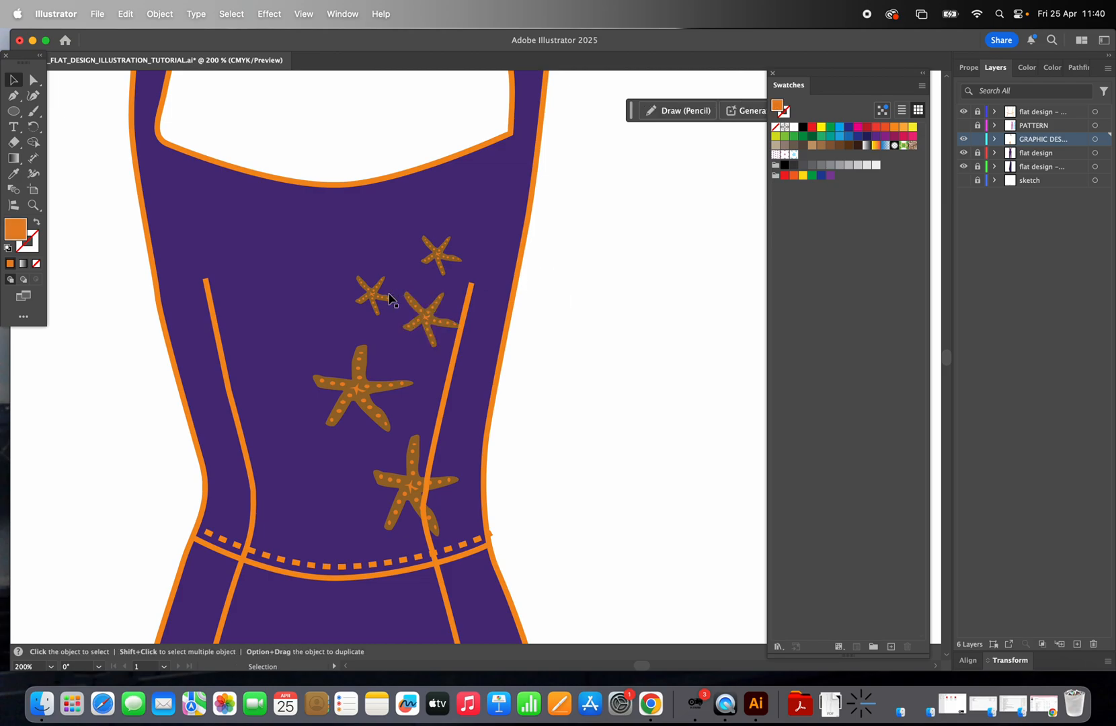
click(385, 297)
drag(354, 276, 338, 256)
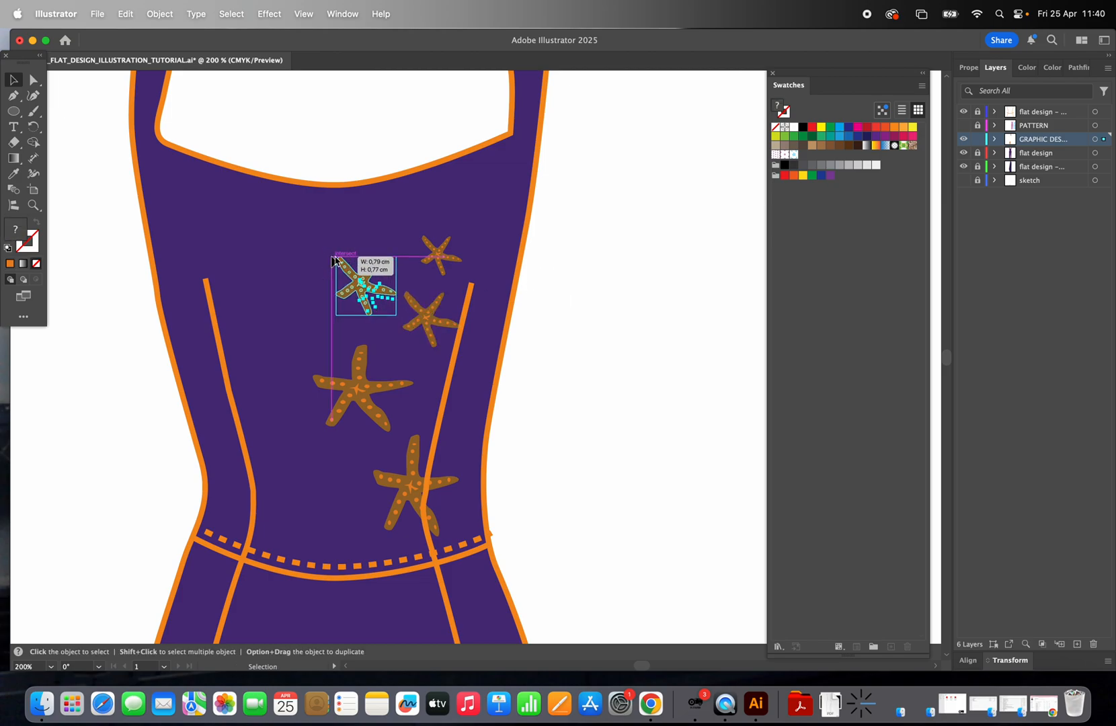
- Arrange two small starfish above the medium pair, one near the armhole and a rotated one below the neckline
drag(452, 261, 368, 157)
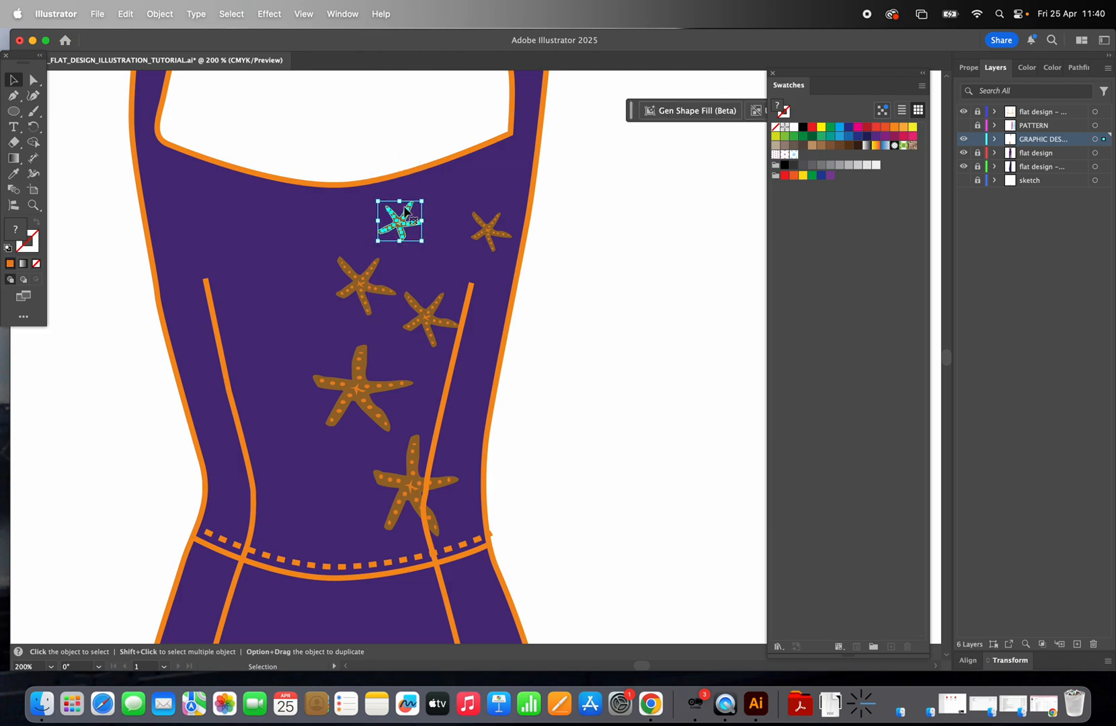
mouse_move(404, 214)
mouse_down()
mouse_move(439, 230)
mouse_move(419, 235)
mouse_up()
click(521, 254)
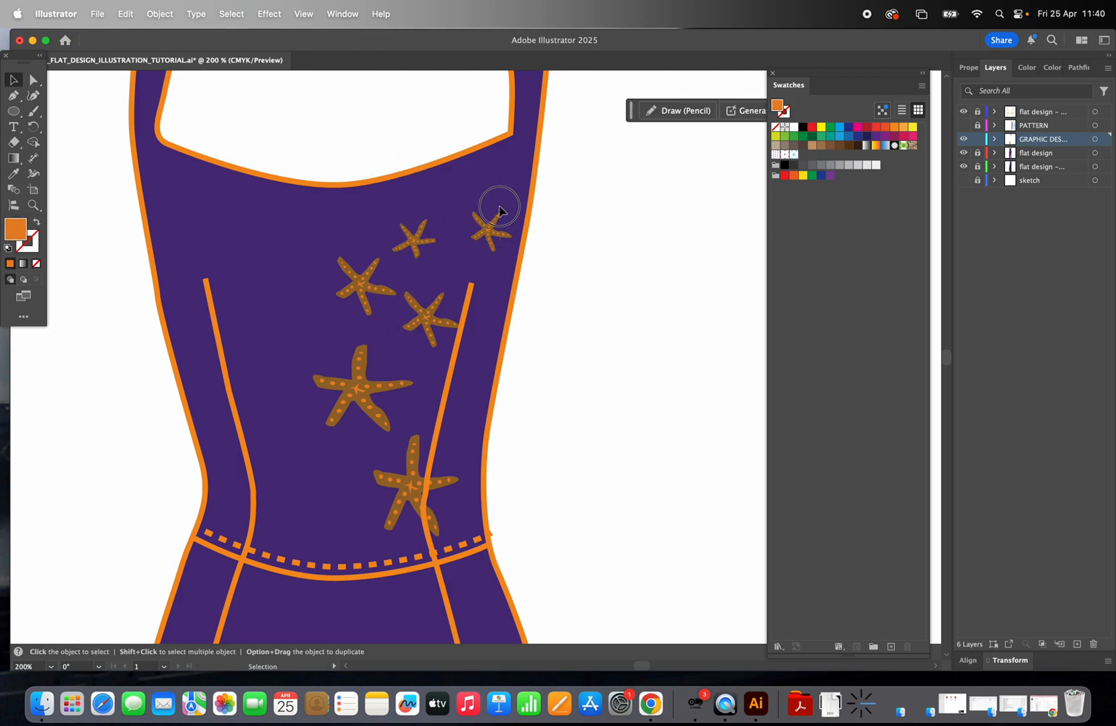
- Place a copy of the small armhole starfish directly above it, near the base of the shoulder strap
drag(499, 207, 497, 175)
click(524, 242)
drag(499, 236, 500, 183)
click(535, 174)
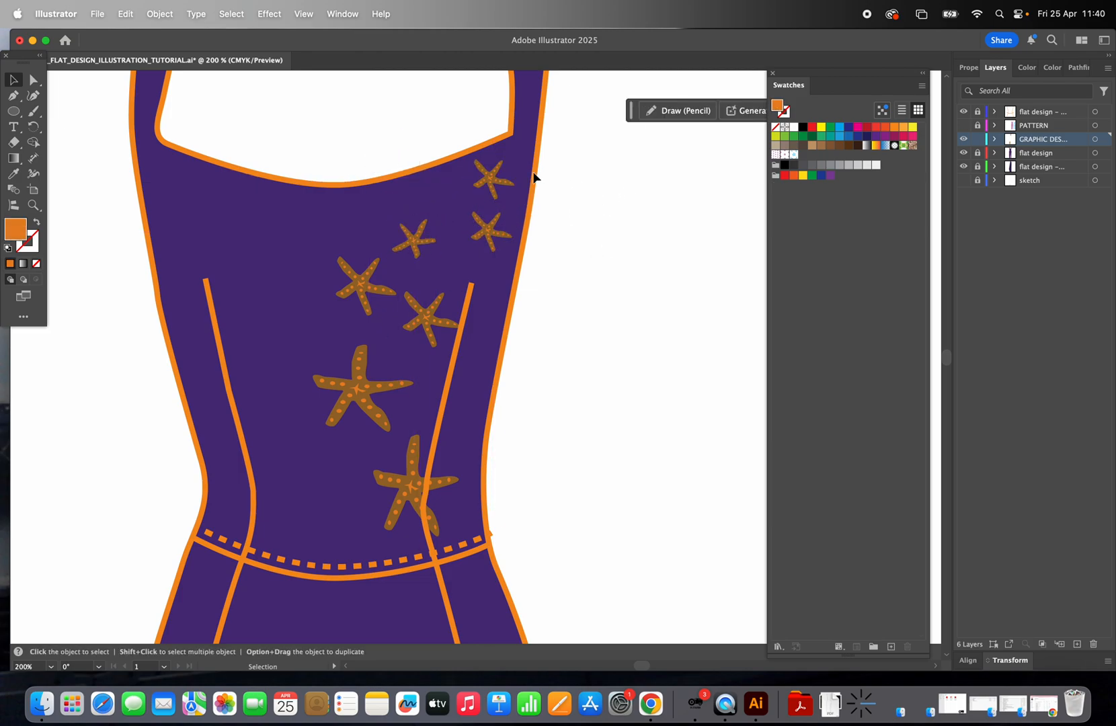
- Duplicate the large middle starfish sideways across the neighbouring bodice dart and deselect the copy
click(493, 179)
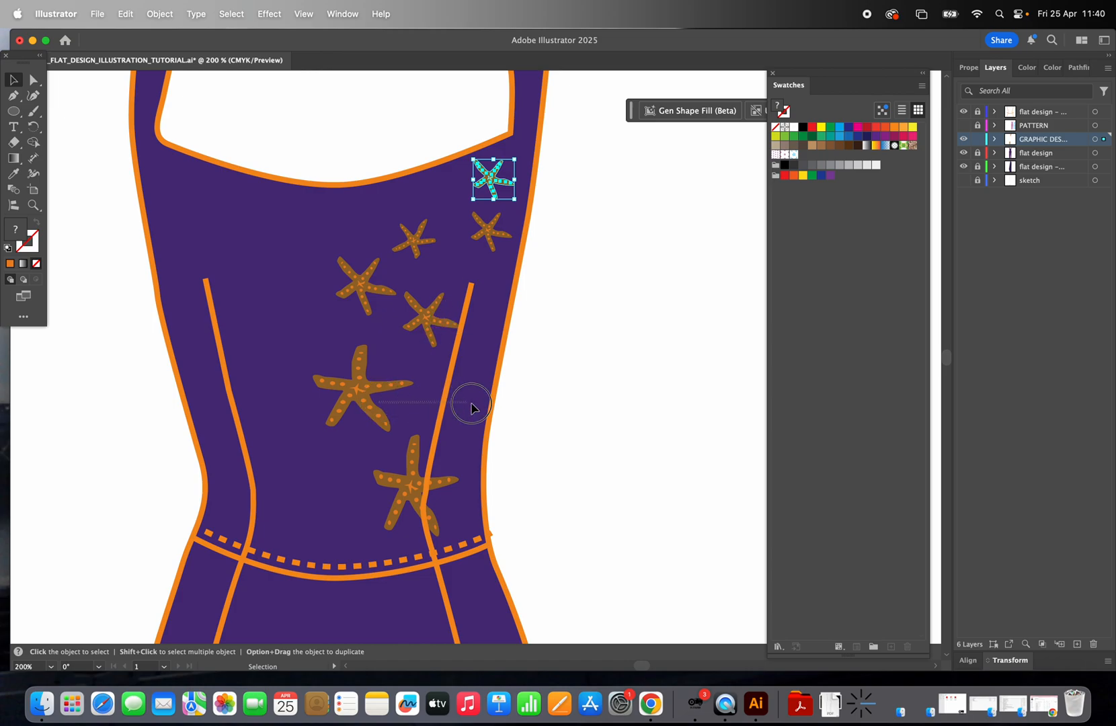
click(363, 386)
drag(363, 386, 444, 393)
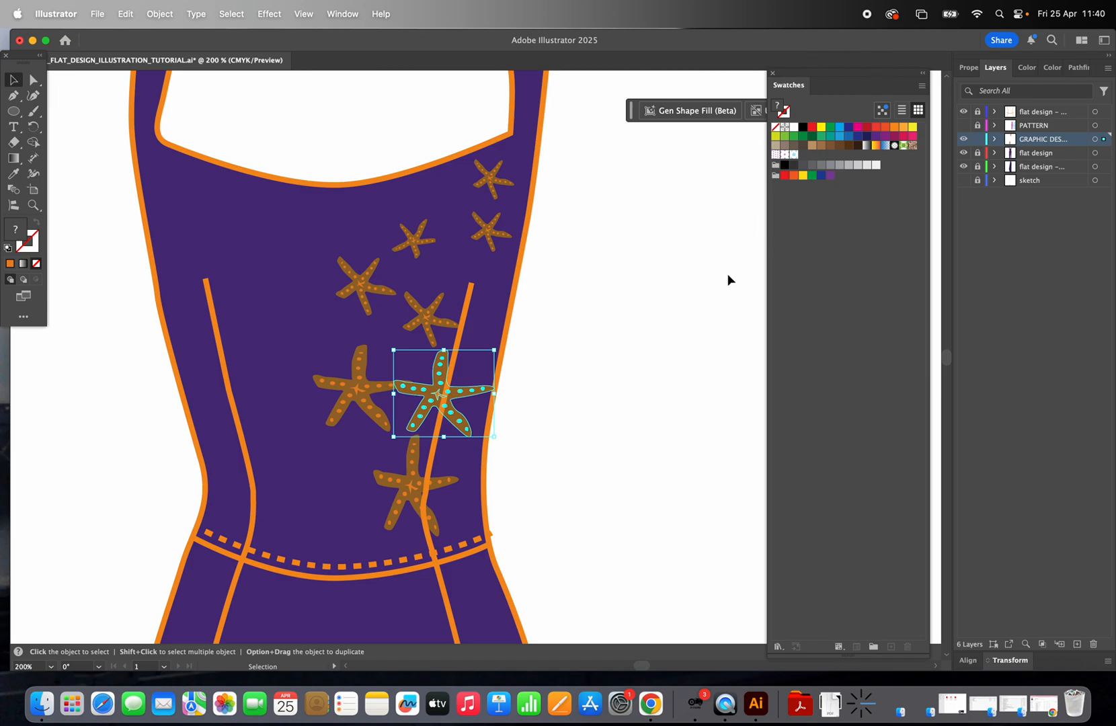
scroll(730, 280, down, 2)
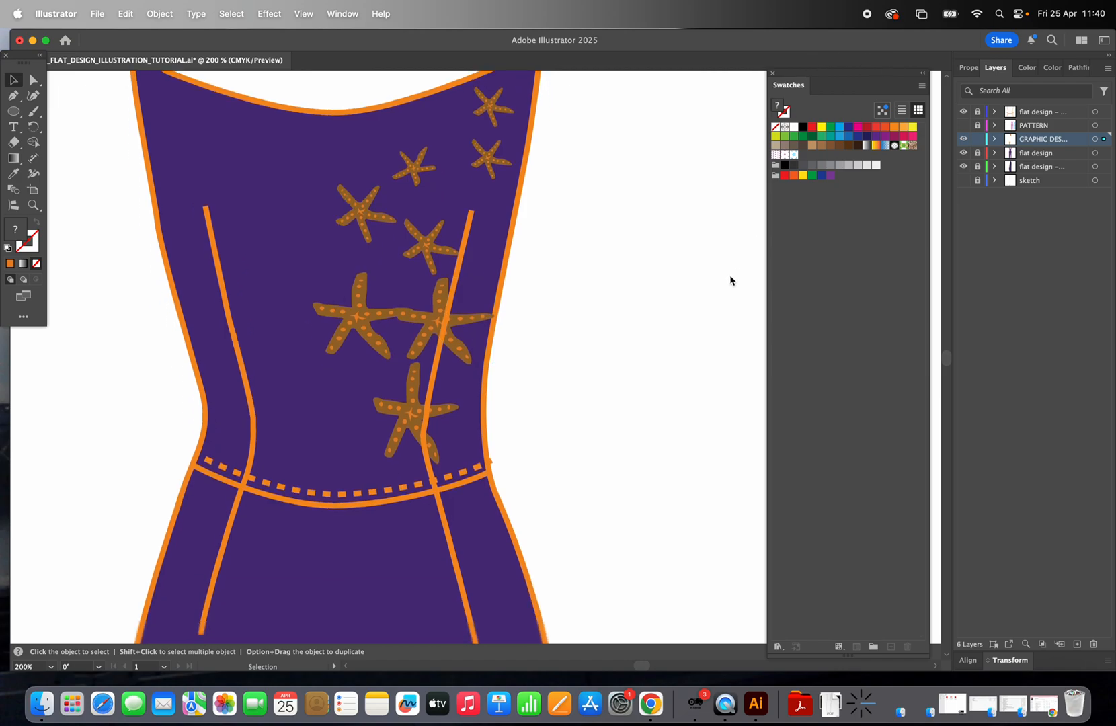
click(51, 667)
click(74, 654)
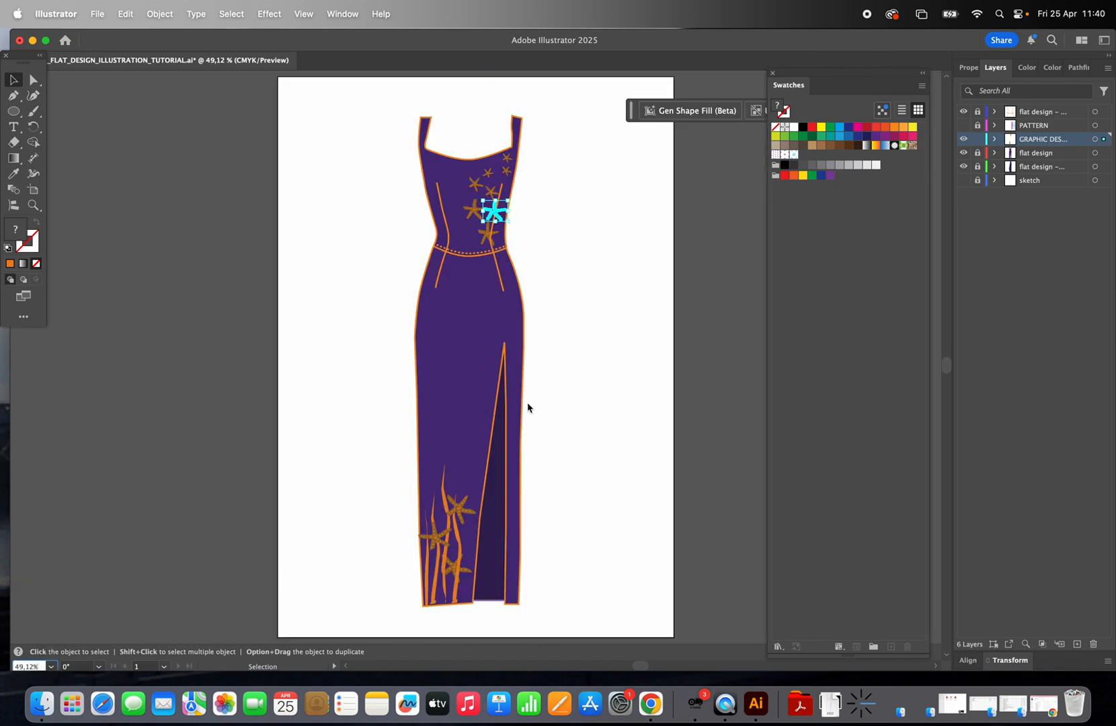
click(591, 298)
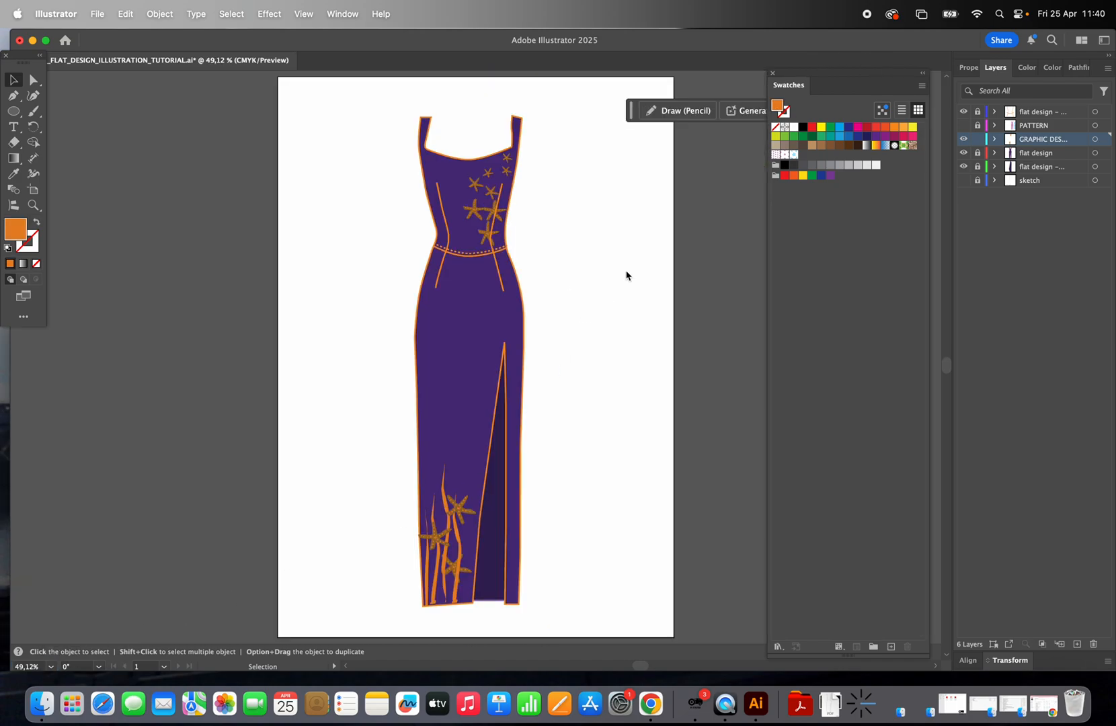